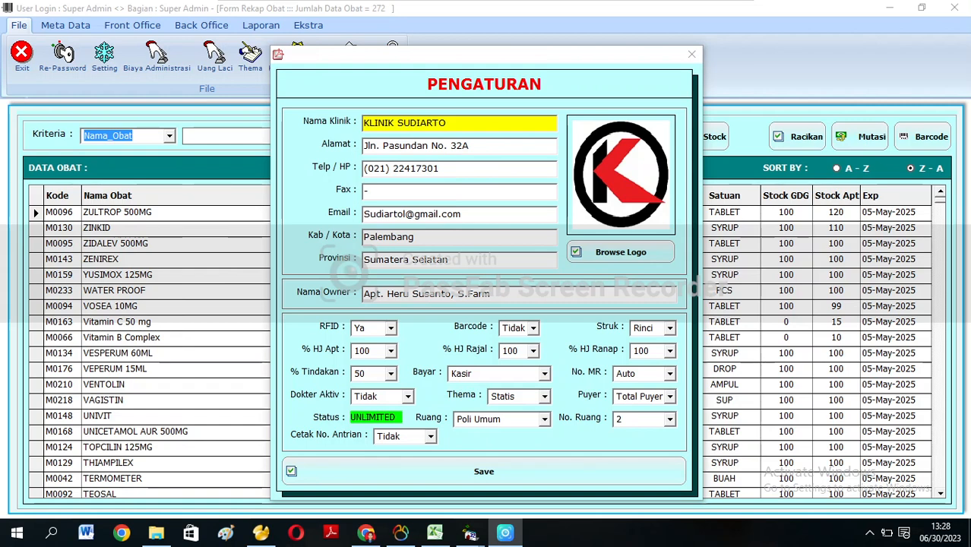
# Set the Puyer option to Per Puyer in the clinic settings and save the settings
pyautogui.moveTo(484, 53); pyautogui.dragTo(485, 51)
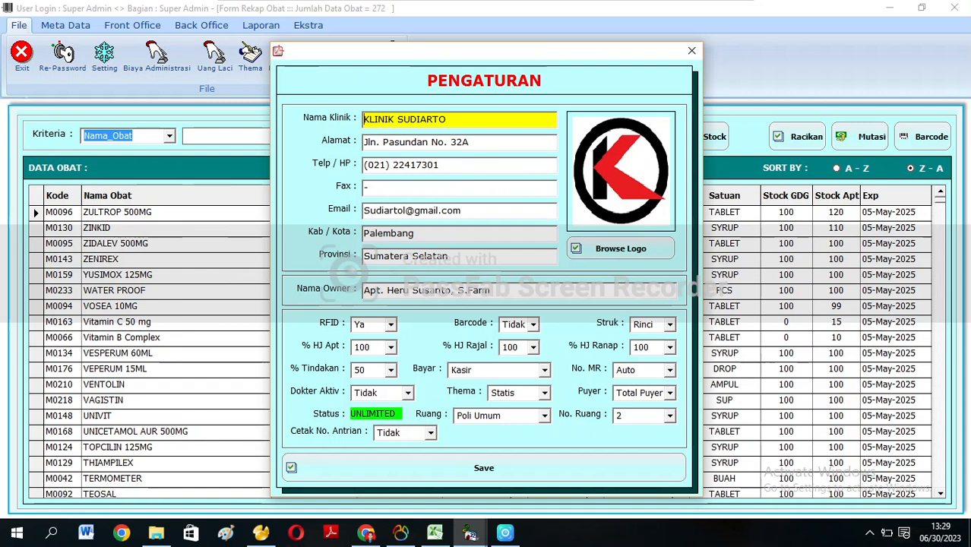
pyautogui.click(670, 393)
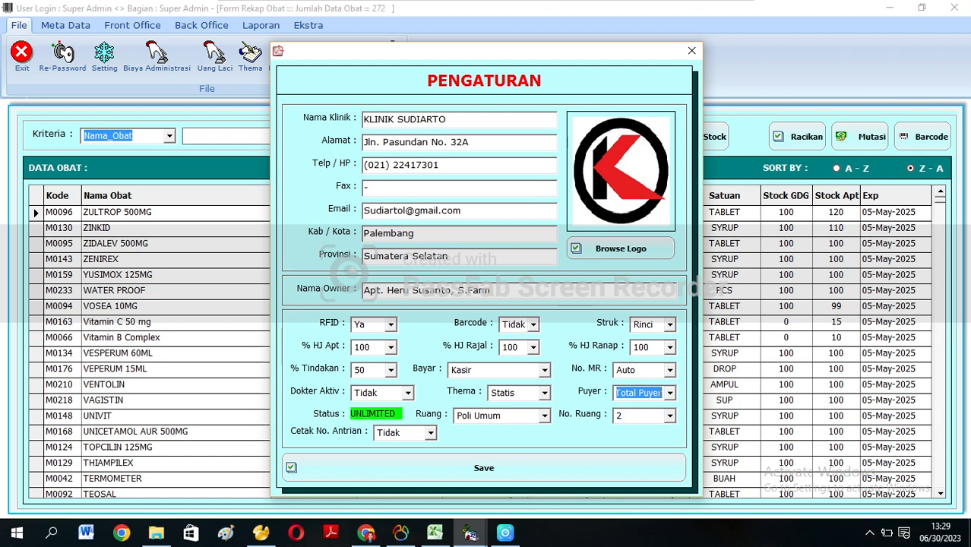
pyautogui.click(634, 409)
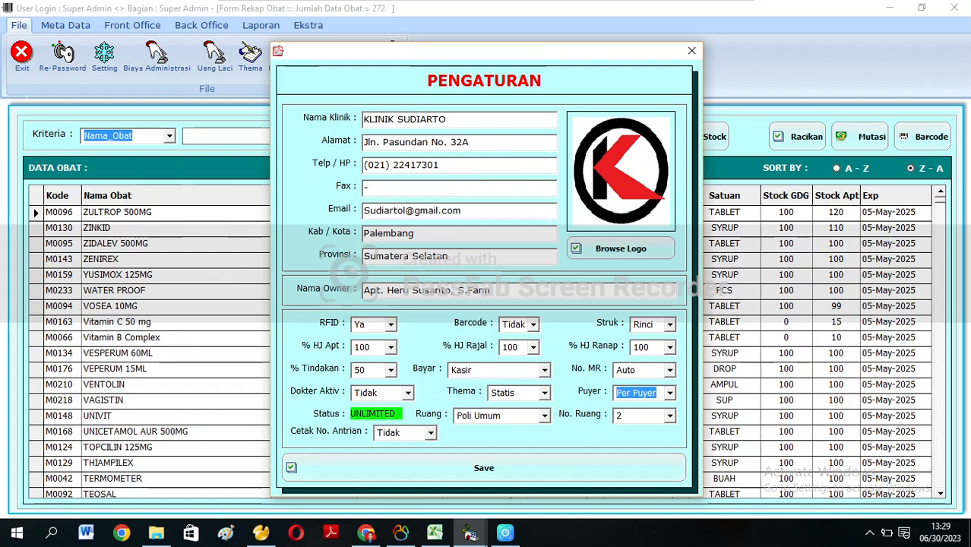
pyautogui.click(483, 468)
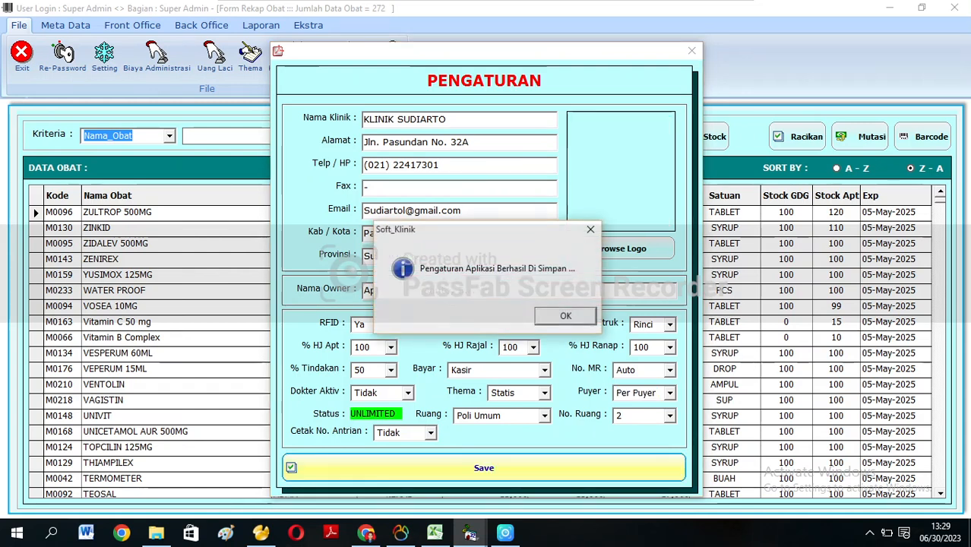
pyautogui.press('Return')
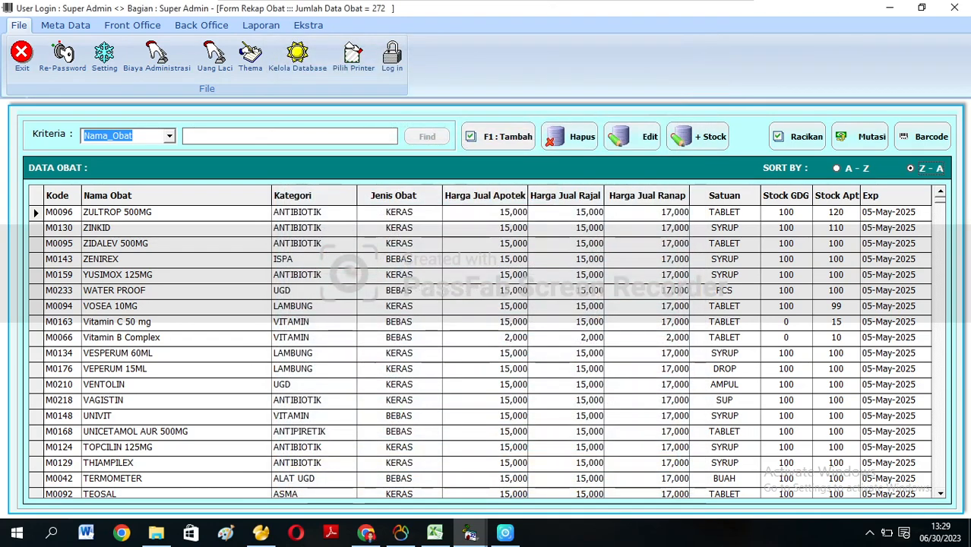
# Switch to the Excel puyer simulation workbook and examine the Kandungan values of the three medicines
pyautogui.click(435, 533)
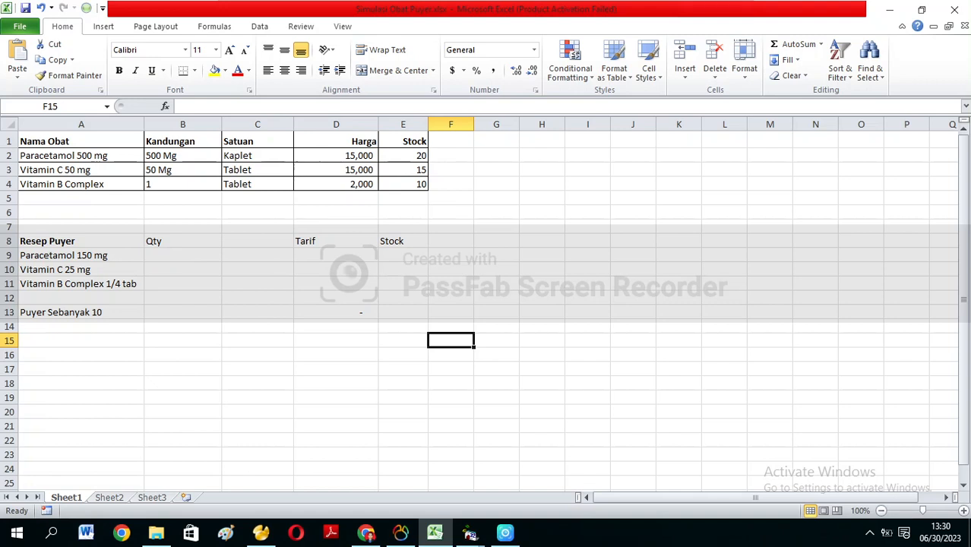
pyautogui.click(182, 156)
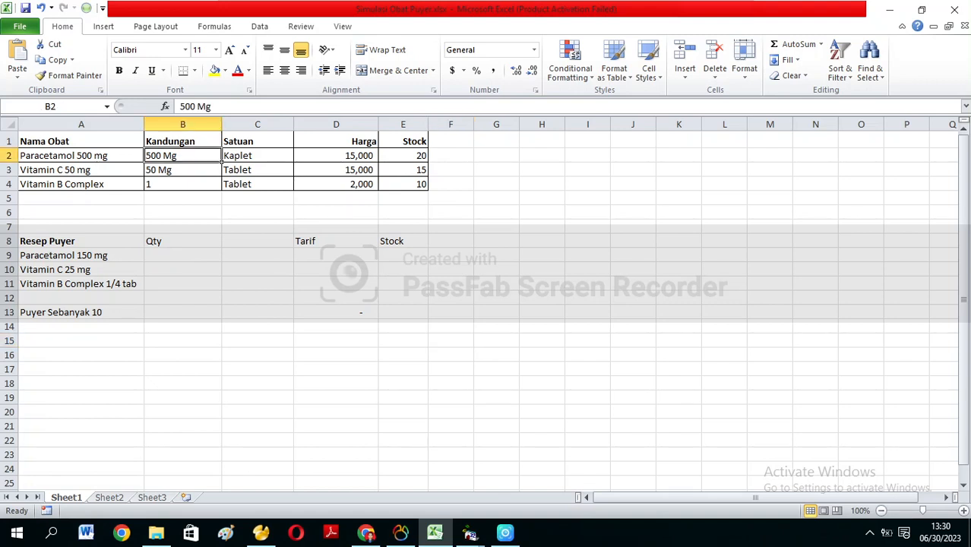
pyautogui.press('Down')
pyautogui.press('Down')
pyautogui.press('Up')
pyautogui.press('Up')
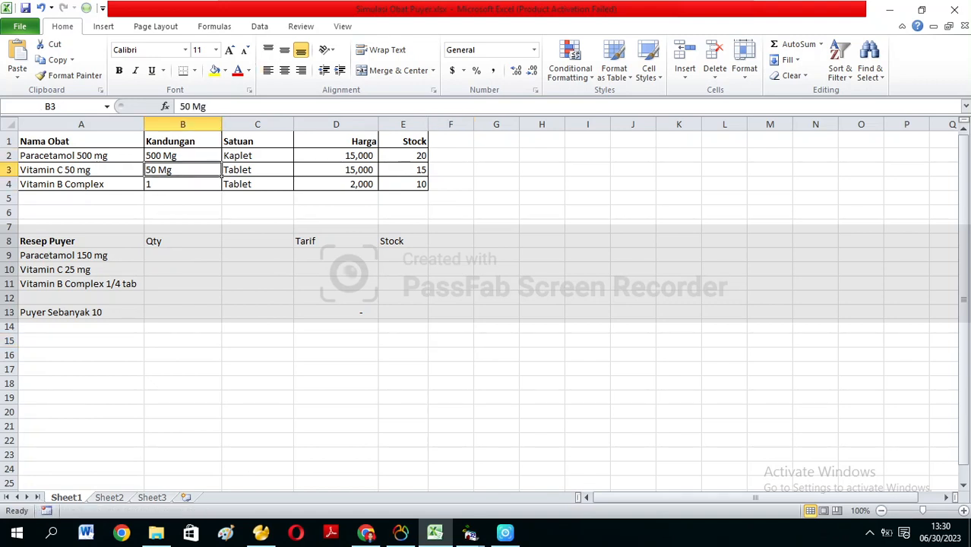
pyautogui.press('Down')
pyautogui.press('Down')
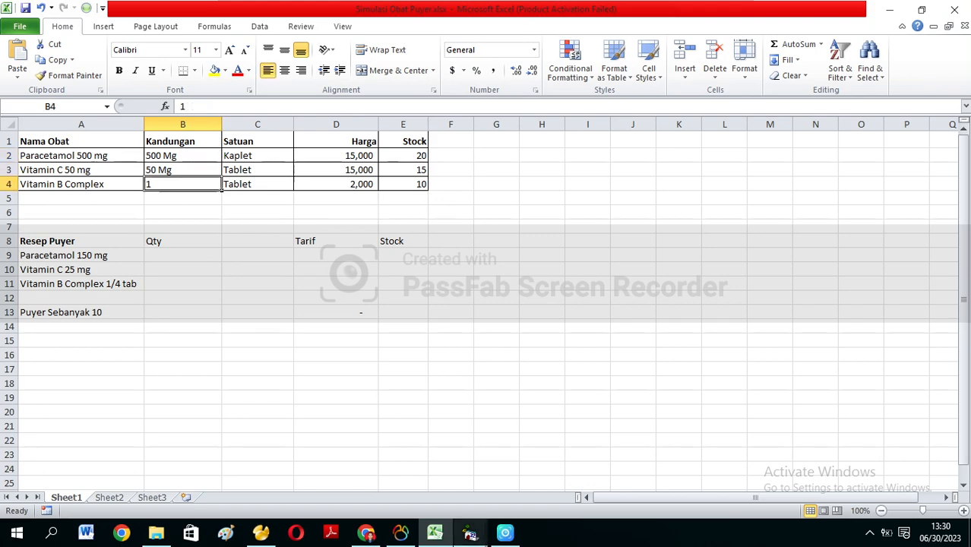
# Switch to the clinic application, view the Kandungan Obat field in a new medicine entry form, and close the form without saving
pyautogui.moveTo(471, 534)
pyautogui.click(428, 468)
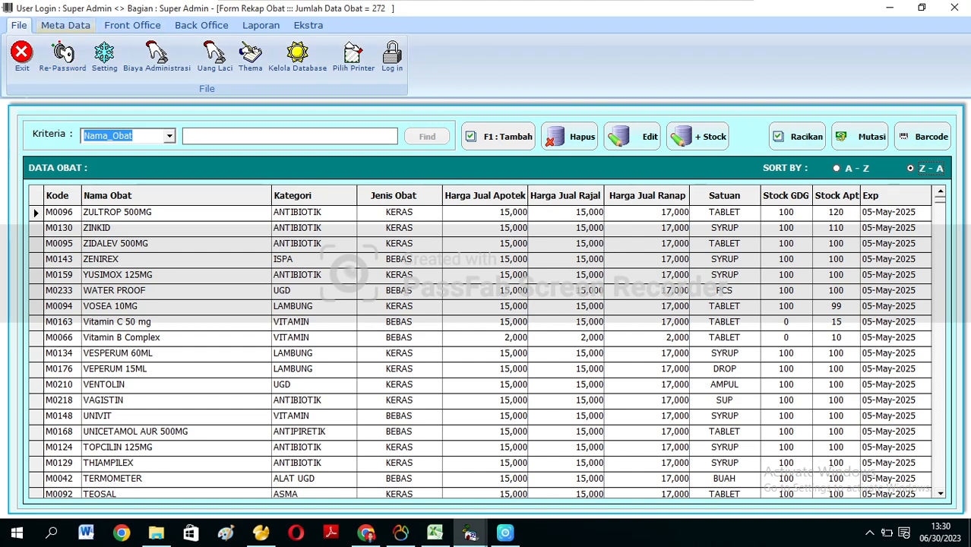
pyautogui.click(66, 25)
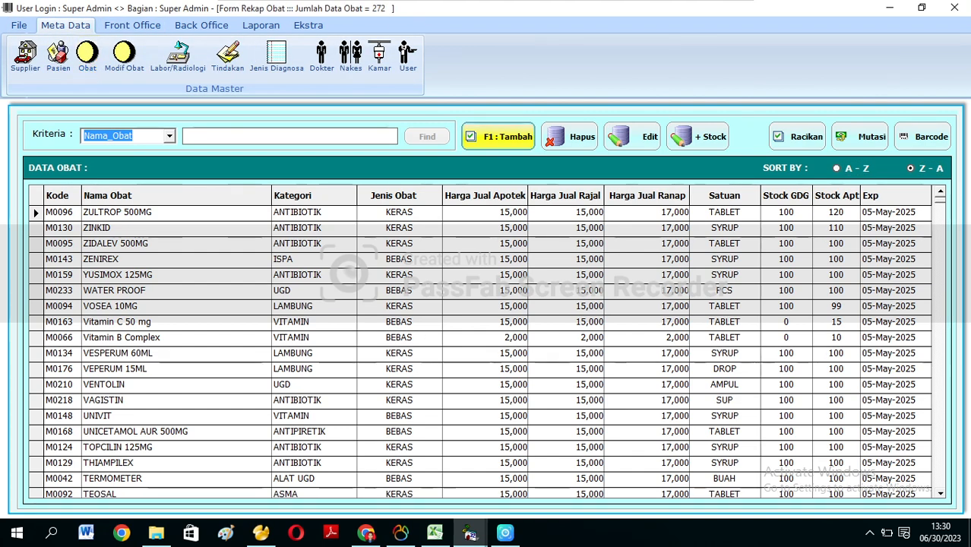
pyautogui.press('F1')
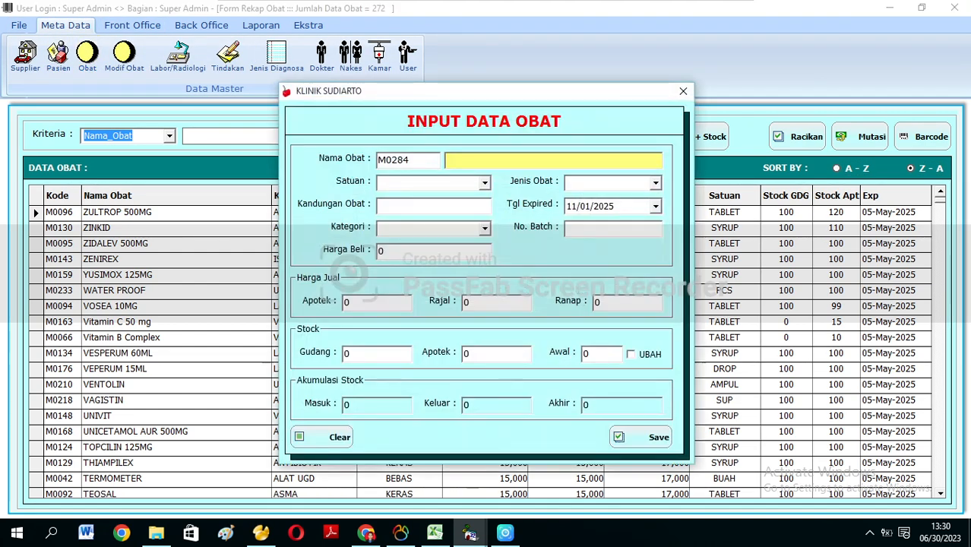
pyautogui.click(434, 206)
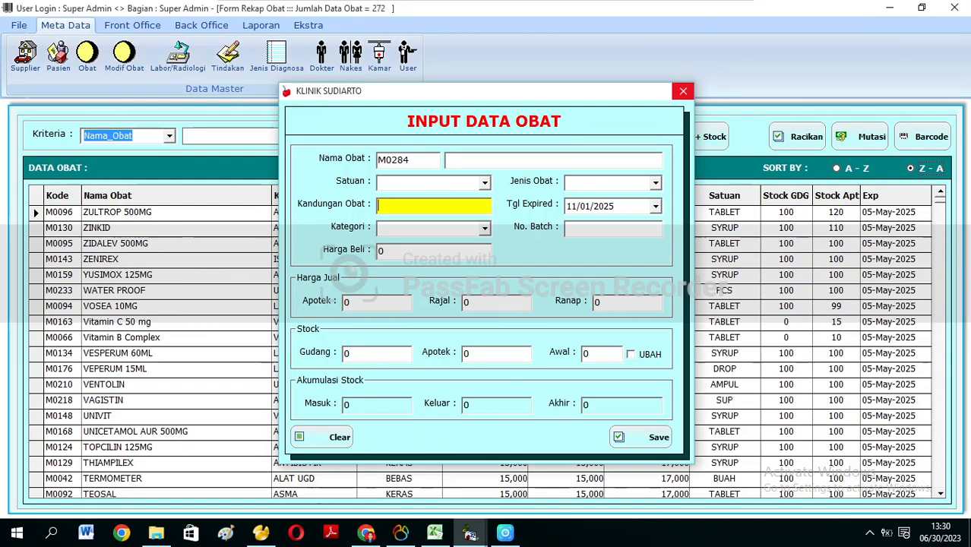
pyautogui.click(683, 90)
# Highlight the three medicine rows A2:E4 in the Excel workbook and compare them with the clinic application's medicine list
pyautogui.click(435, 532)
pyautogui.click(183, 298)
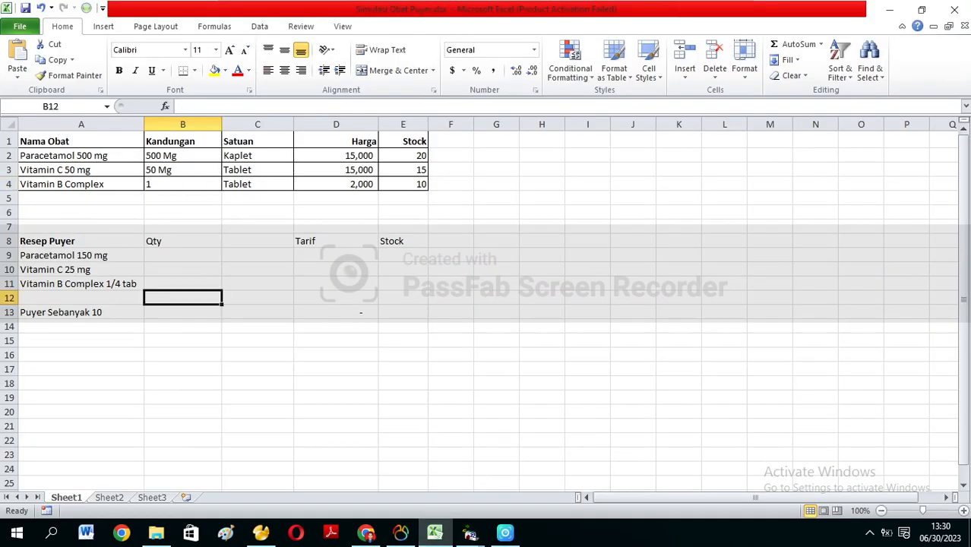
pyautogui.moveTo(69, 155); pyautogui.dragTo(416, 185)
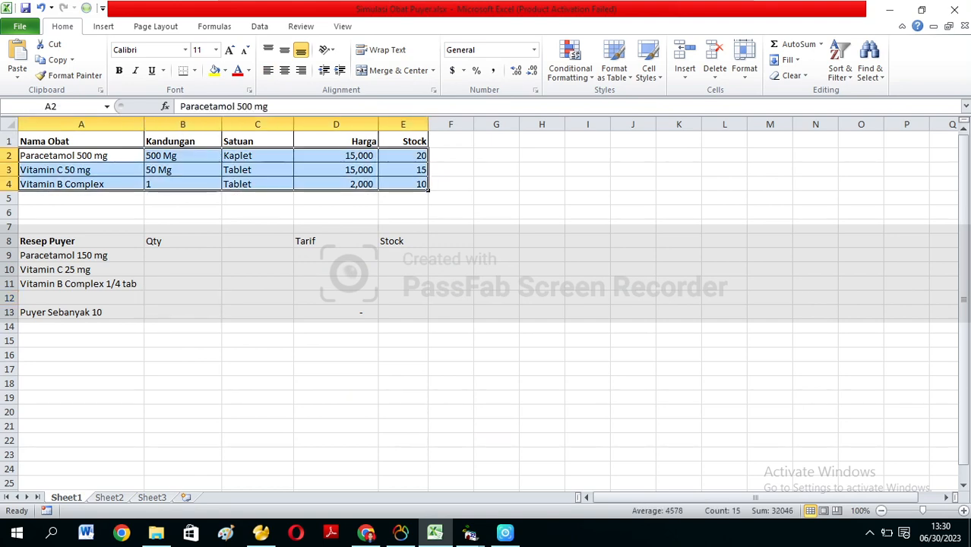
pyautogui.click(470, 532)
pyautogui.click(426, 471)
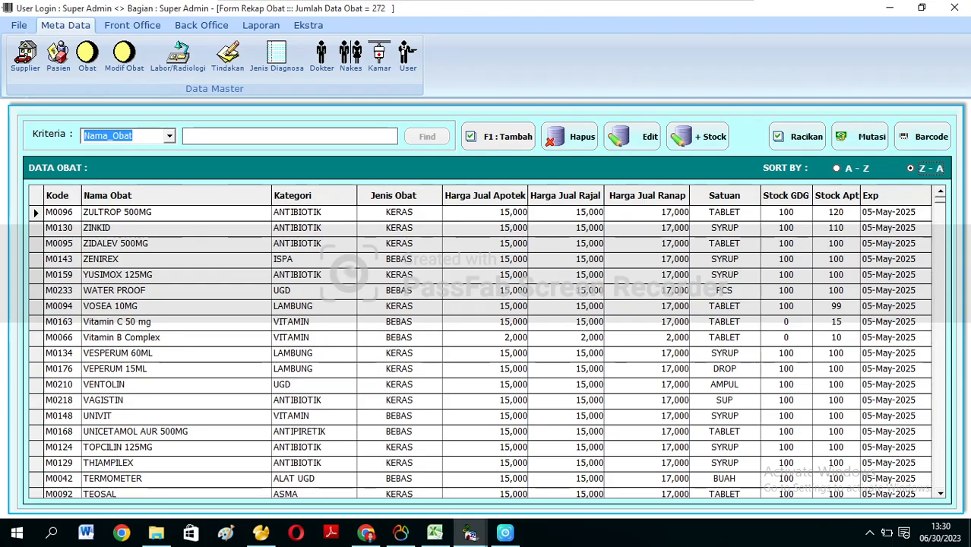
pyautogui.click(435, 533)
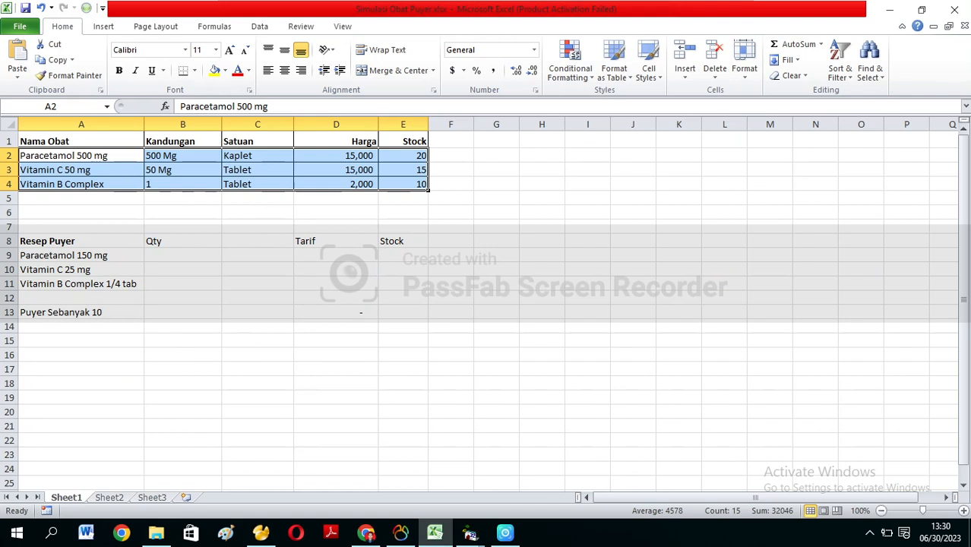
# Examine the name, Kandungan and Stock cells of Paracetamol, Vitamin C and Vitamin B Complex, plus Vitamin B Complex's unit, in the Excel table
pyautogui.click(183, 213)
pyautogui.click(143, 160)
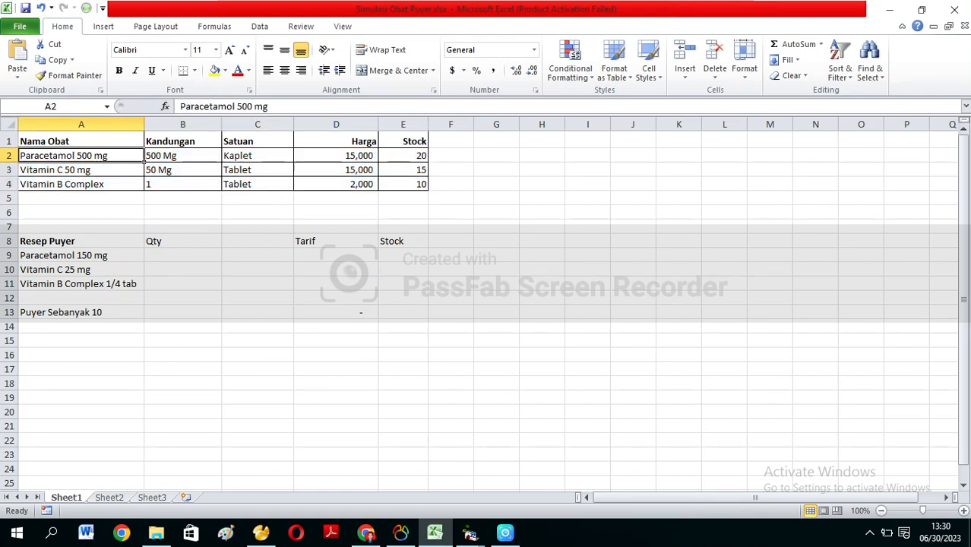
pyautogui.click(182, 156)
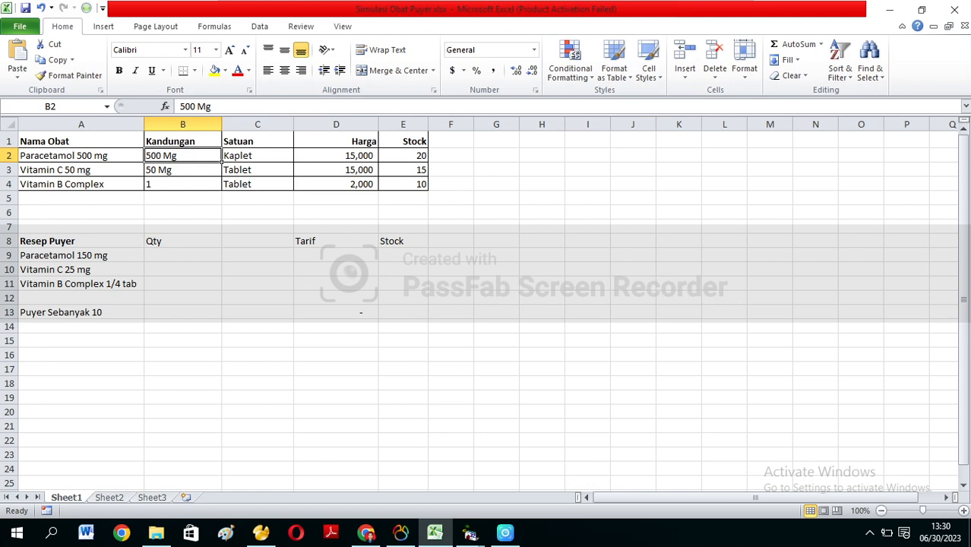
pyautogui.click(142, 173)
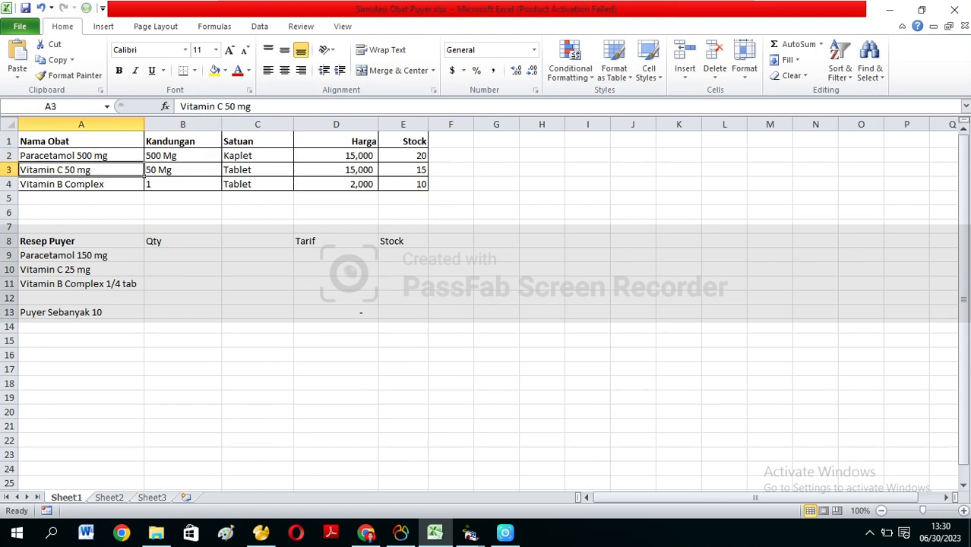
pyautogui.click(216, 173)
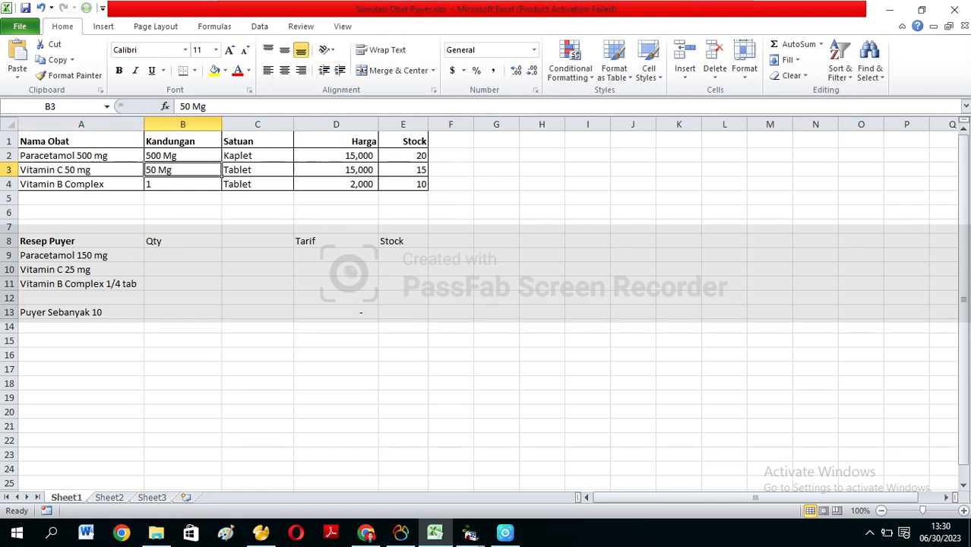
pyautogui.click(143, 187)
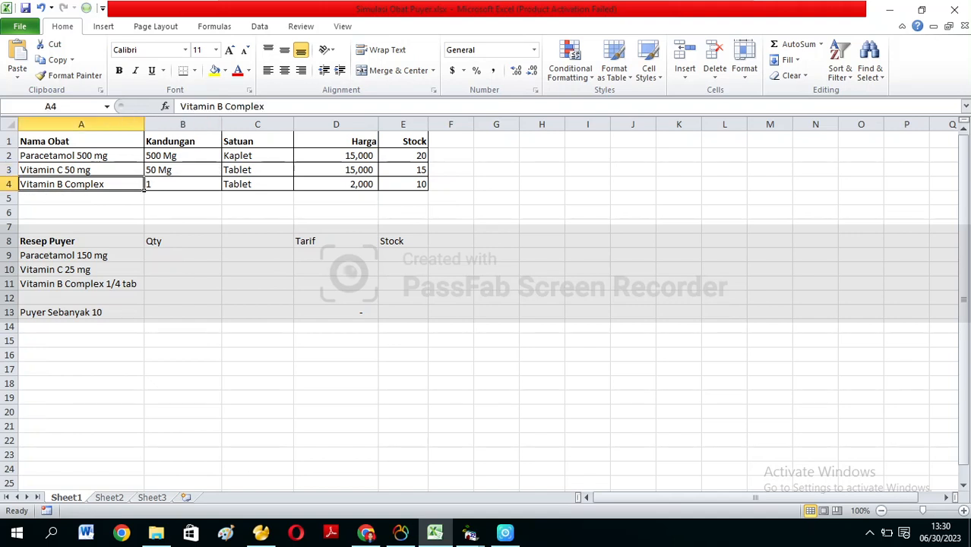
pyautogui.click(182, 184)
pyautogui.click(257, 184)
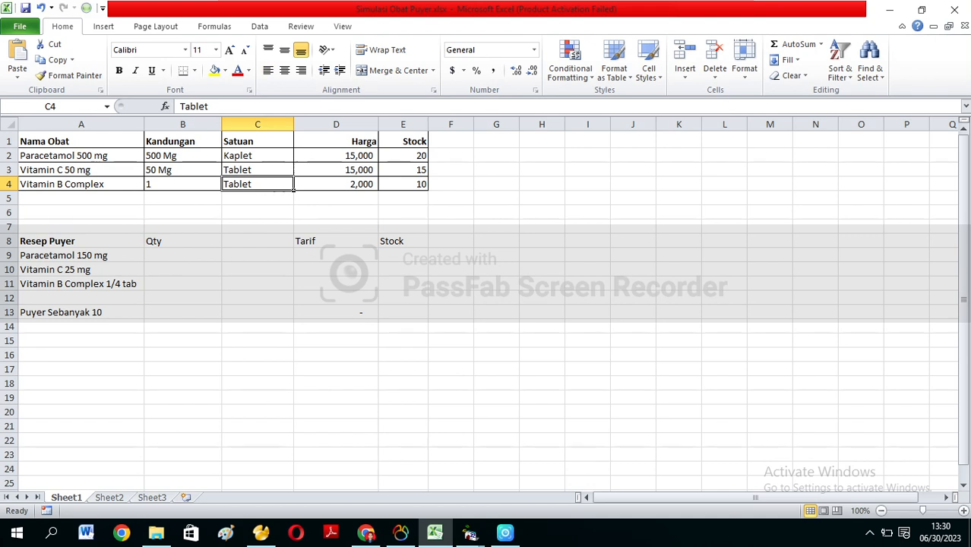
pyautogui.click(404, 156)
pyautogui.click(404, 171)
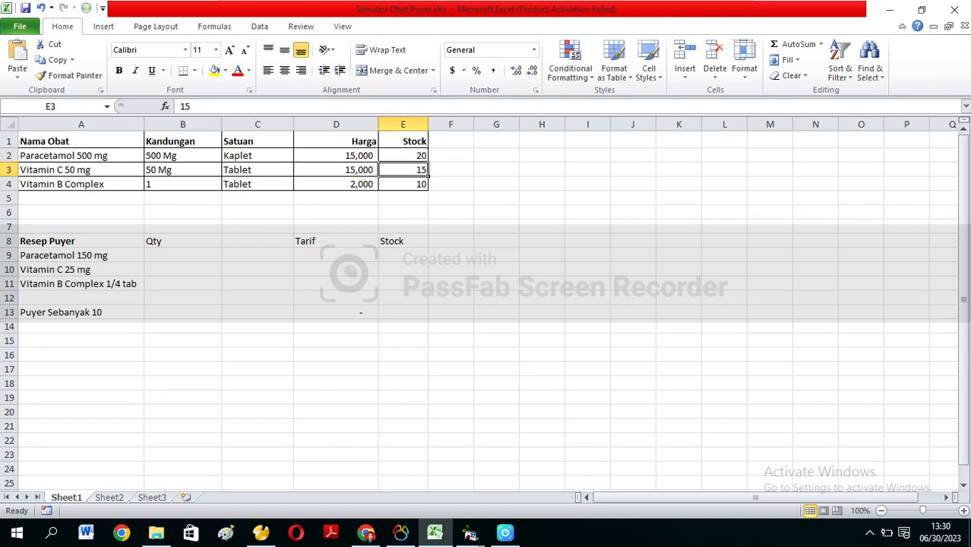
pyautogui.click(404, 184)
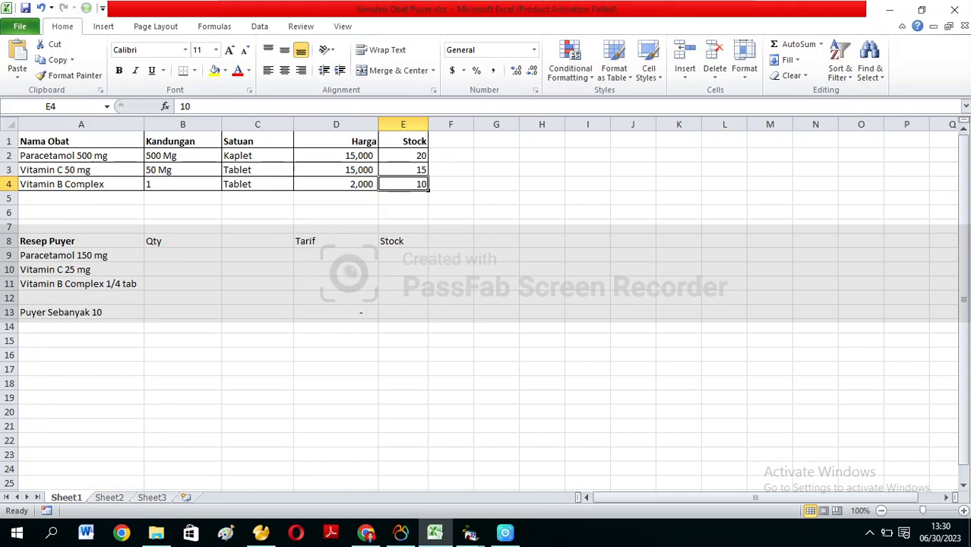
pyautogui.click(404, 155)
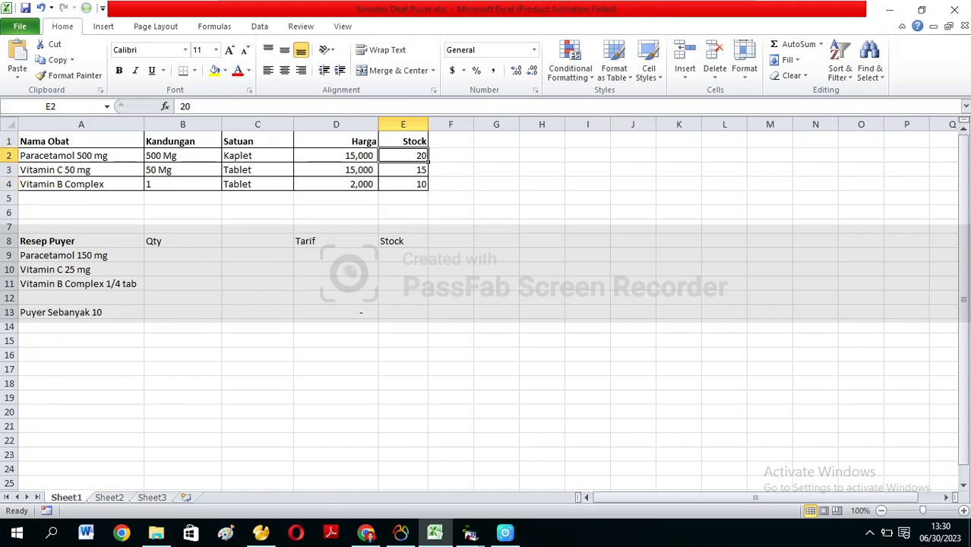
# Switch to the clinic application and search the medicine list by name for "para"
pyautogui.click(471, 533)
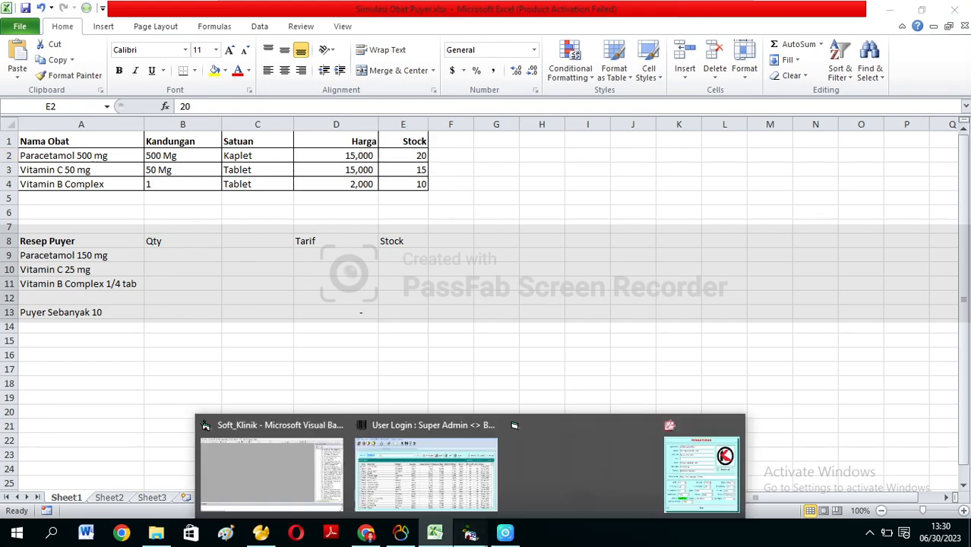
pyautogui.click(471, 533)
pyautogui.click(470, 533)
pyautogui.click(427, 473)
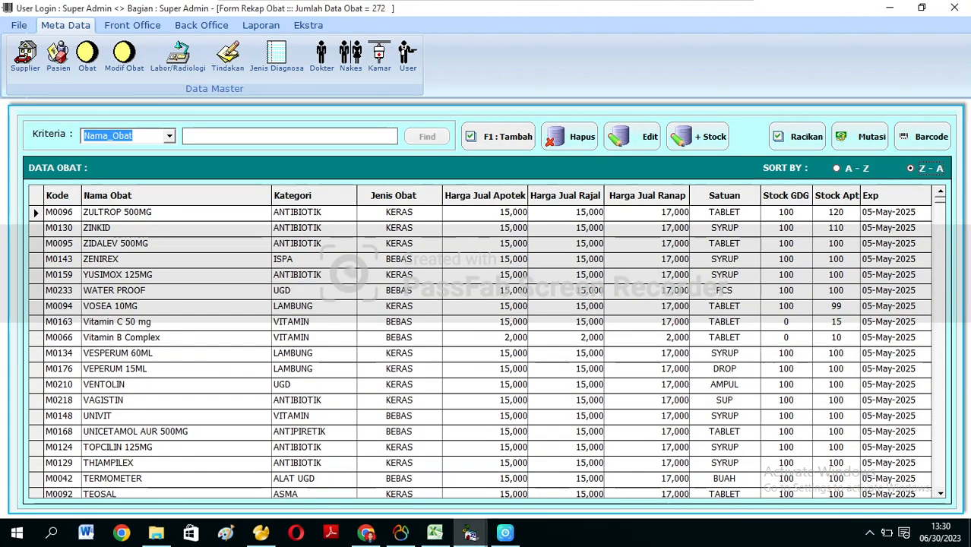
pyautogui.click(290, 136)
pyautogui.write('para')
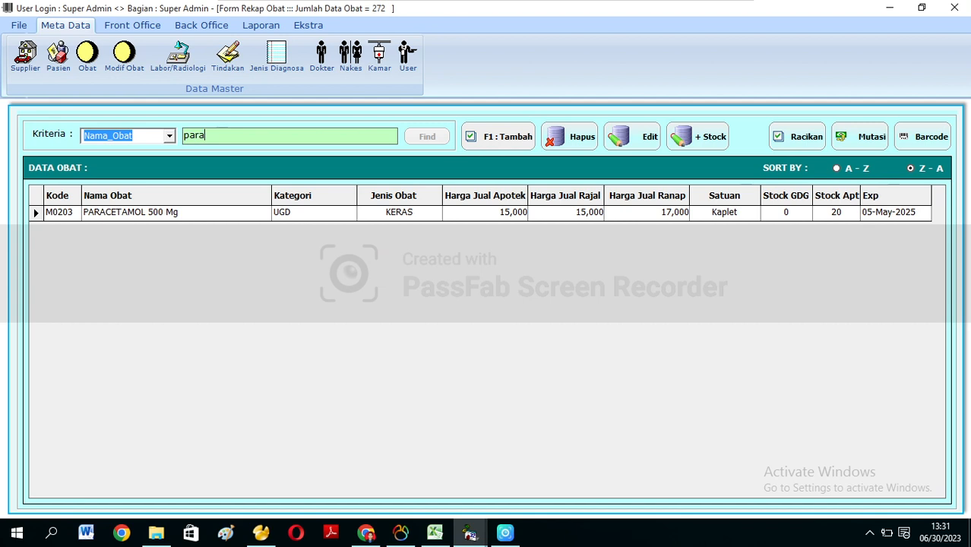
pyautogui.press('Return')
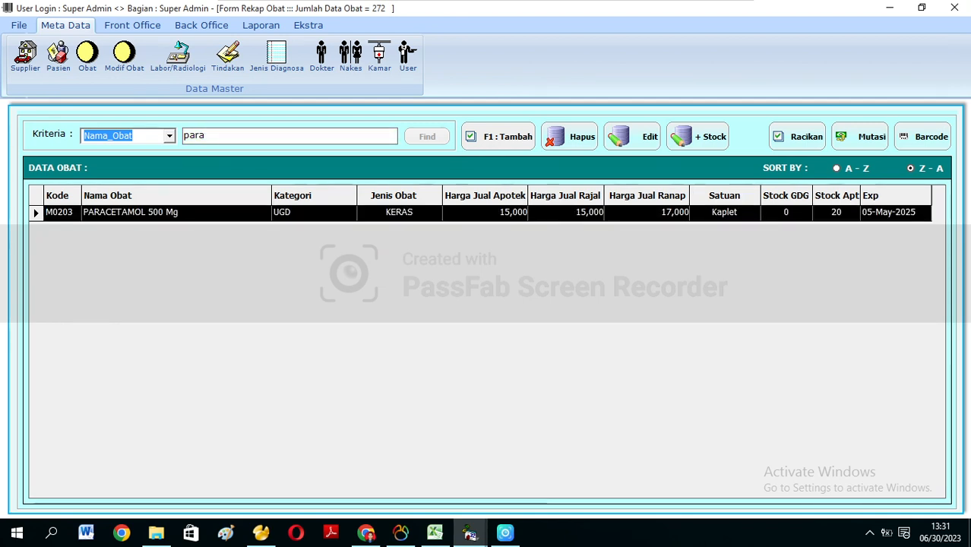
# Check the Vitamin C 50 mg entry in the Excel table and search the clinic application's medicine list for "vitami"
pyautogui.click(434, 533)
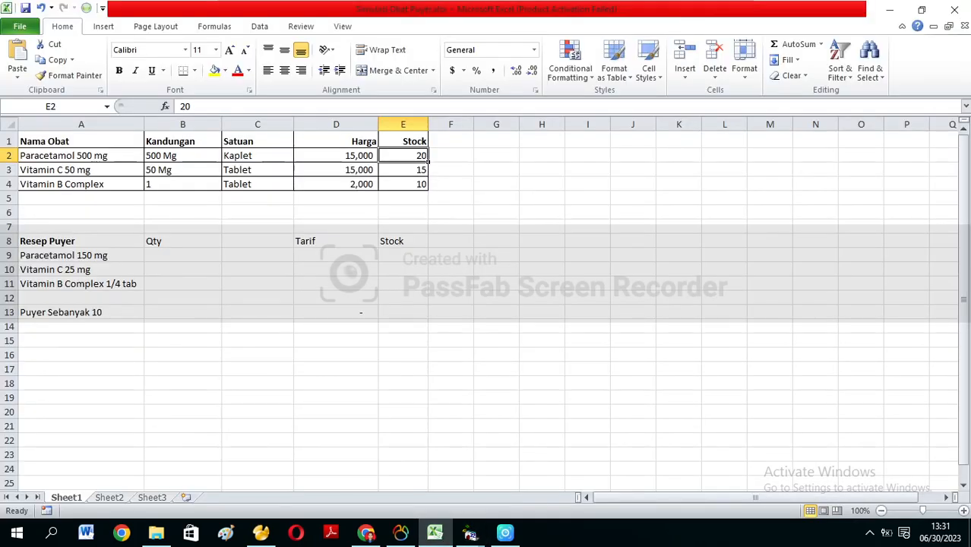
pyautogui.click(81, 170)
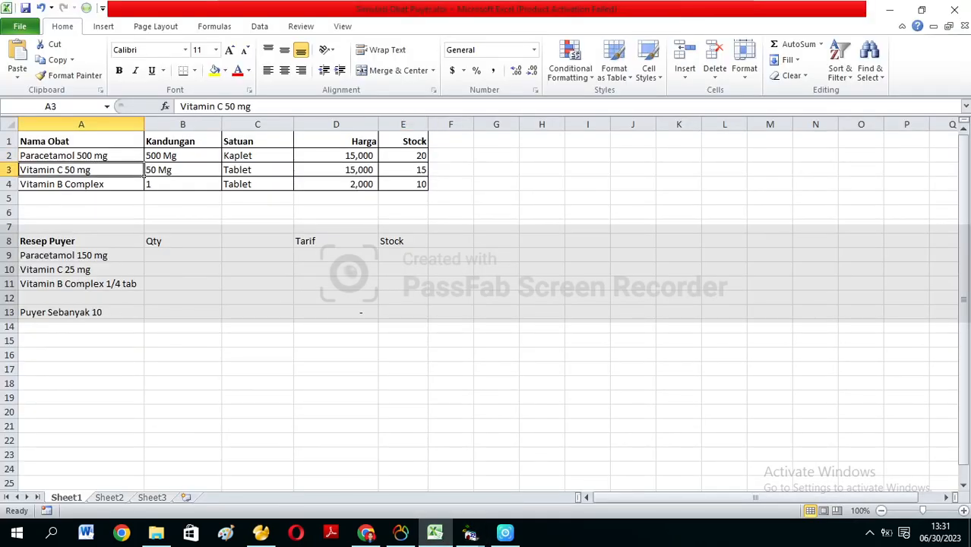
pyautogui.click(429, 465)
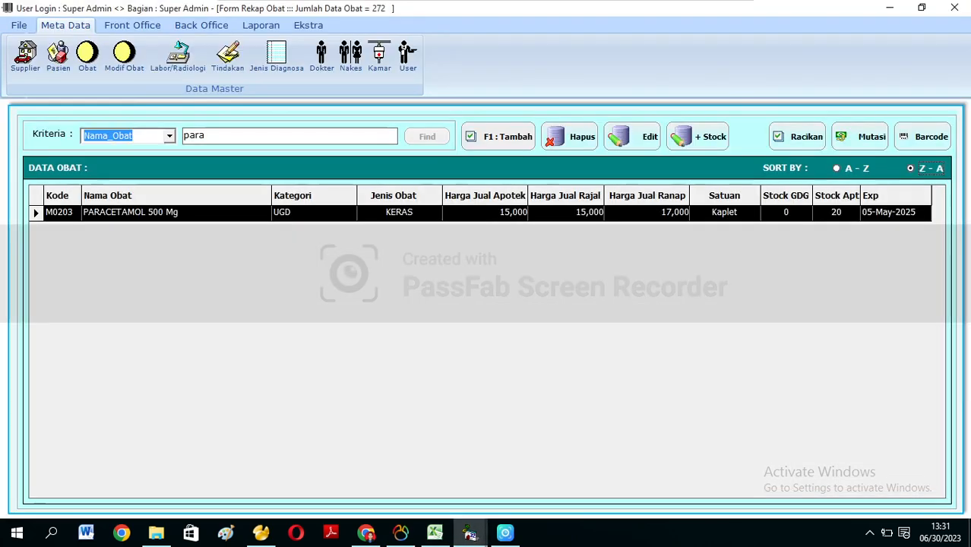
pyautogui.click(243, 137)
pyautogui.write('vitan')
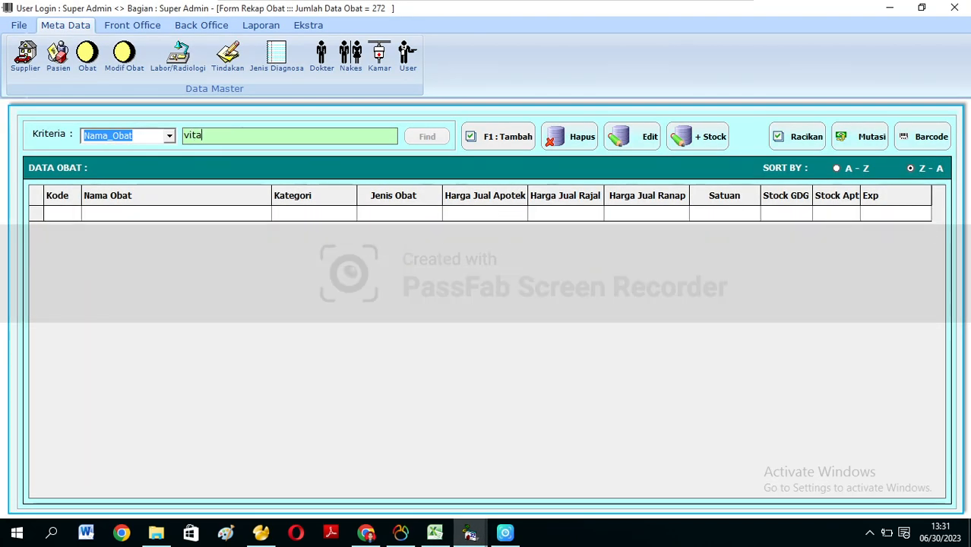
pyautogui.press('BackSpace')
pyautogui.write('mi')
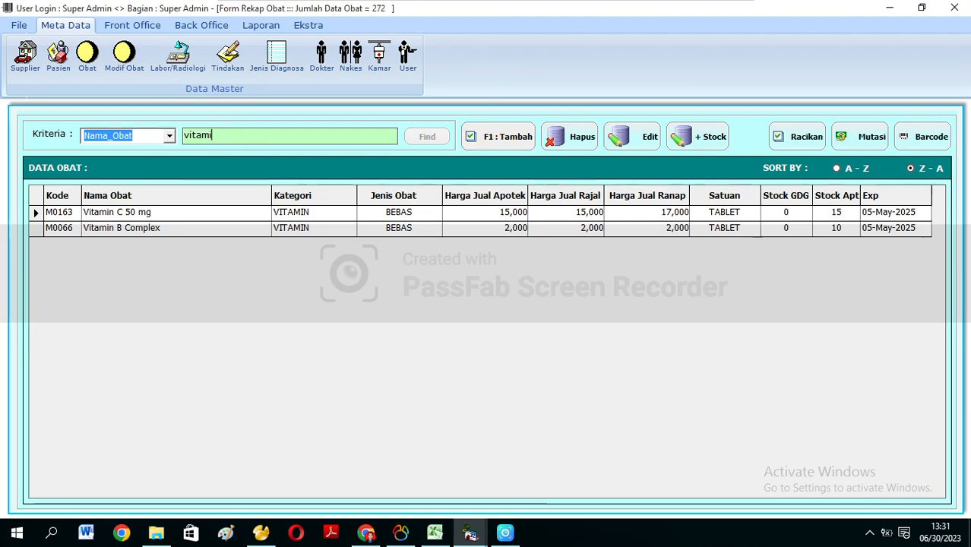
# Switch to the Excel workbook and examine the Resep Puyer entries for Paracetamol, Vitamin C, Vitamin B Complex and the number of puyer
pyautogui.click(434, 533)
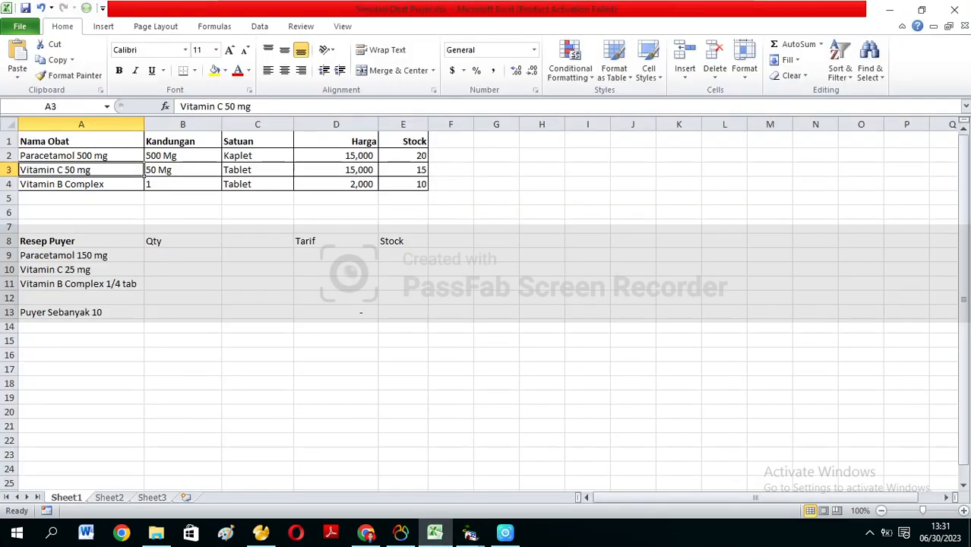
pyautogui.click(404, 184)
pyautogui.click(404, 283)
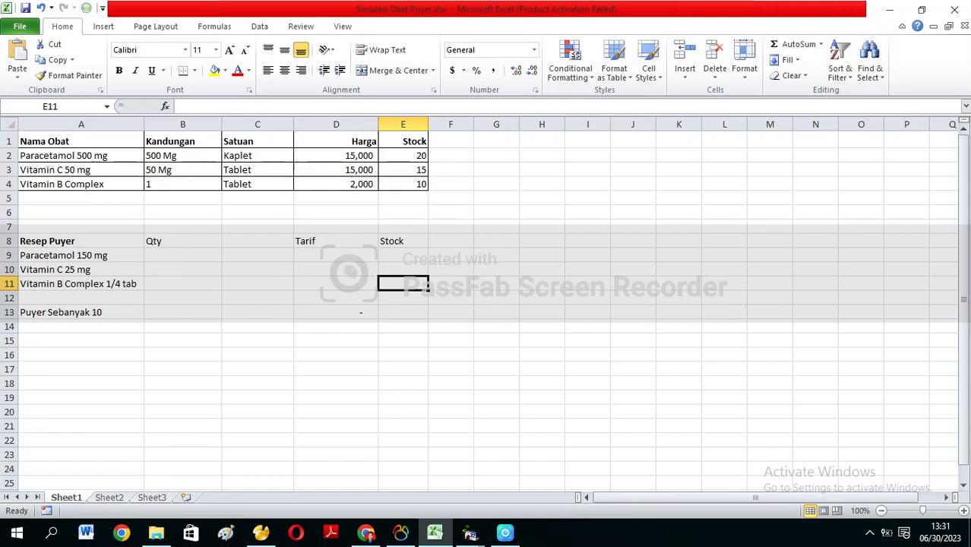
pyautogui.click(81, 241)
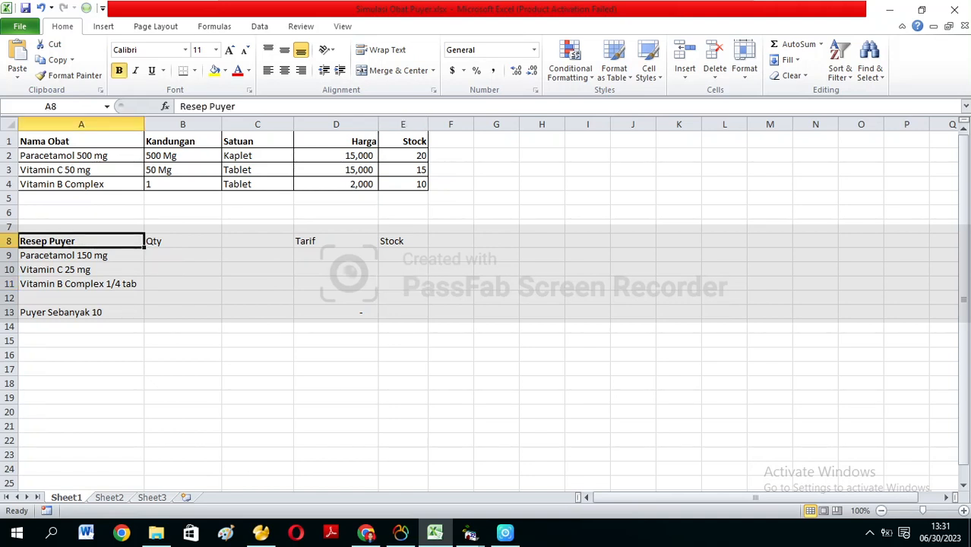
pyautogui.click(82, 355)
pyautogui.click(81, 256)
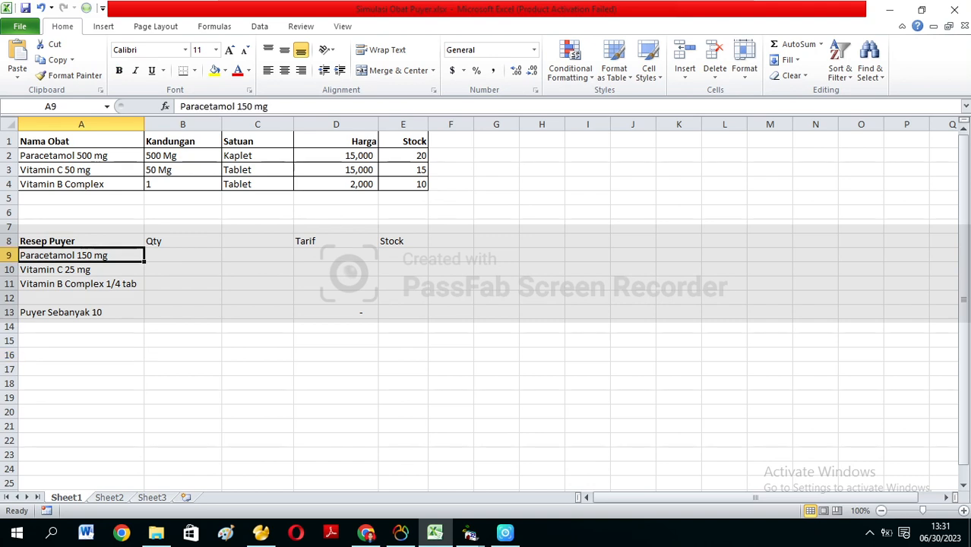
pyautogui.click(81, 269)
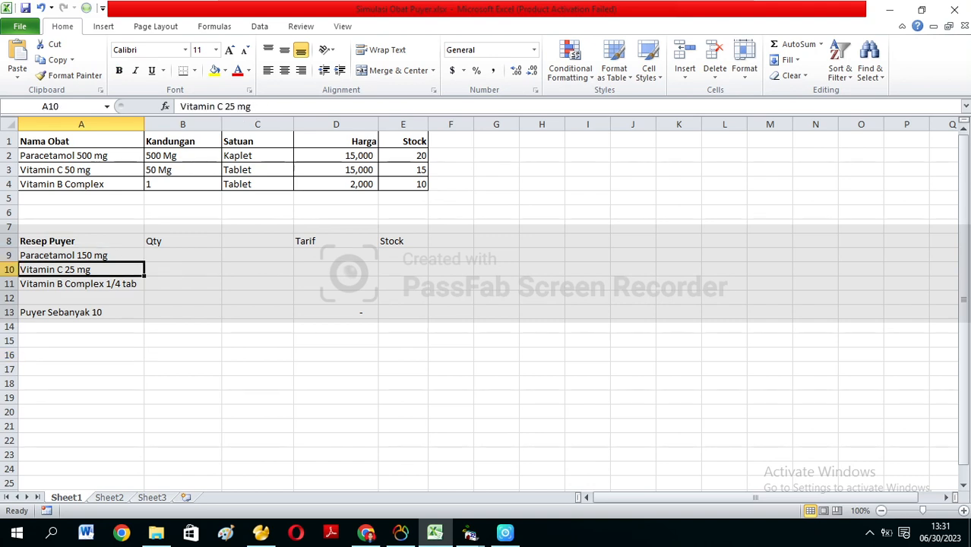
pyautogui.click(81, 283)
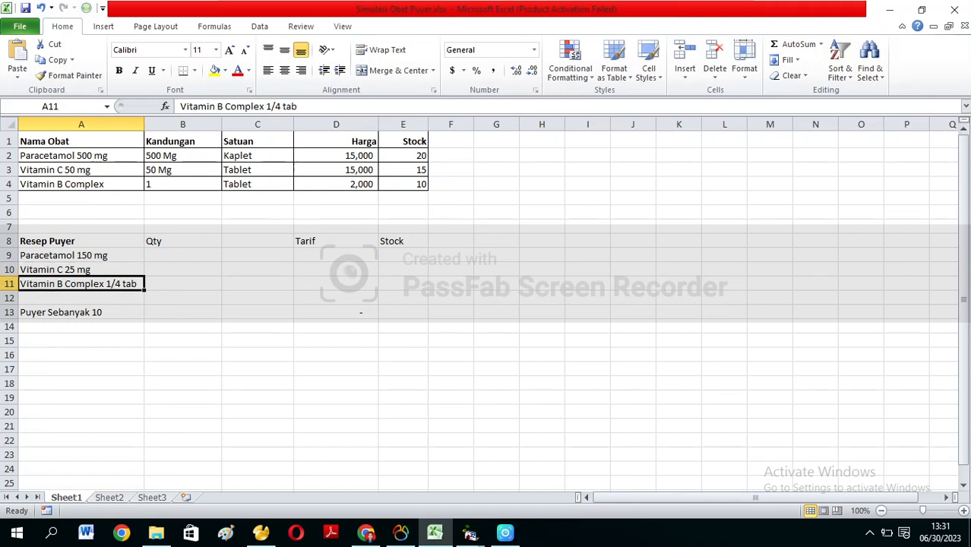
pyautogui.click(81, 313)
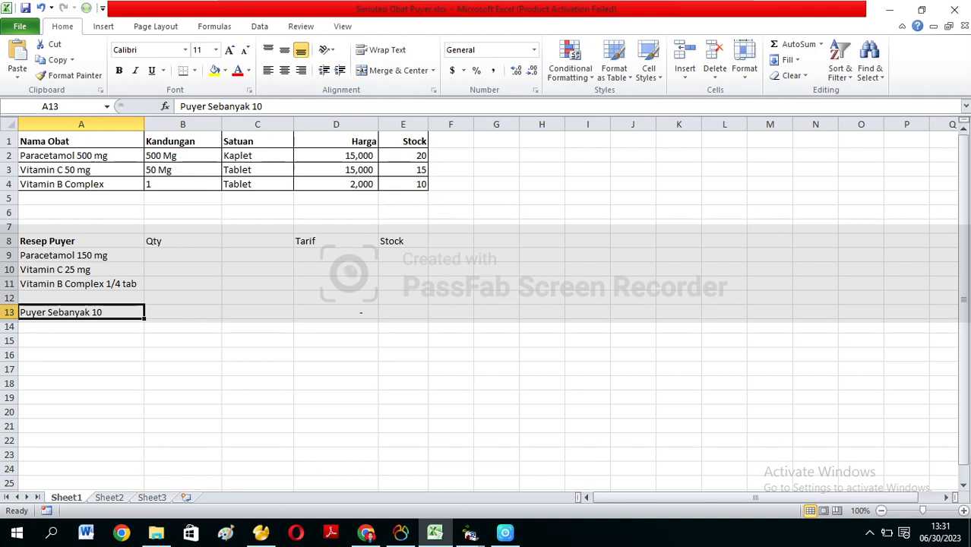
# Calculate the Qty for Paracetamol 150 mg in B9 with the formula =150 * 10 / 500
pyautogui.click(183, 255)
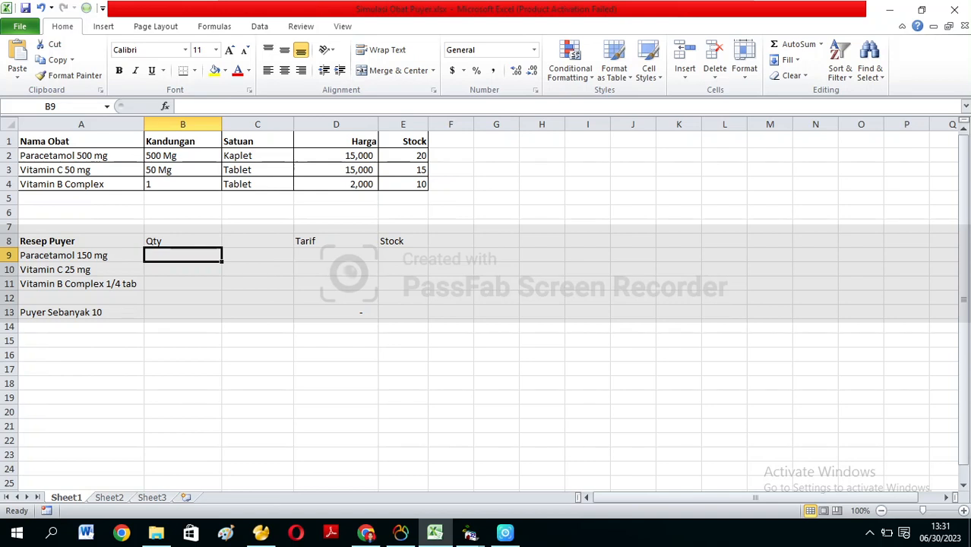
pyautogui.click(183, 327)
pyautogui.click(182, 255)
pyautogui.write('=1')
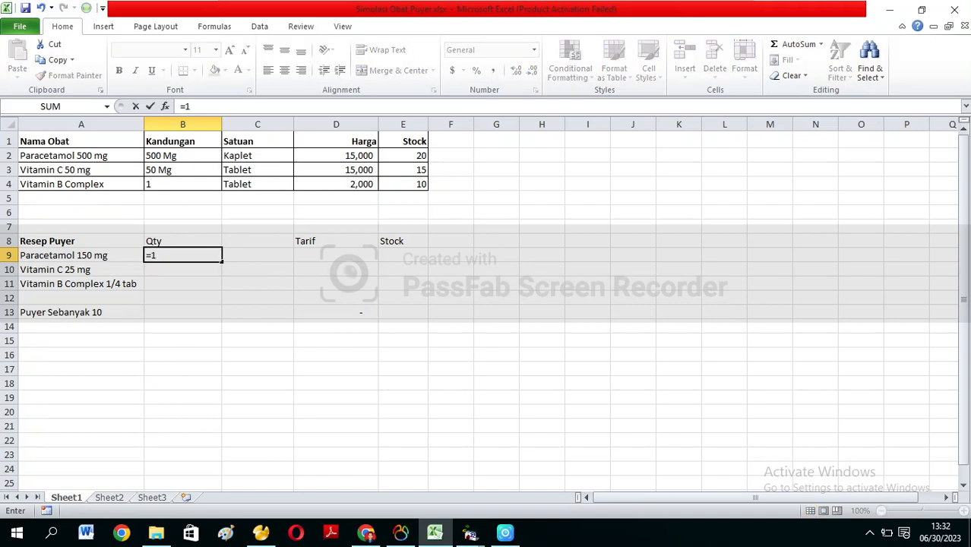
pyautogui.write('50 *')
pyautogui.press('F2')
pyautogui.write('10')
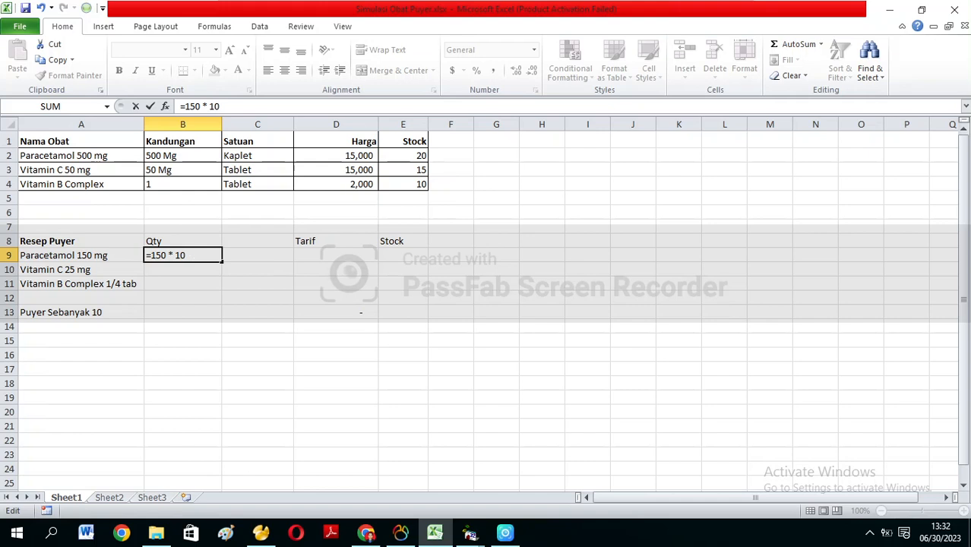
pyautogui.write(' /')
pyautogui.write('500')
pyautogui.press('Return')
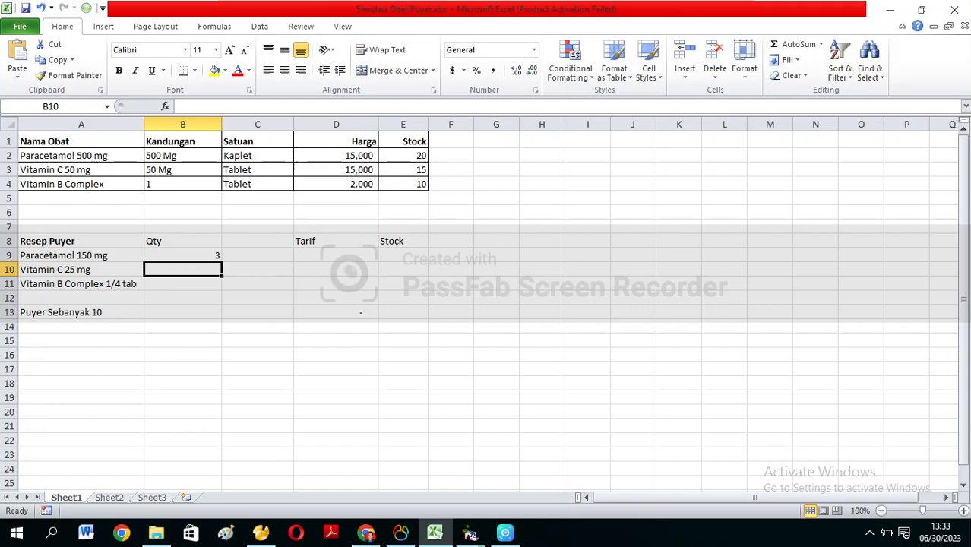
pyautogui.click(295, 28)
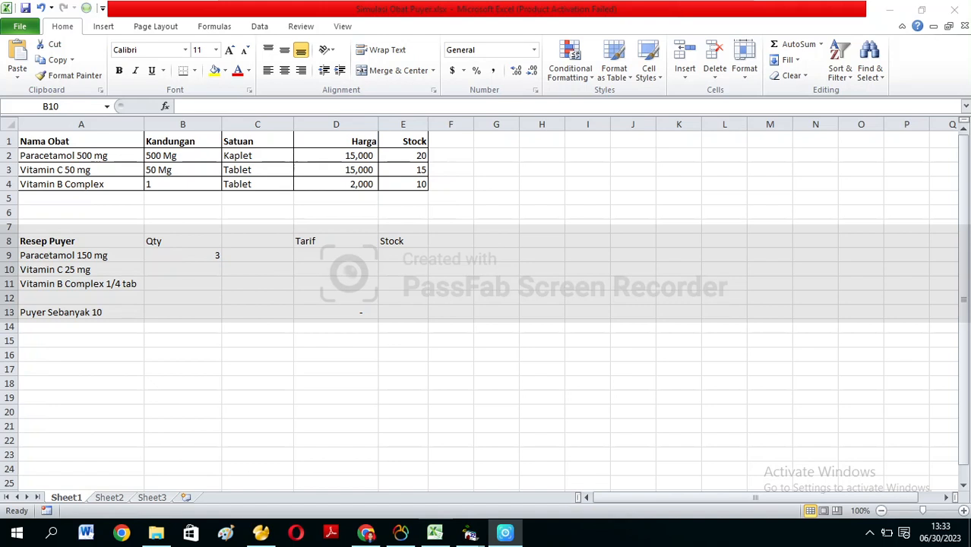
pyautogui.click(182, 270)
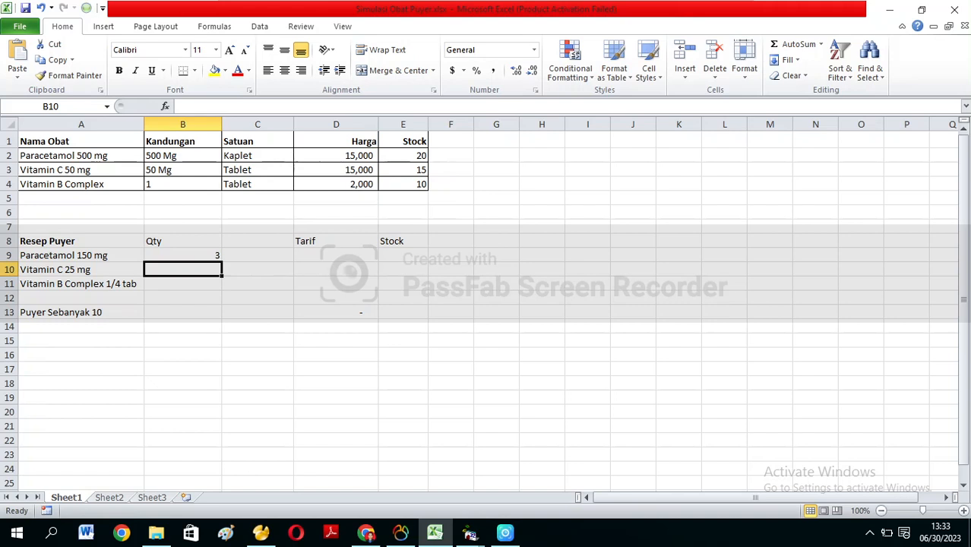
pyautogui.write('=')
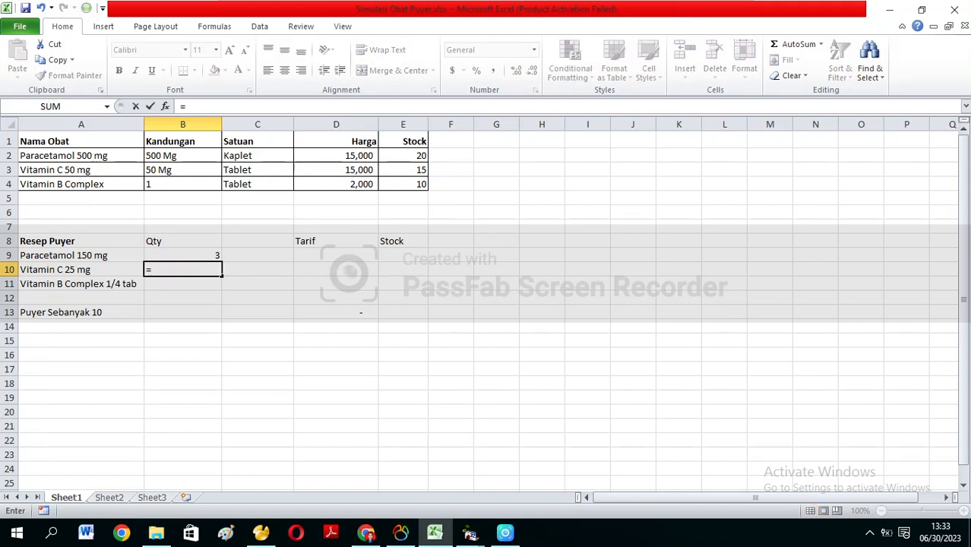
pyautogui.write('25 *')
pyautogui.hotkey('shift', 'space')
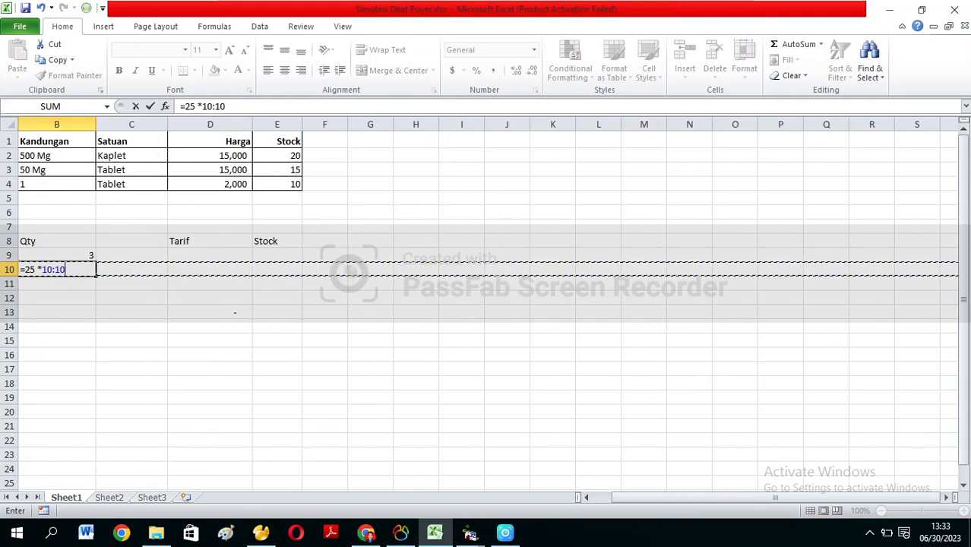
pyautogui.press('Escape')
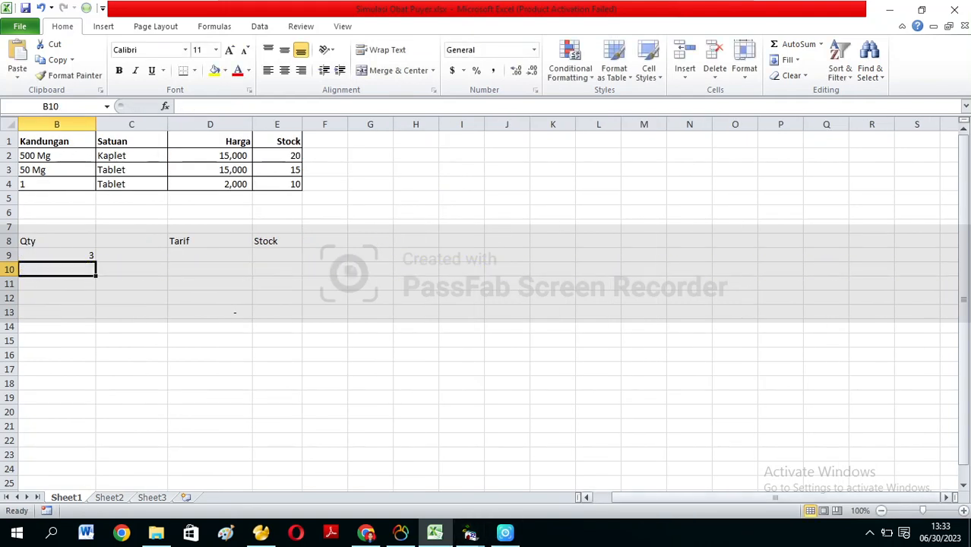
pyautogui.moveTo(652, 497); pyautogui.dragTo(632, 497)
# Calculate the Qty for Vitamin C 25 mg in B10 with the formula =25 * 10 / 50
pyautogui.write('=')
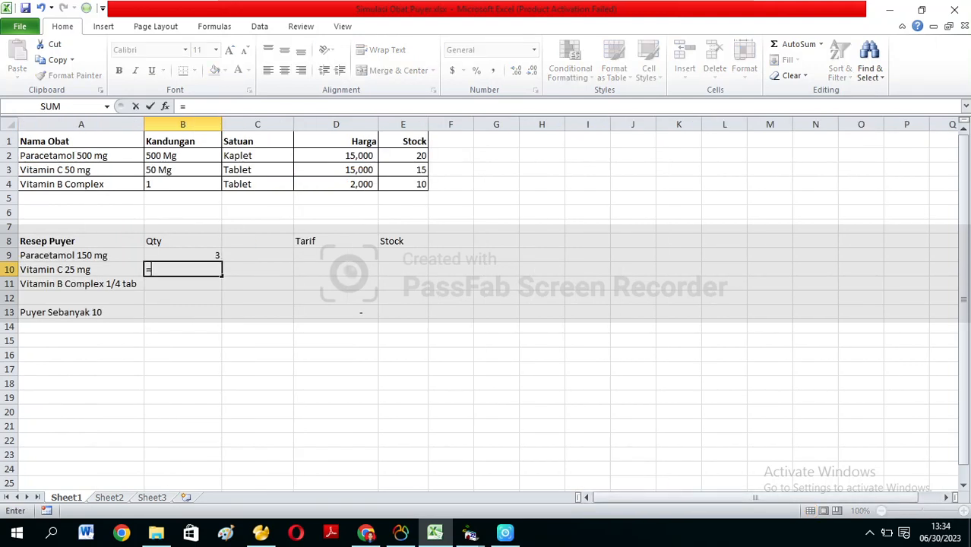
pyautogui.write('25 * 10 / ')
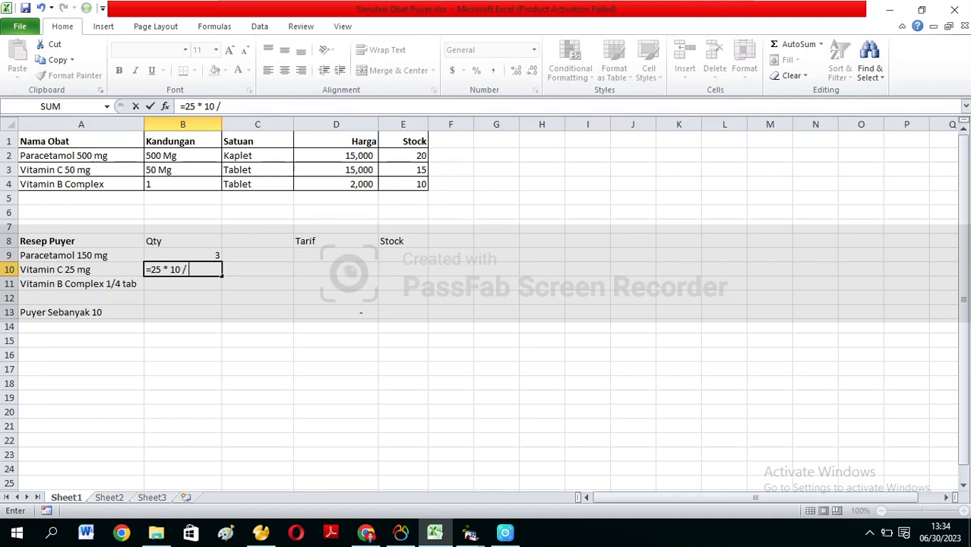
pyautogui.write('50')
pyautogui.press('Return')
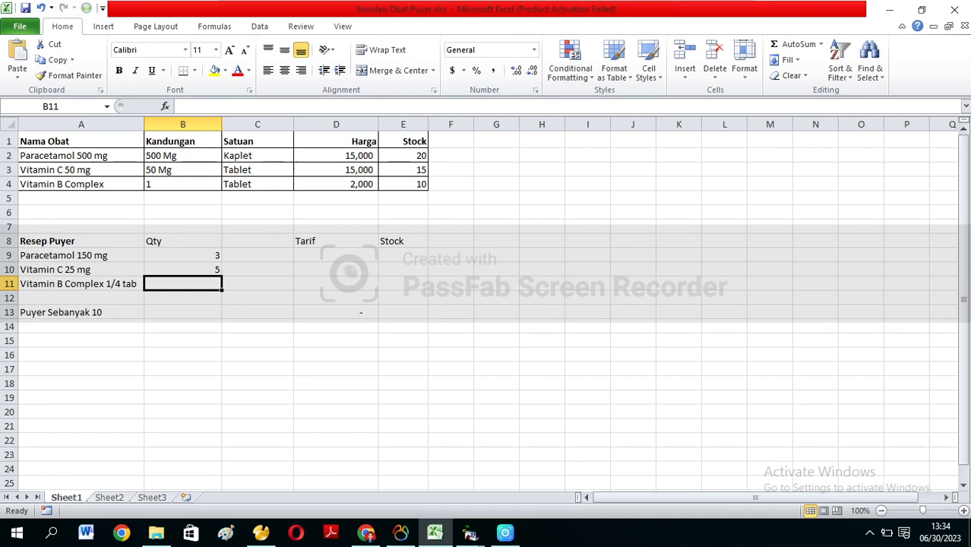
pyautogui.click(182, 270)
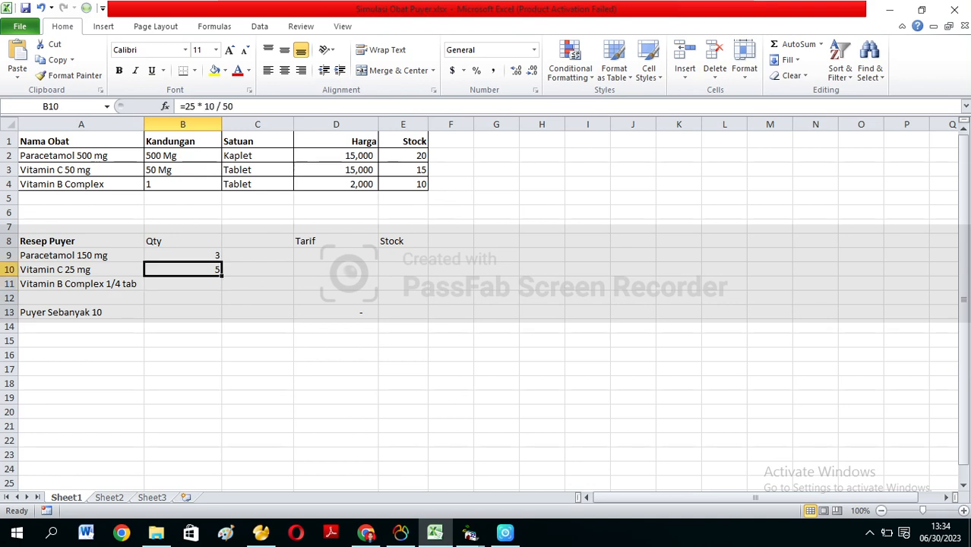
# Calculate the Qty for Vitamin B Complex 1/4 tab in B11 with the formula =0.25 * 10 / 1
pyautogui.click(182, 284)
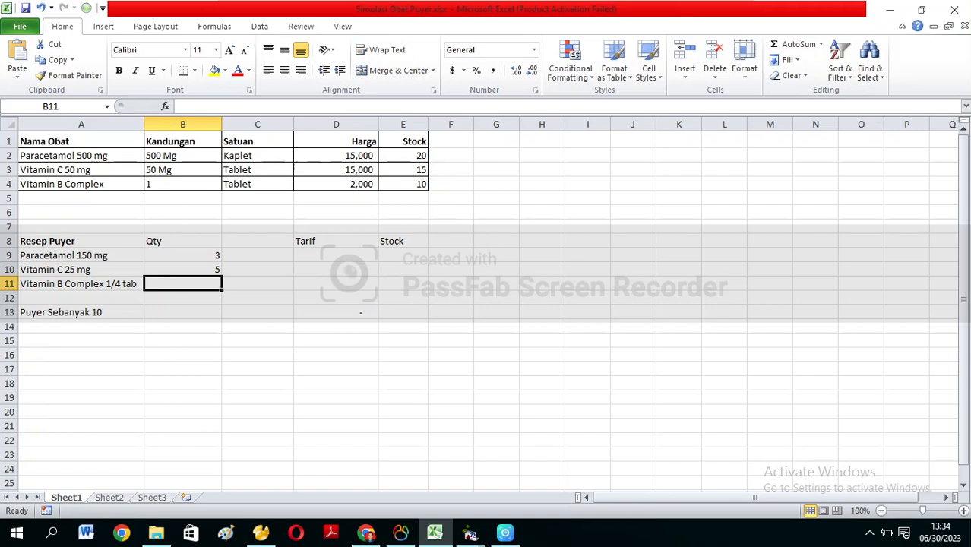
pyautogui.write('=0')
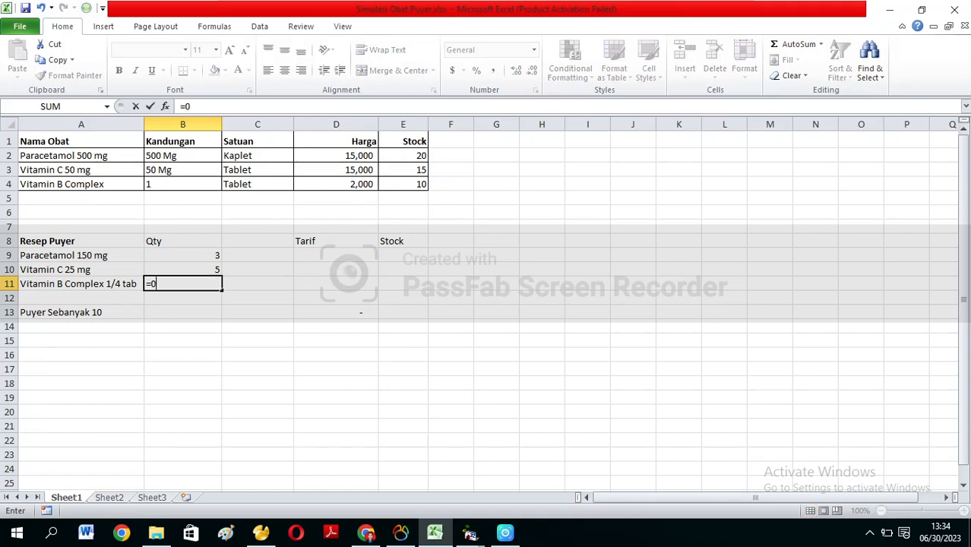
pyautogui.write('.25 * 10 / 1')
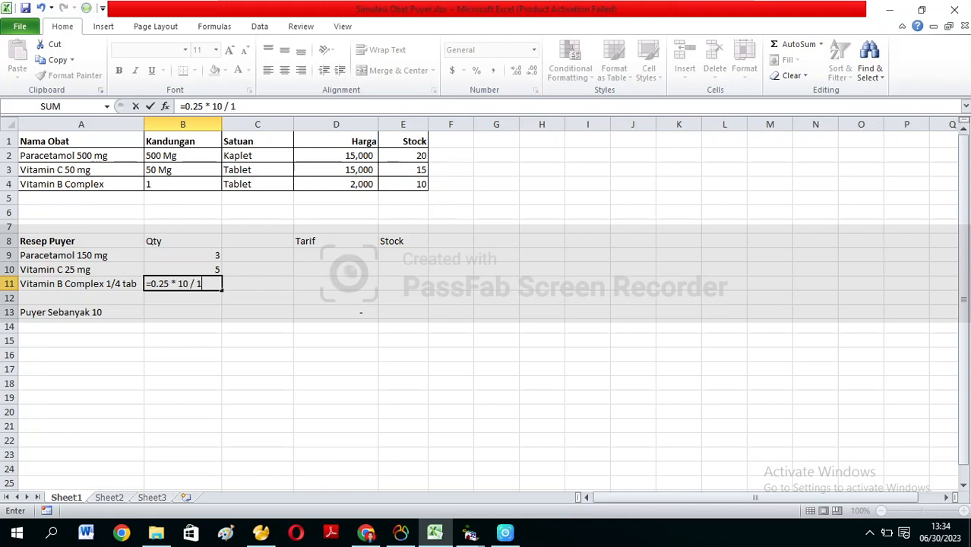
pyautogui.press('Return')
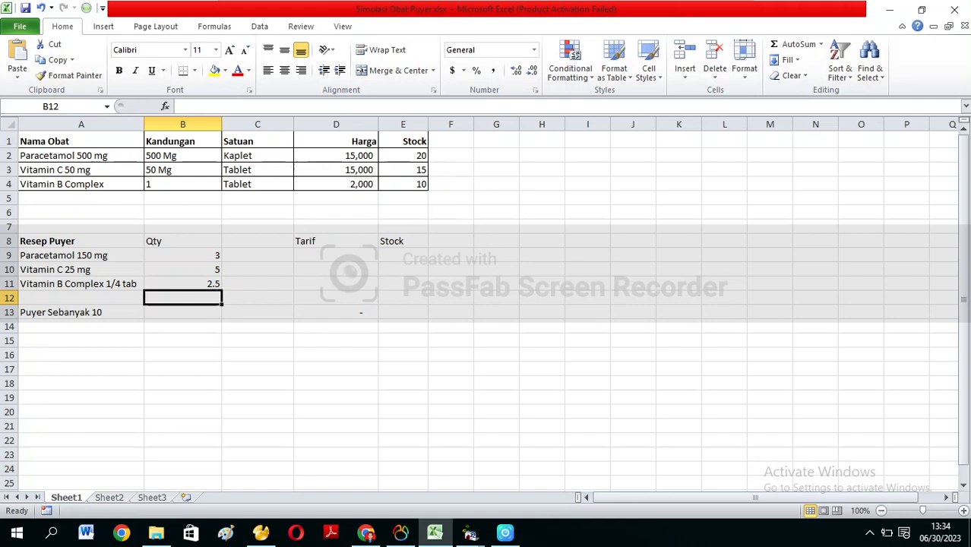
# Compare the calculated puyer quantities with the Paracetamol and Vitamin C names and units in the medicine table, and check Vitamin B Complex's quantity
pyautogui.click(81, 312)
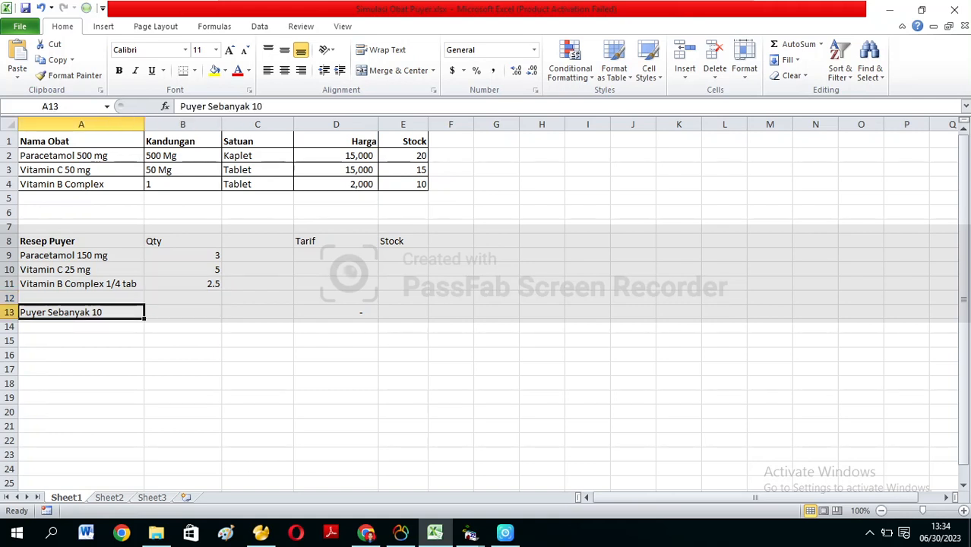
pyautogui.click(82, 255)
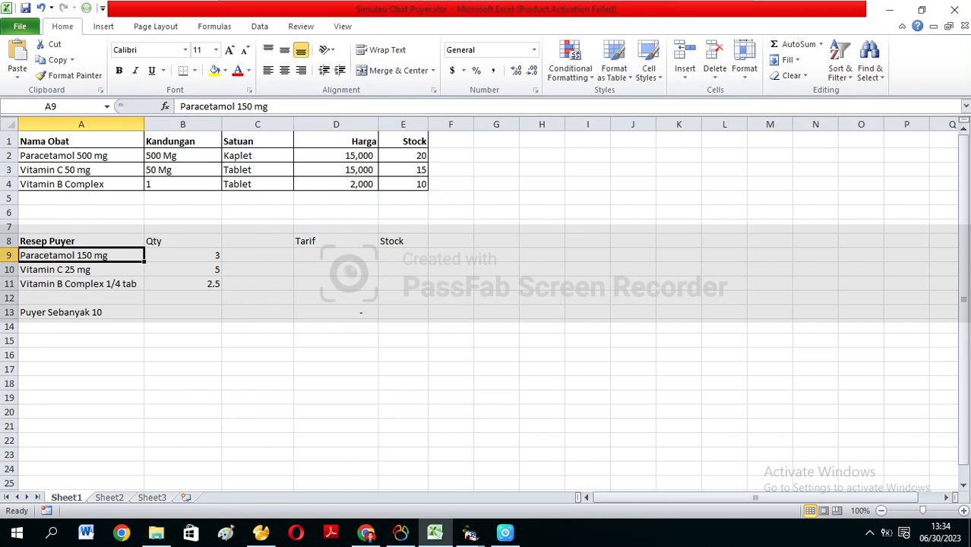
pyautogui.click(183, 256)
pyautogui.click(251, 158)
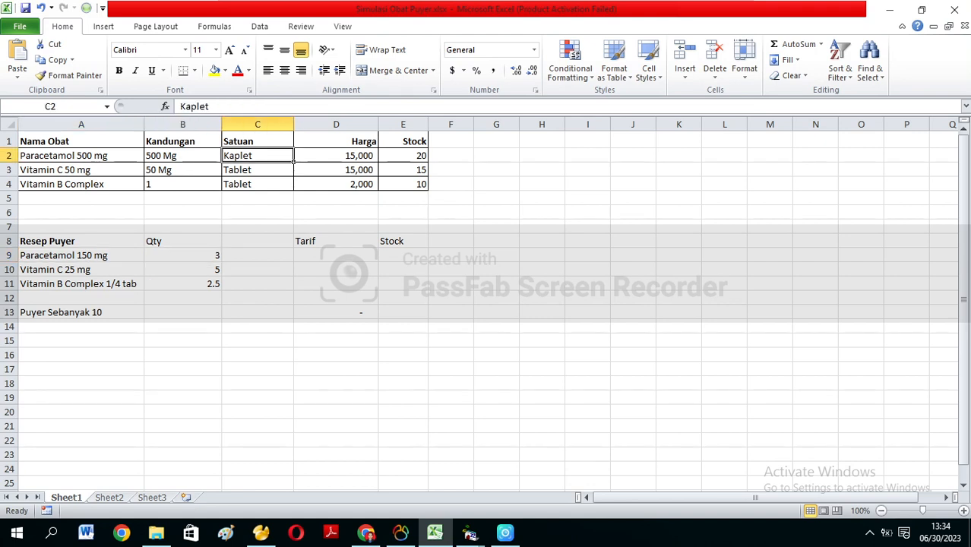
pyautogui.click(144, 160)
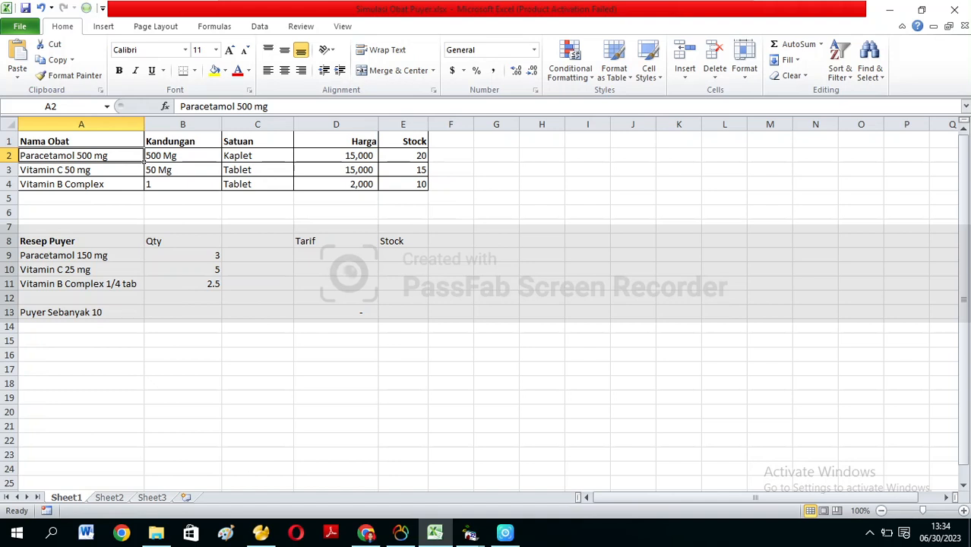
pyautogui.click(186, 270)
pyautogui.click(291, 174)
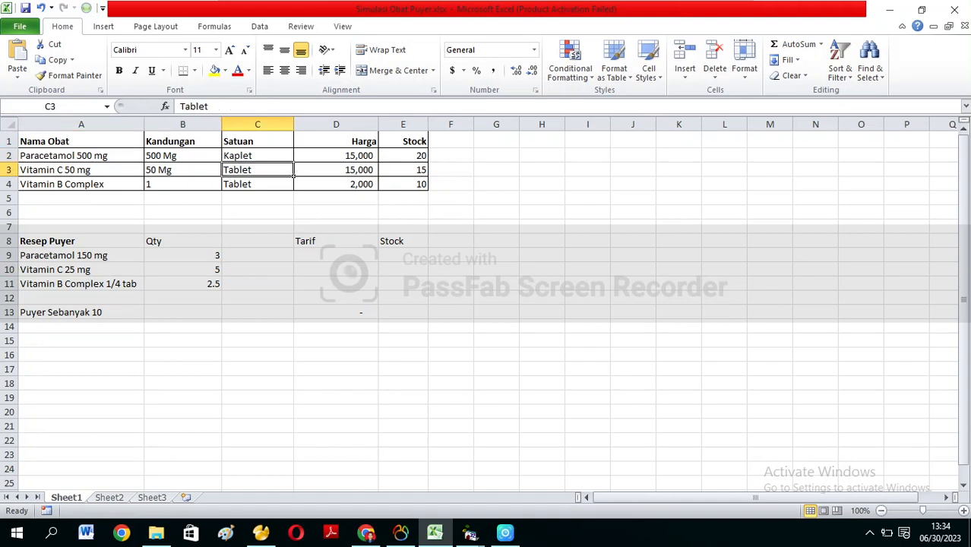
pyautogui.click(142, 174)
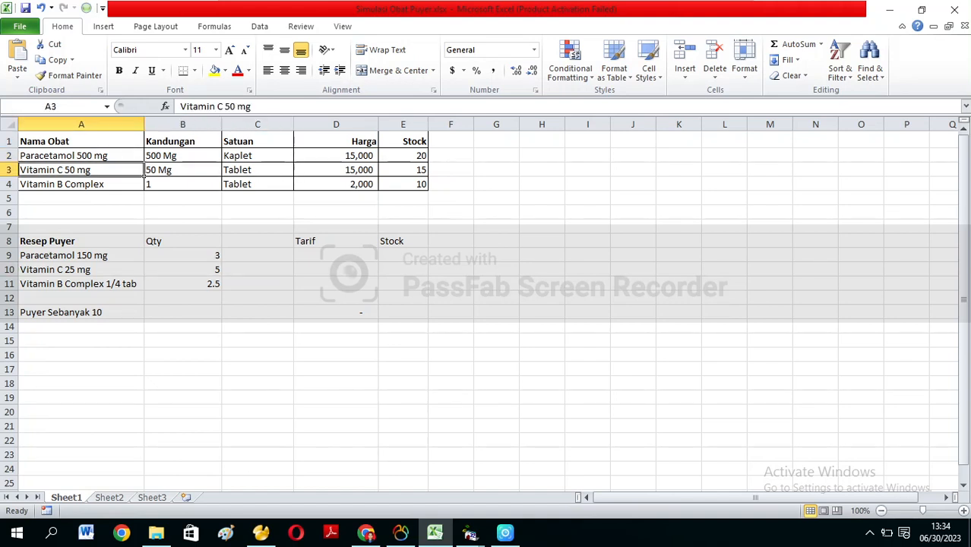
pyautogui.click(186, 284)
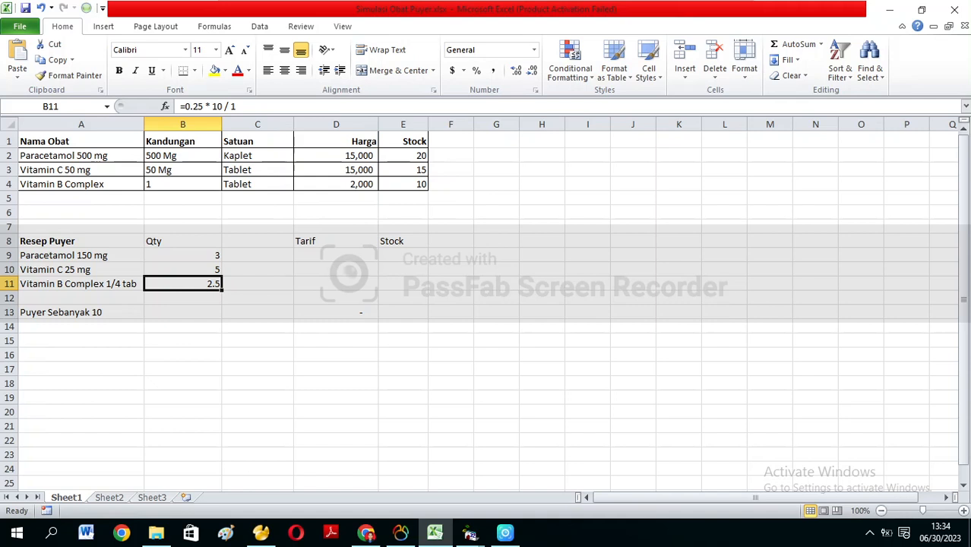
pyautogui.click(336, 340)
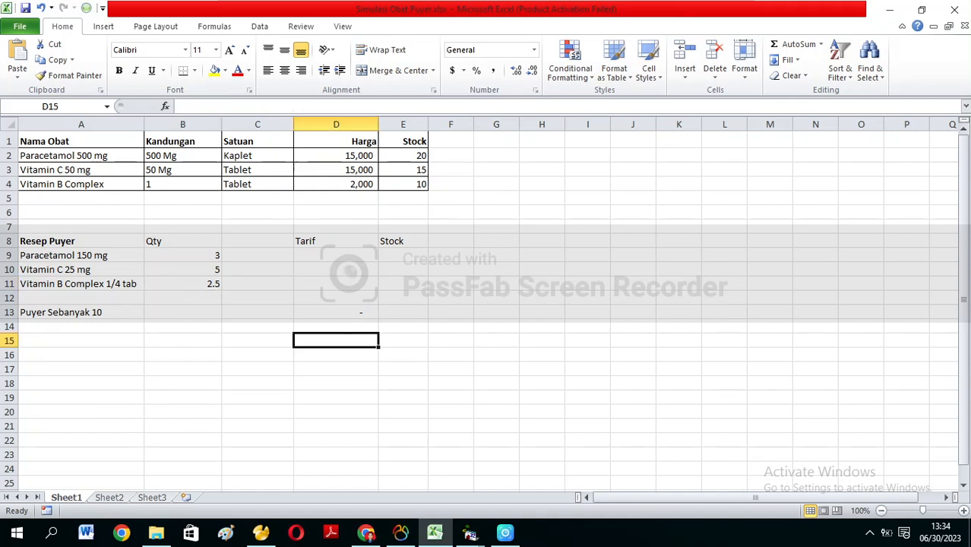
# Enter the remaining stock for the three prescription medicines: 17 in E9, 10 in E10 and 7.5 in E11
pyautogui.click(182, 255)
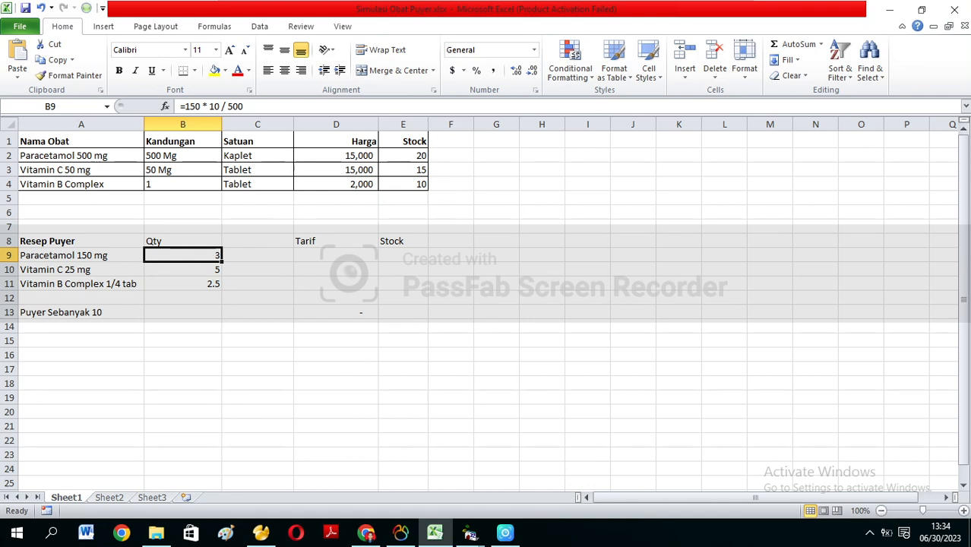
pyautogui.click(403, 156)
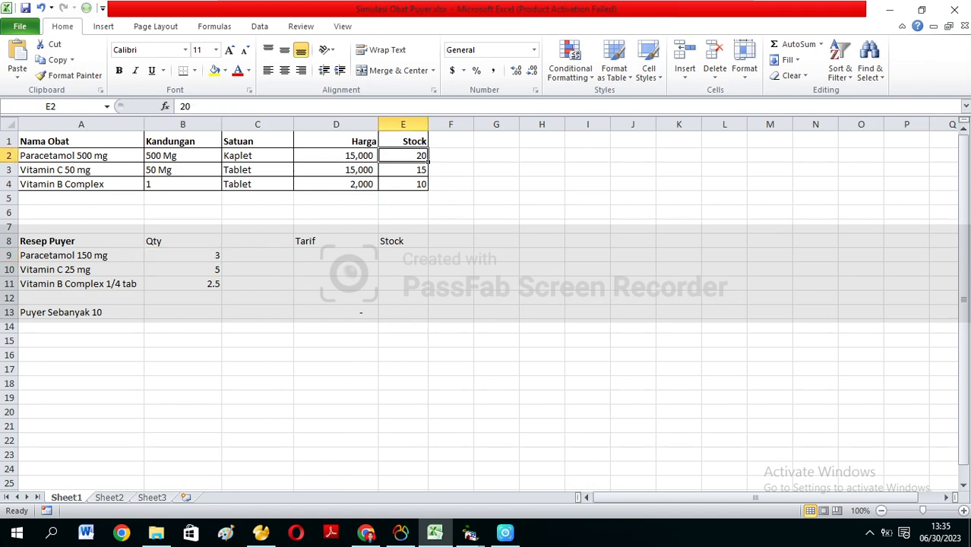
pyautogui.click(426, 258)
pyautogui.write('17')
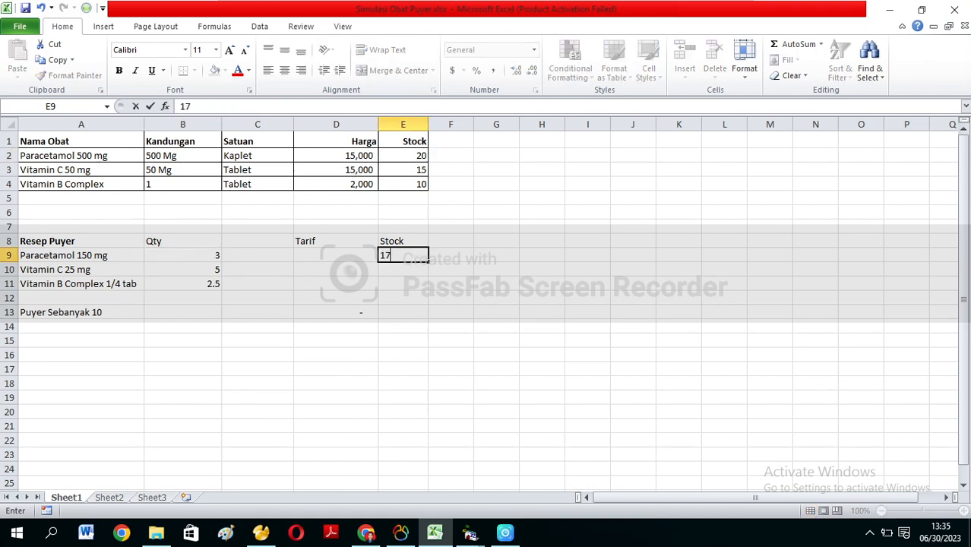
pyautogui.press('Return')
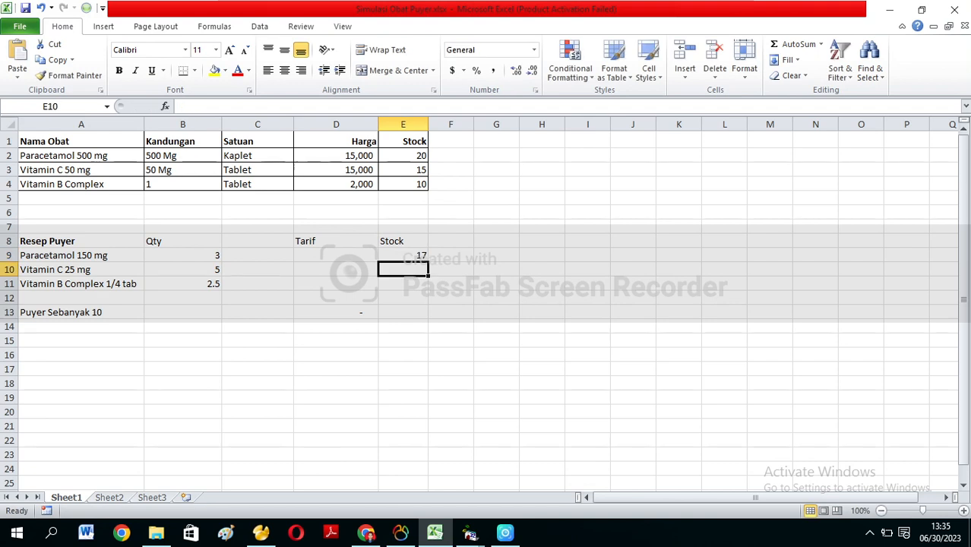
pyautogui.write('10')
pyautogui.press('Return')
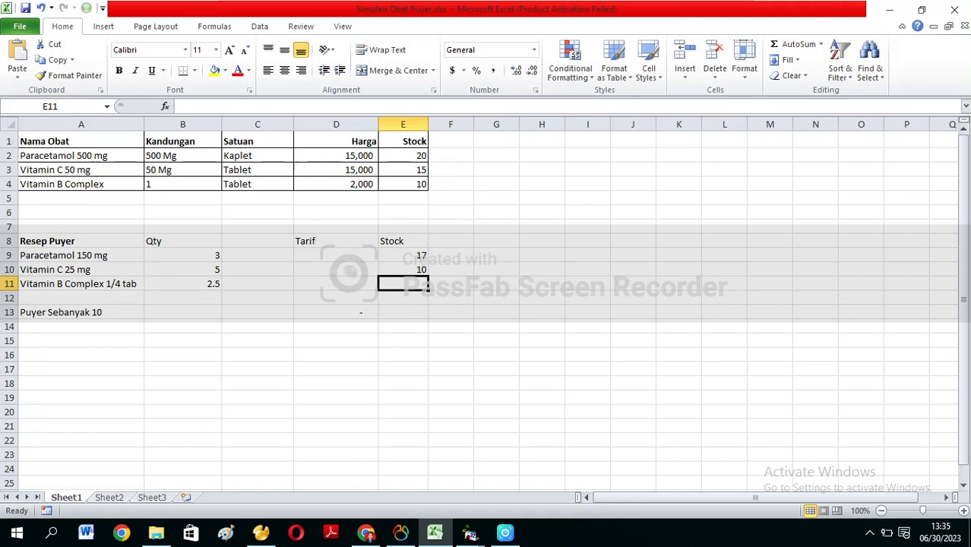
pyautogui.write('7.5')
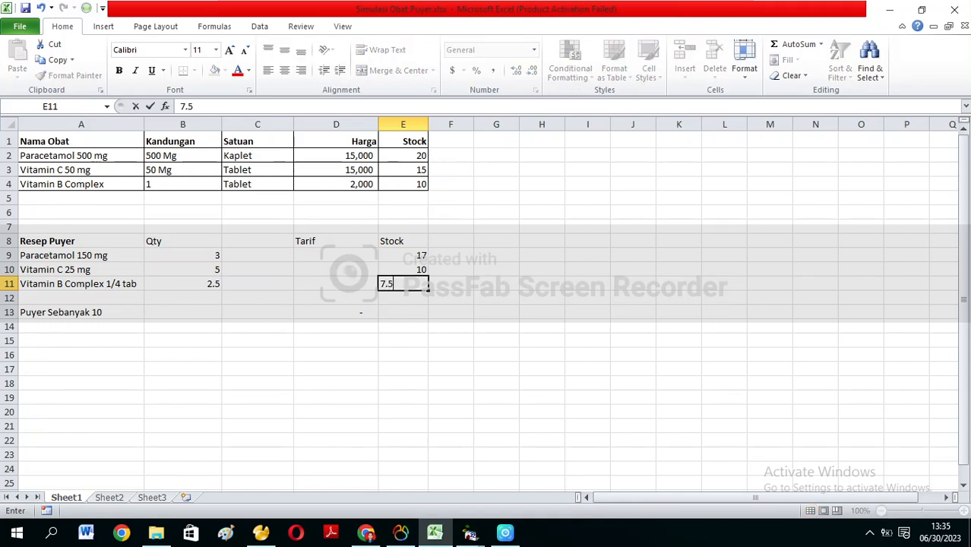
pyautogui.press('Return')
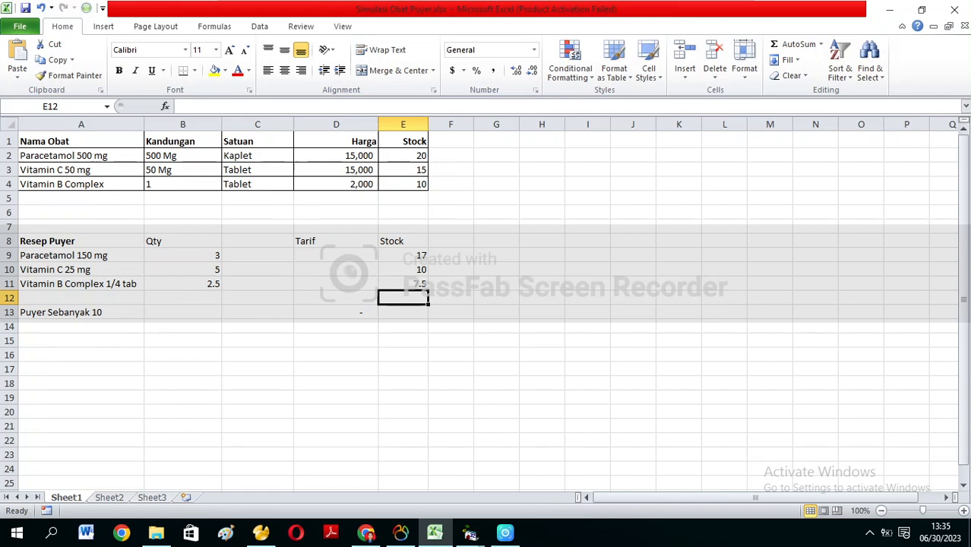
pyautogui.moveTo(403, 255); pyautogui.dragTo(403, 283)
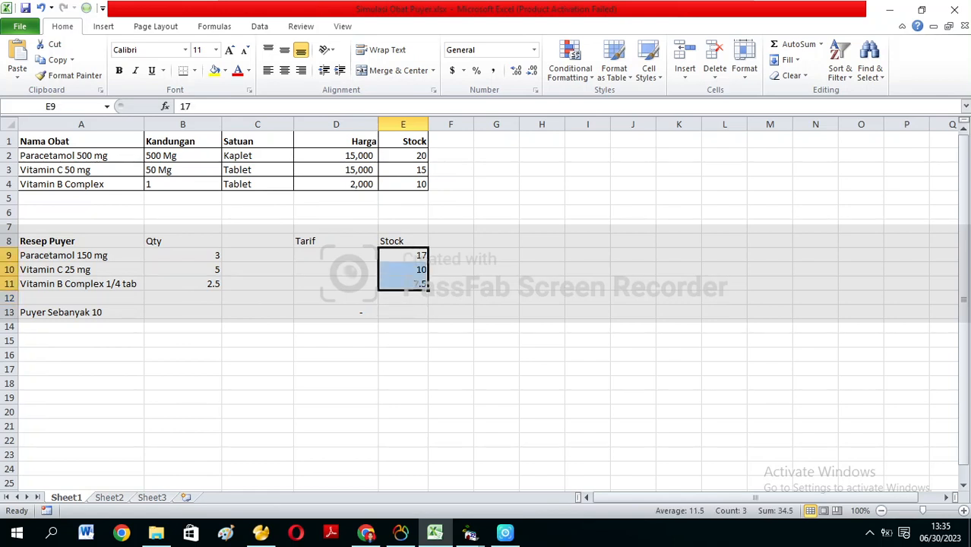
# Calculate the Tarif for Paracetamol 150 mg in D9 with the formula =D2*B9
pyautogui.click(336, 312)
pyautogui.click(336, 156)
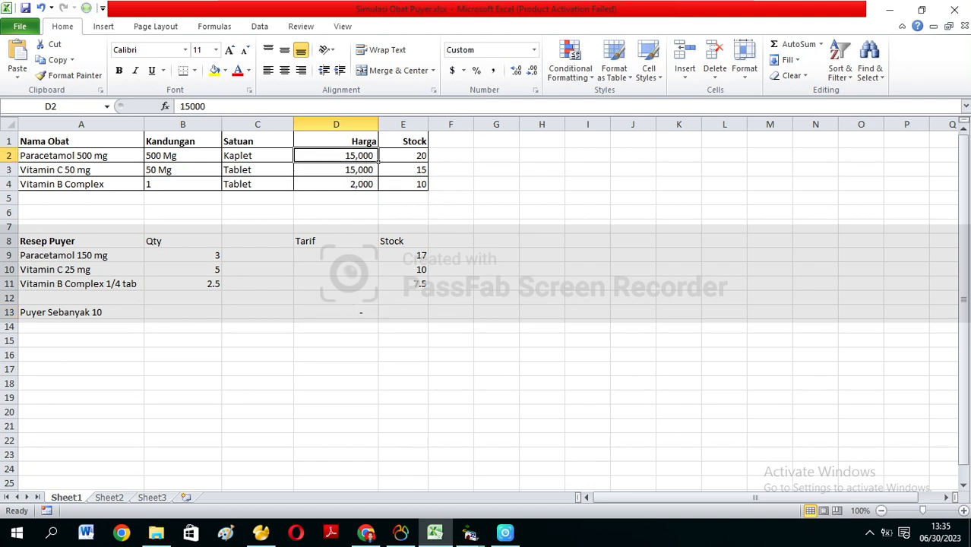
pyautogui.click(336, 255)
pyautogui.write('=')
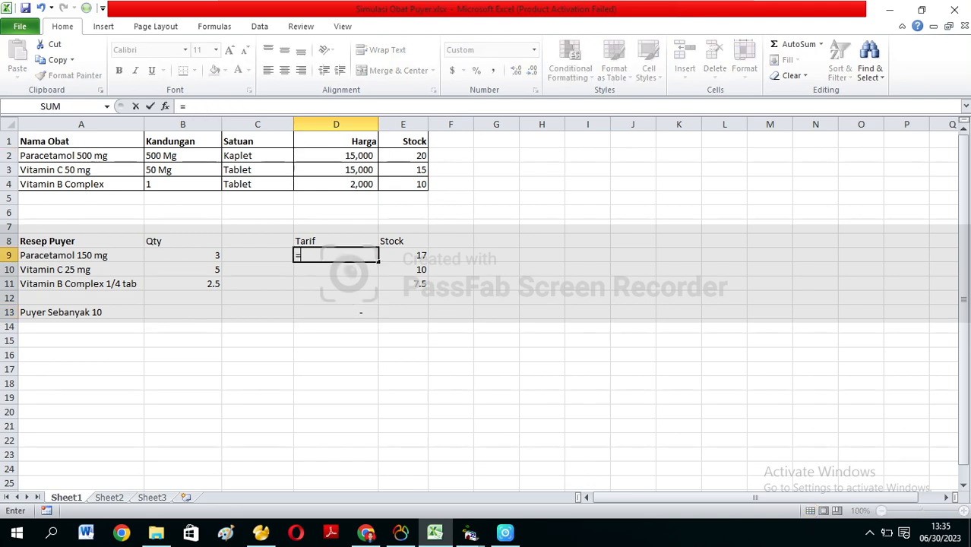
pyautogui.write('D2*')
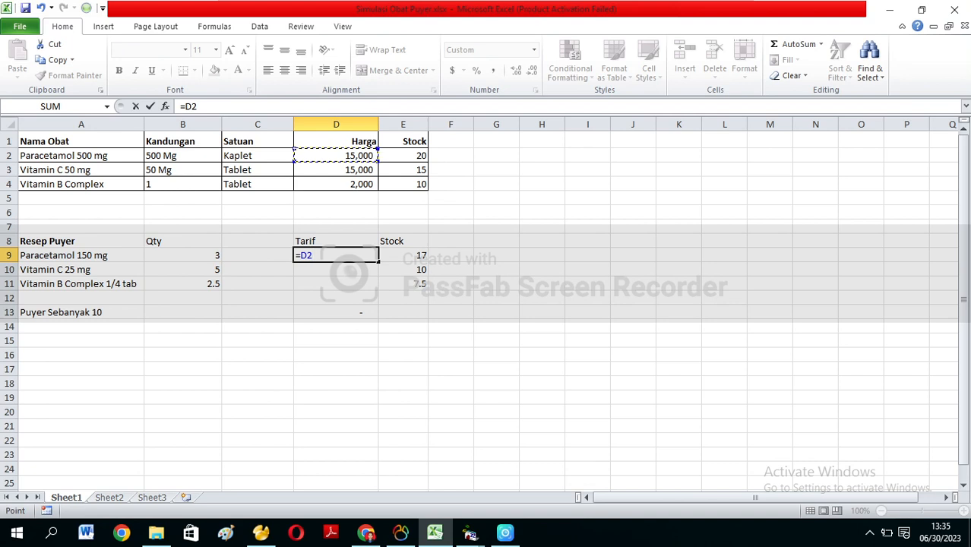
pyautogui.press('Left')
pyautogui.press('Left')
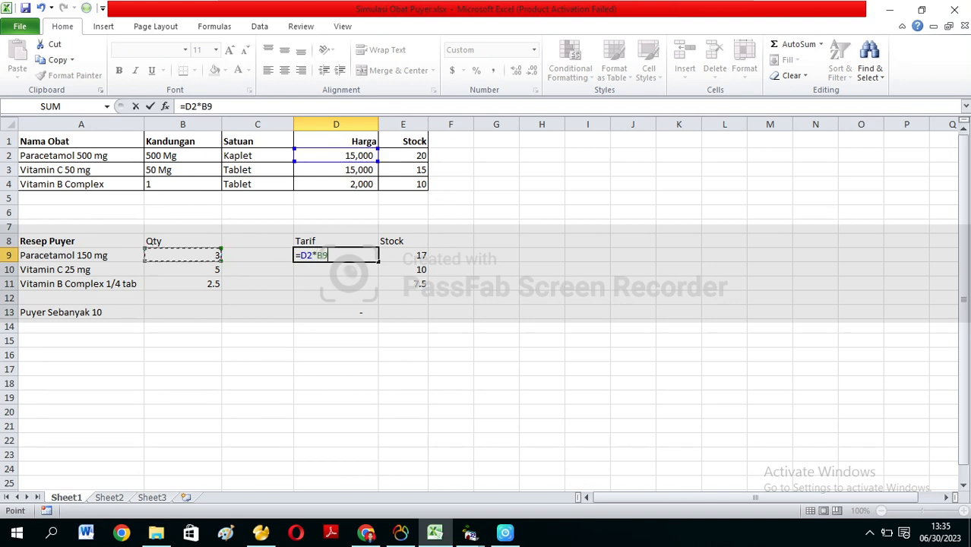
pyautogui.press('Return')
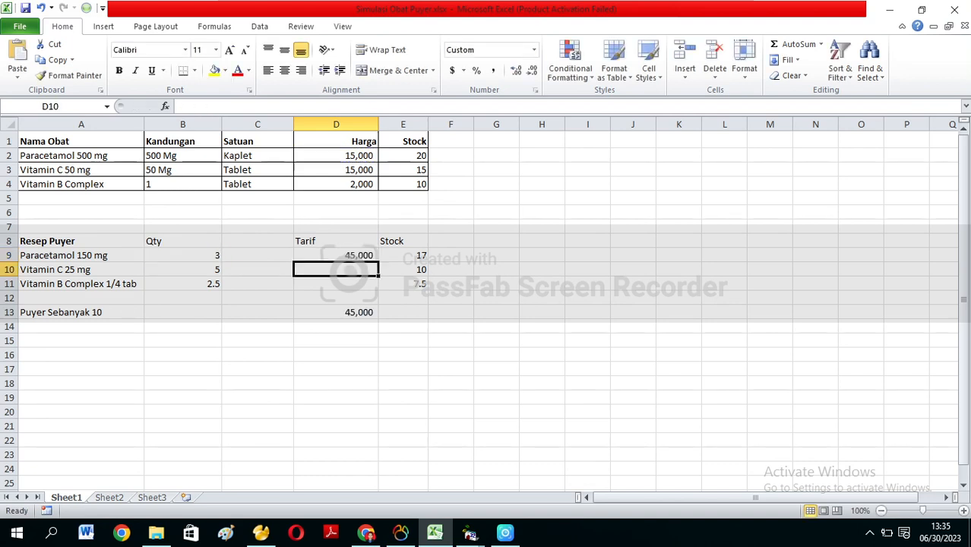
# Calculate the Tarif for Vitamin C 25 mg in D10 with the formula =D3*B10
pyautogui.write('=')
pyautogui.press('Up')
pyautogui.press('Up')
pyautogui.press('Up')
pyautogui.press('Up')
pyautogui.press('Up')
pyautogui.press('Up')
pyautogui.press('Up')
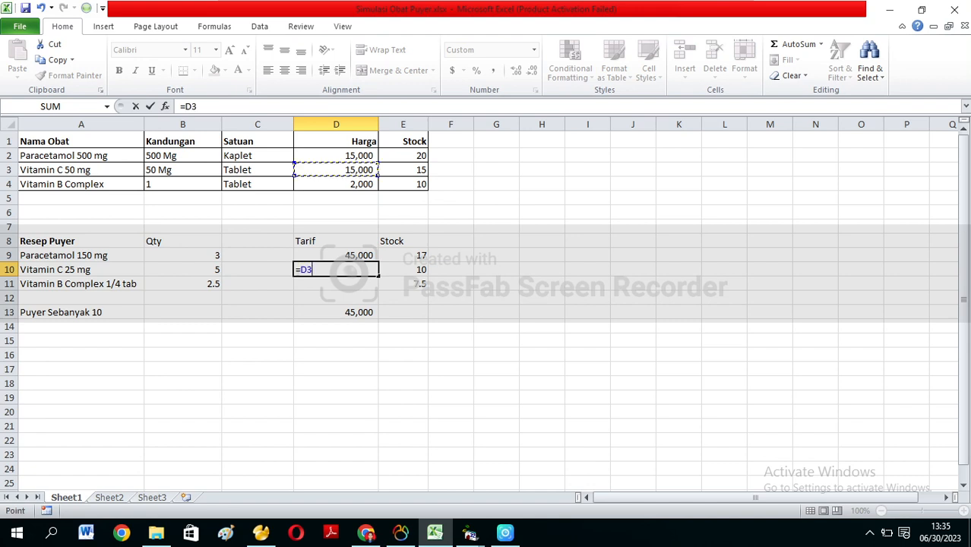
pyautogui.write('*')
pyautogui.press('Left')
pyautogui.press('Left')
pyautogui.press('Return')
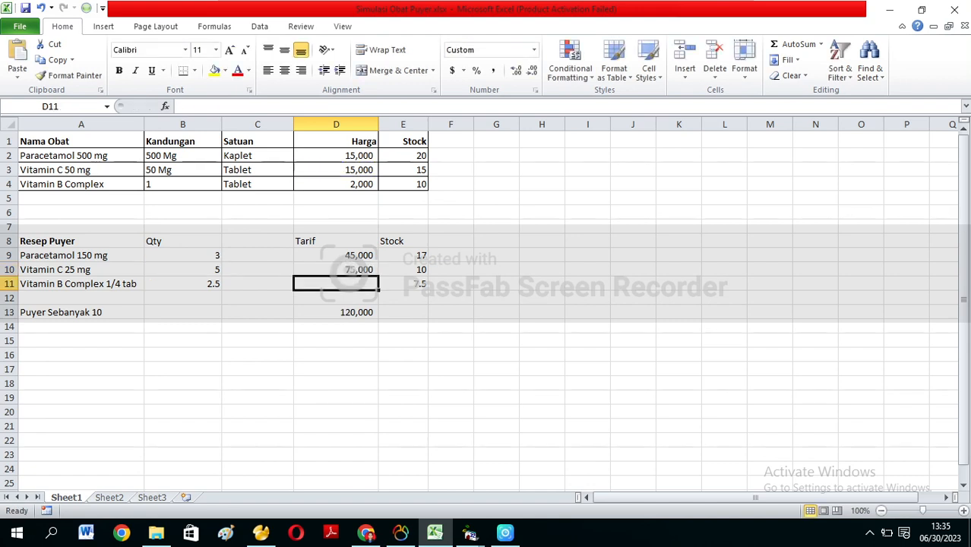
# Calculate the Tarif for Vitamin B Complex 1/4 tab in D11 with =D4*B11, and check the puyer total in D13
pyautogui.write('=')
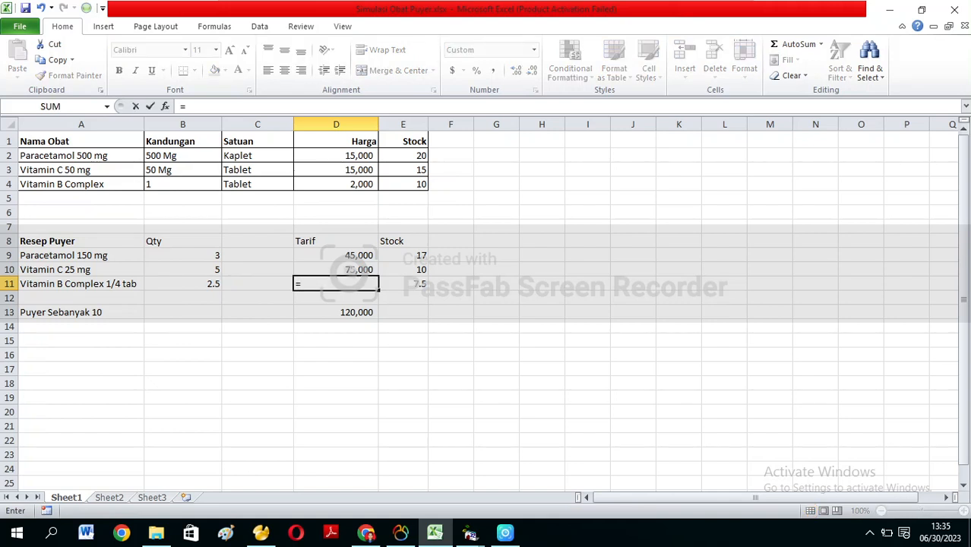
pyautogui.press('Up')
pyautogui.press('Up')
pyautogui.press('Up')
pyautogui.press('Up')
pyautogui.press('Up')
pyautogui.press('Up')
pyautogui.press('Up')
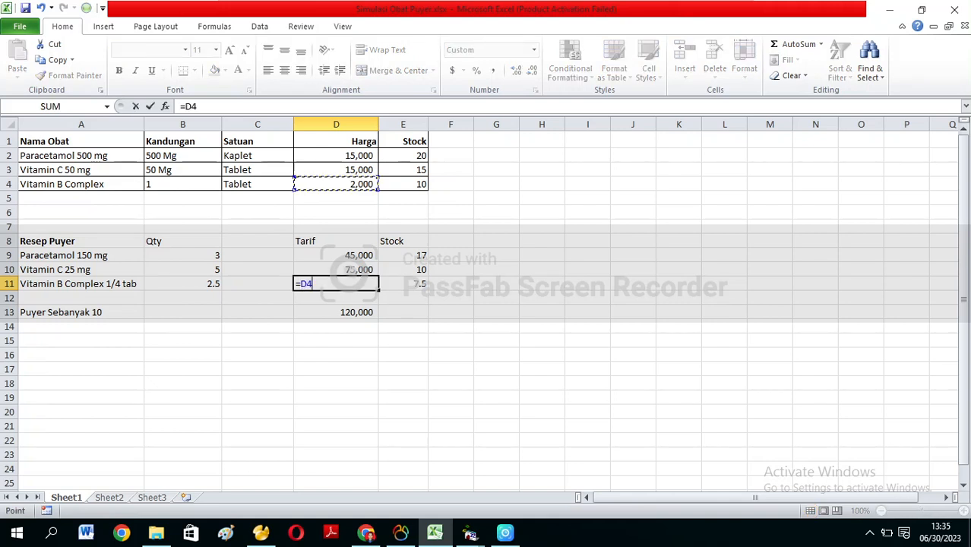
pyautogui.write('*')
pyautogui.press('Left')
pyautogui.press('Left')
pyautogui.press('Return')
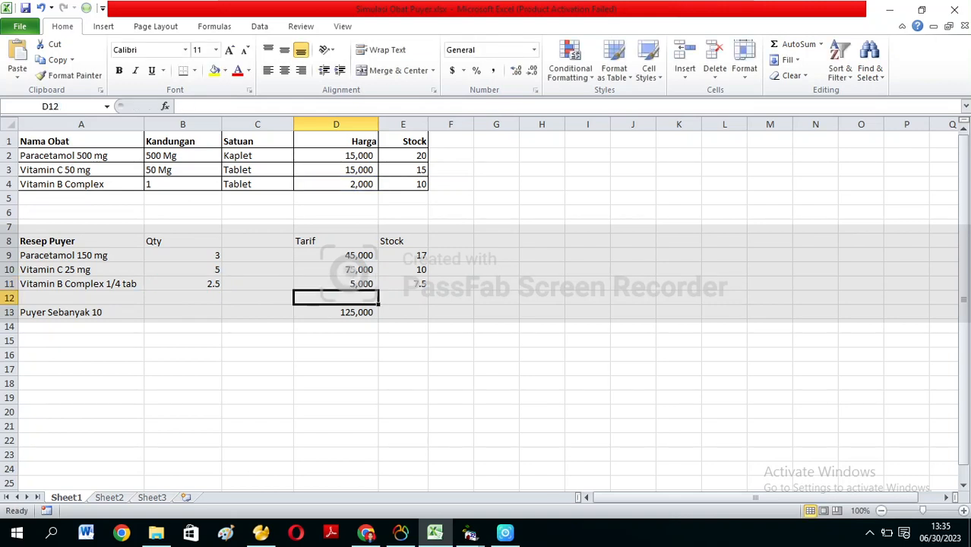
pyautogui.click(336, 369)
pyautogui.click(336, 312)
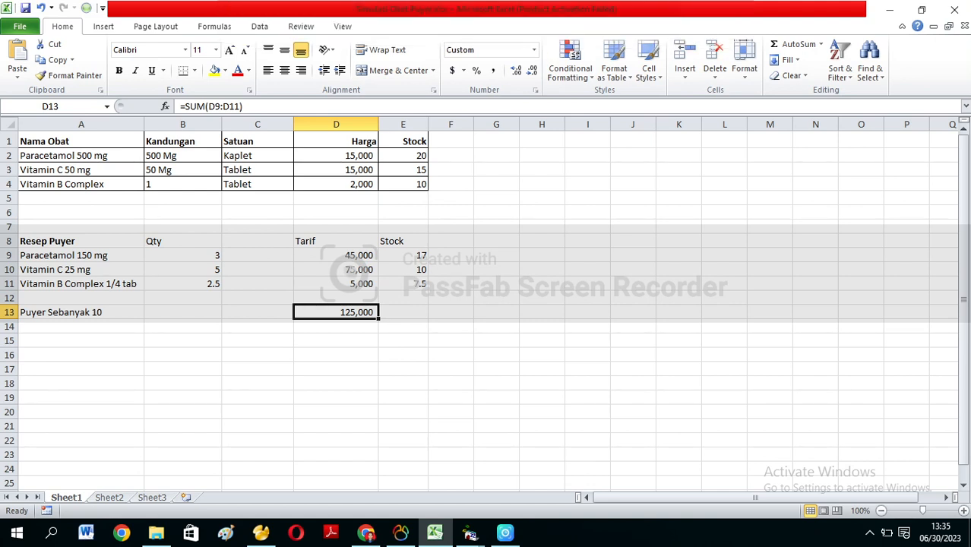
# Switch to the clinic application, open patient registration, and find and load the patient by name
pyautogui.moveTo(471, 533)
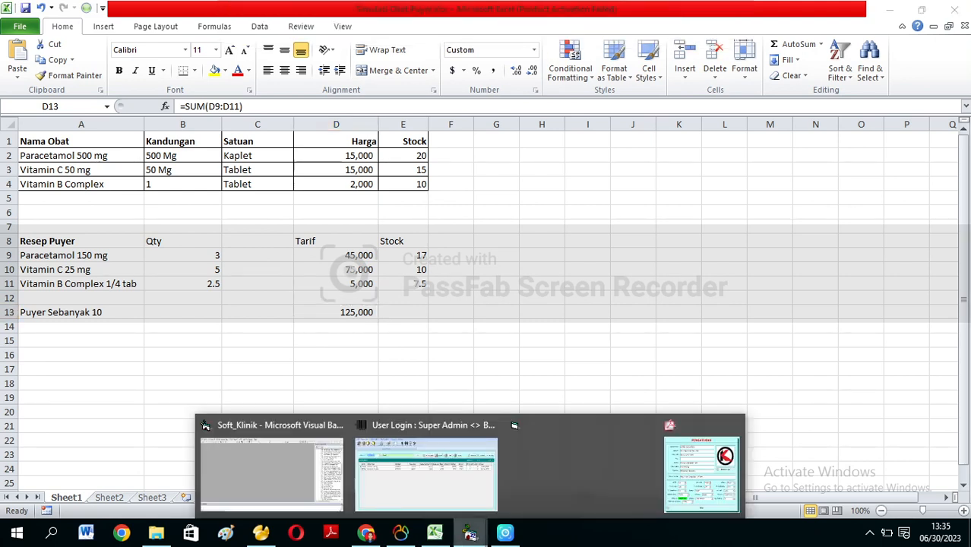
pyautogui.click(410, 479)
pyautogui.click(132, 25)
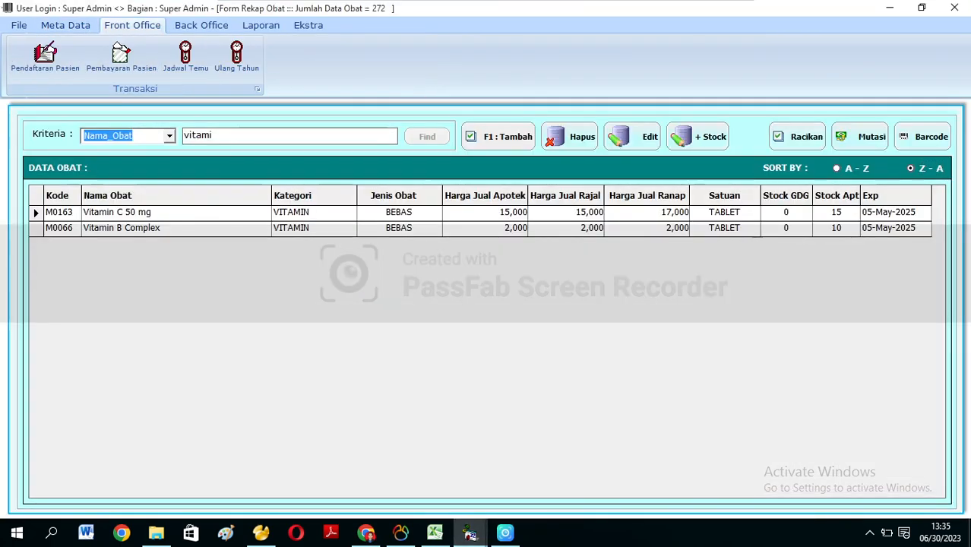
pyautogui.click(45, 57)
pyautogui.write('FLORA')
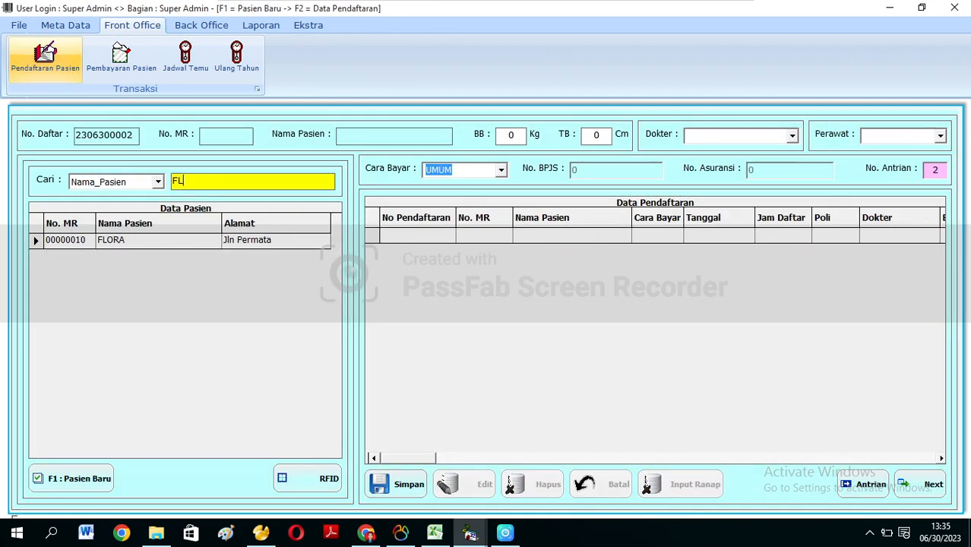
pyautogui.press('Return')
pyautogui.press('Return')
pyautogui.press('Return')
# Assign the UMUM doctor and the first listed nurse to the registration, and save it with the UMUM payment type
pyautogui.press('Down')
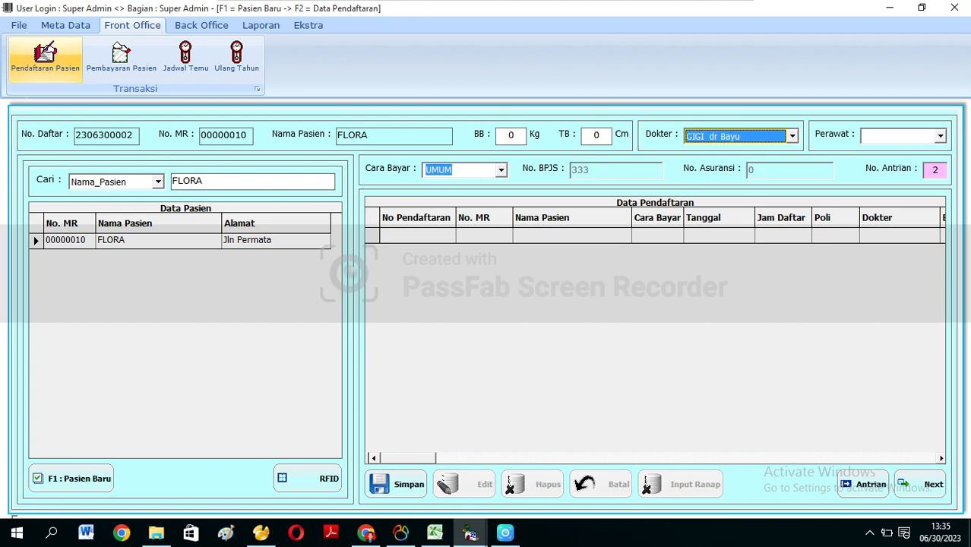
pyautogui.press('Down')
pyautogui.press('Return')
pyautogui.press('Down')
pyautogui.press('Return')
pyautogui.press('Return')
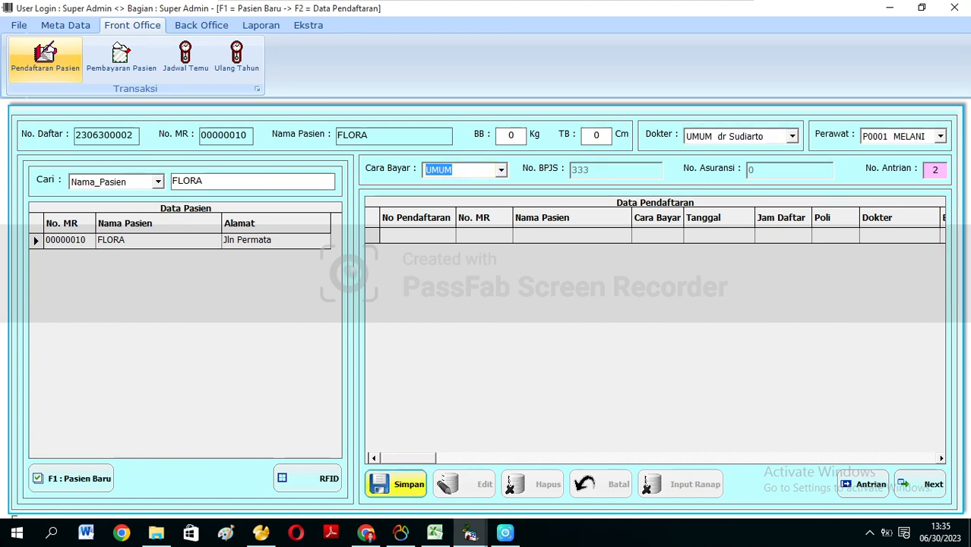
pyautogui.press('Return')
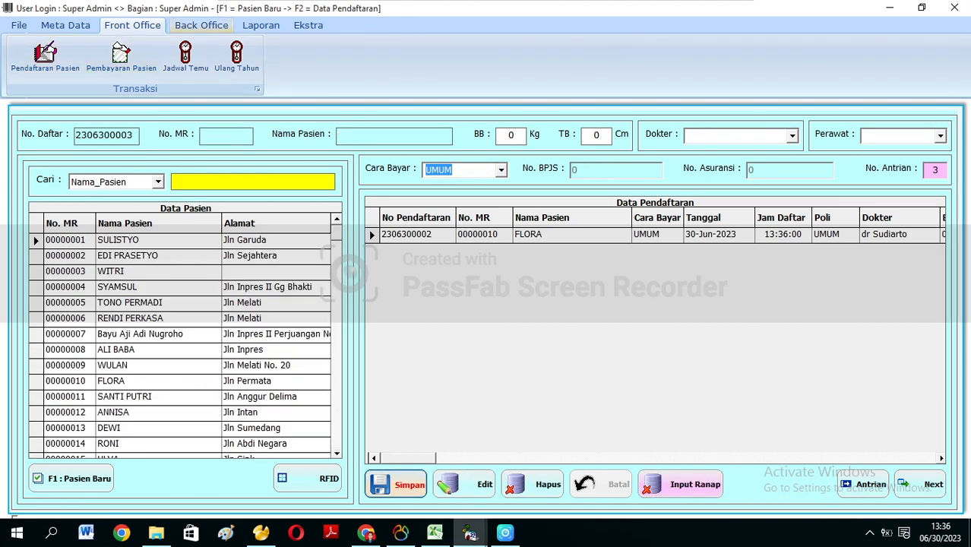
# Open the doctor's medical record transaction and load the patient's new registration
pyautogui.click(202, 25)
pyautogui.click(42, 58)
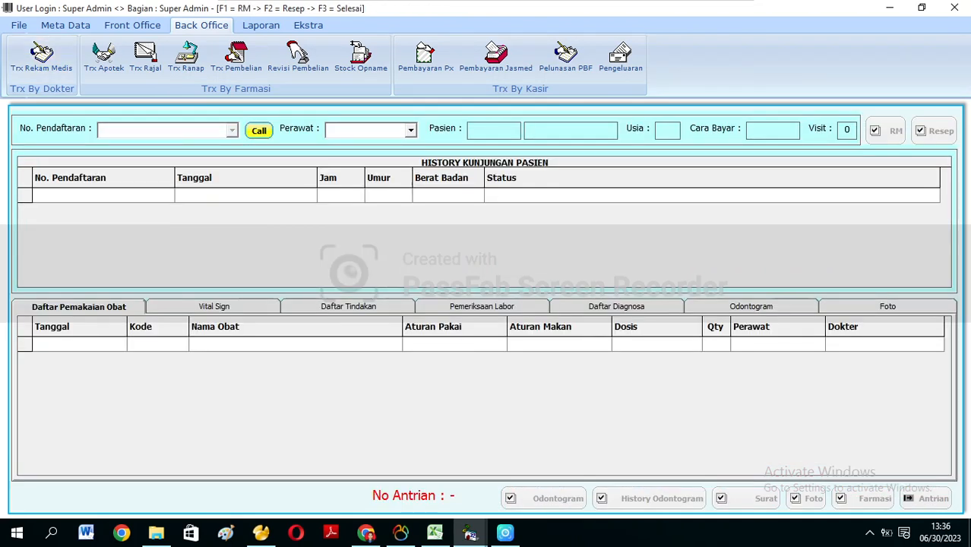
pyautogui.click(232, 130)
pyautogui.press('Return')
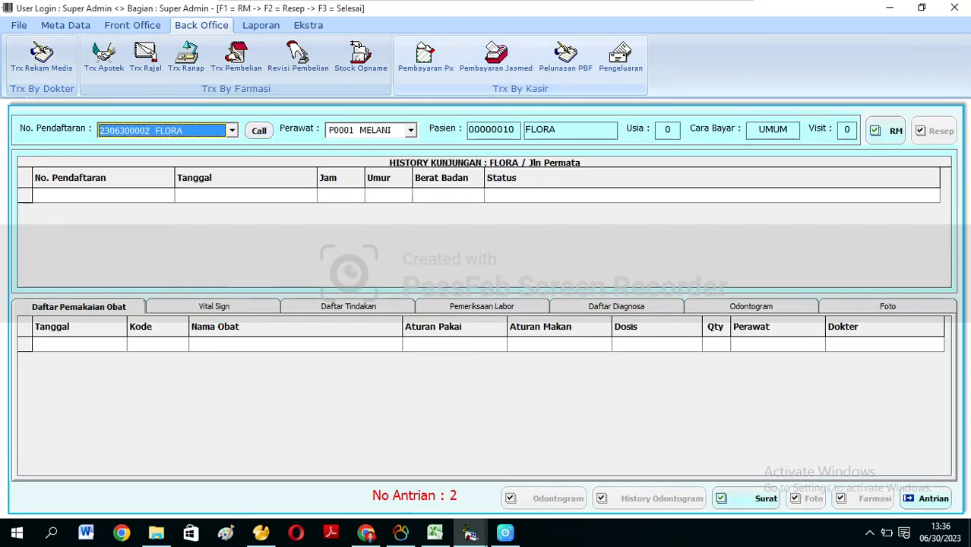
# Open and close the patient's medical record form without entering anything, and open the prescription form
pyautogui.press('F1')
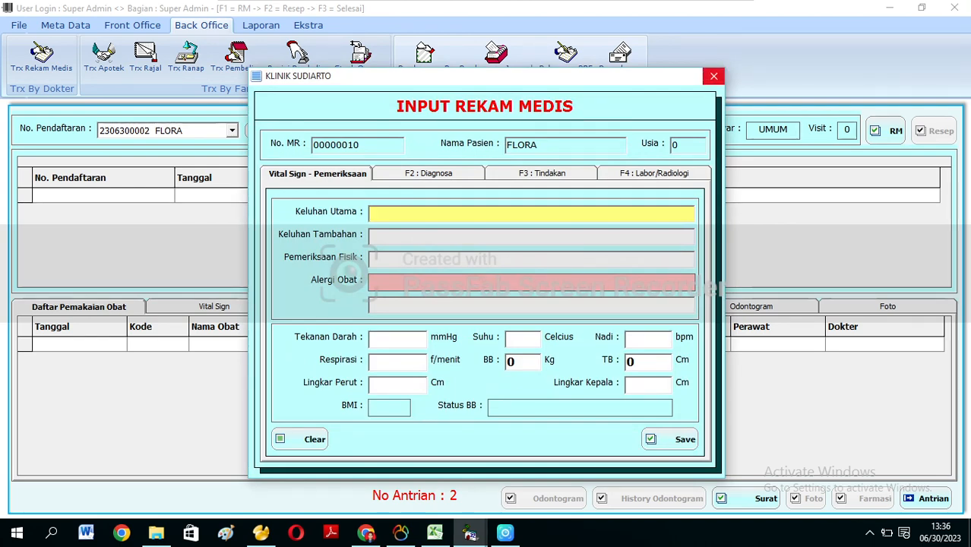
pyautogui.click(714, 76)
pyautogui.press('F2')
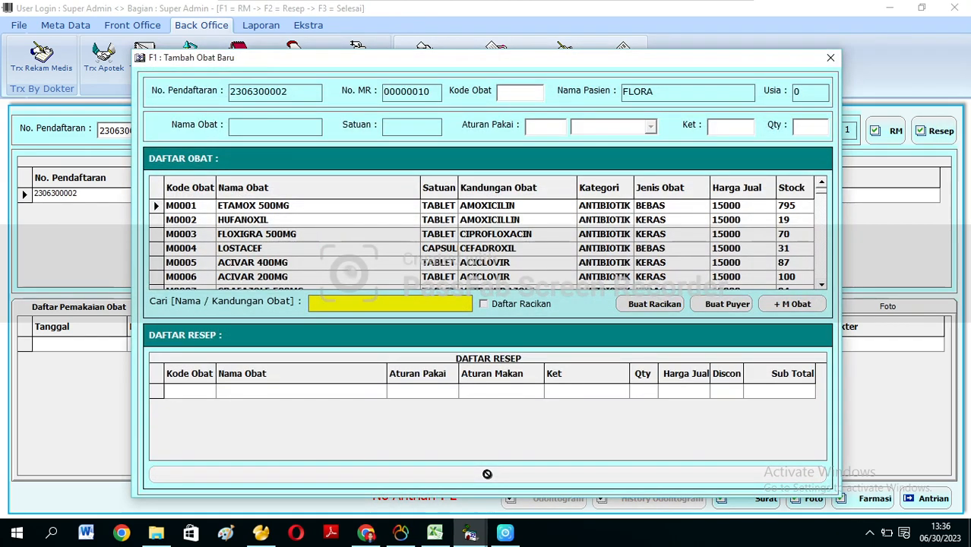
pyautogui.write('PARA')
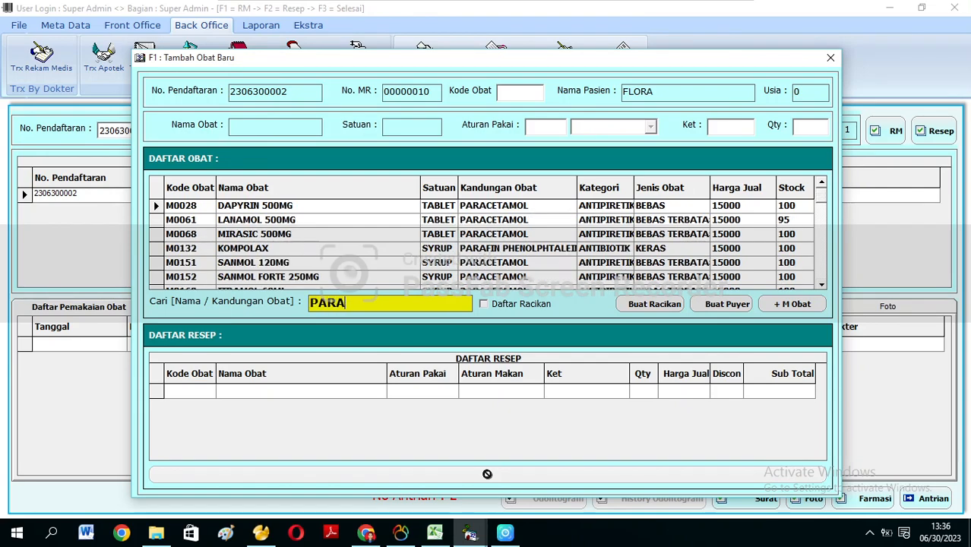
pyautogui.press('BackSpace')
pyautogui.press('BackSpace')
pyautogui.press('BackSpace')
pyautogui.press('BackSpace')
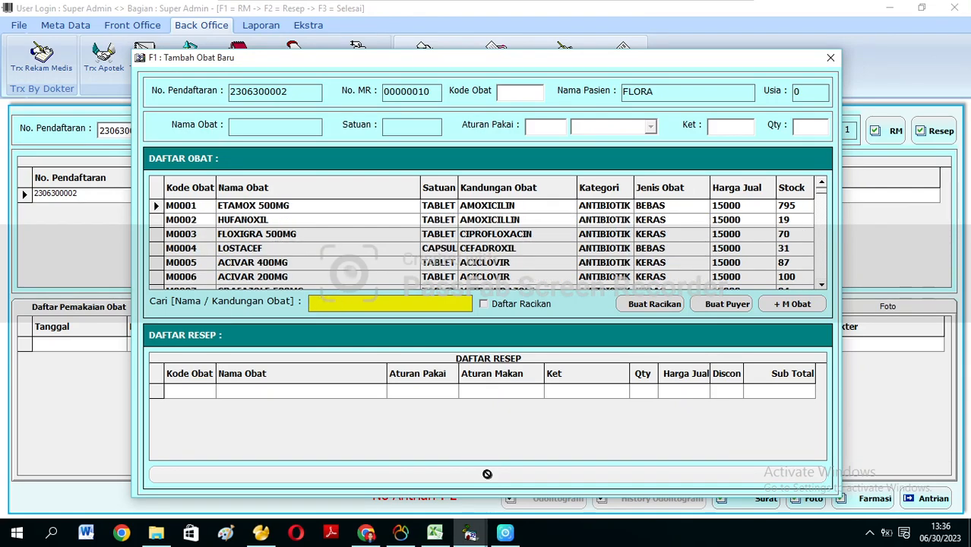
# Open the puyer compounding form and select PARACETAMOL 500 Mg by searching for "paracetamol 5"
pyautogui.press('Tab')
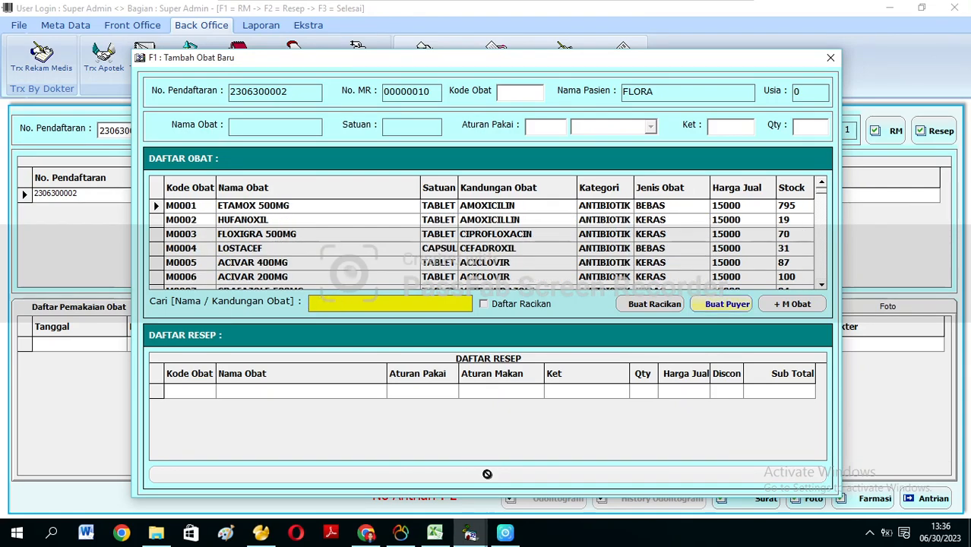
pyautogui.press('Return')
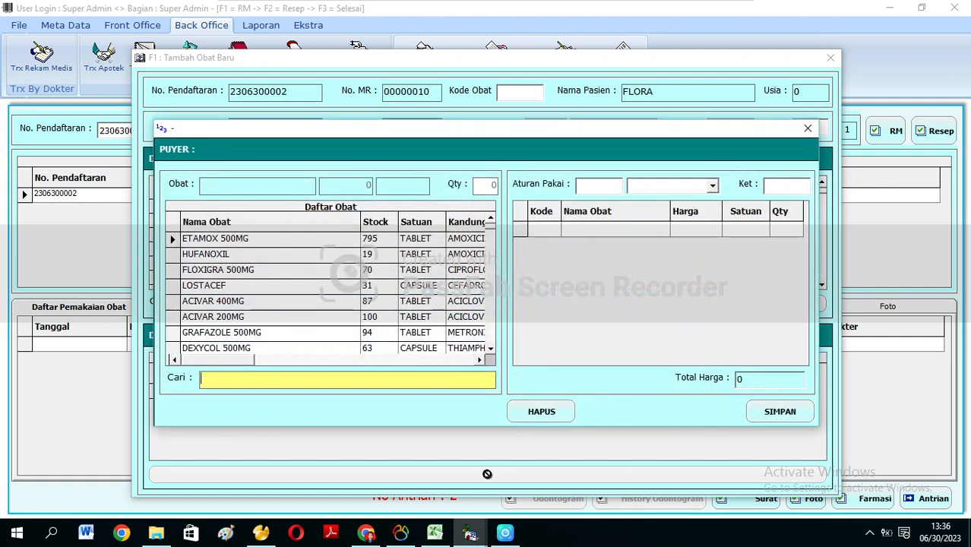
pyautogui.write('parac')
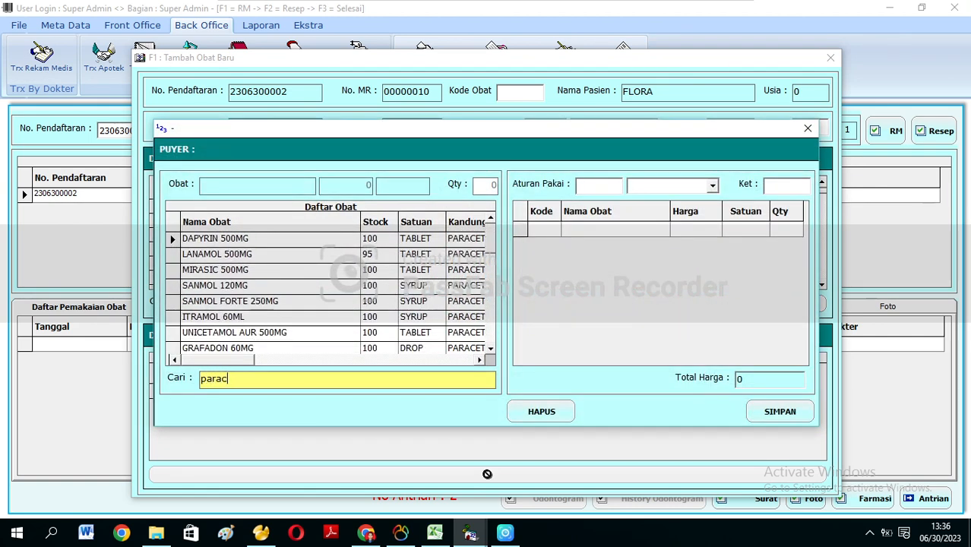
pyautogui.write('etamol')
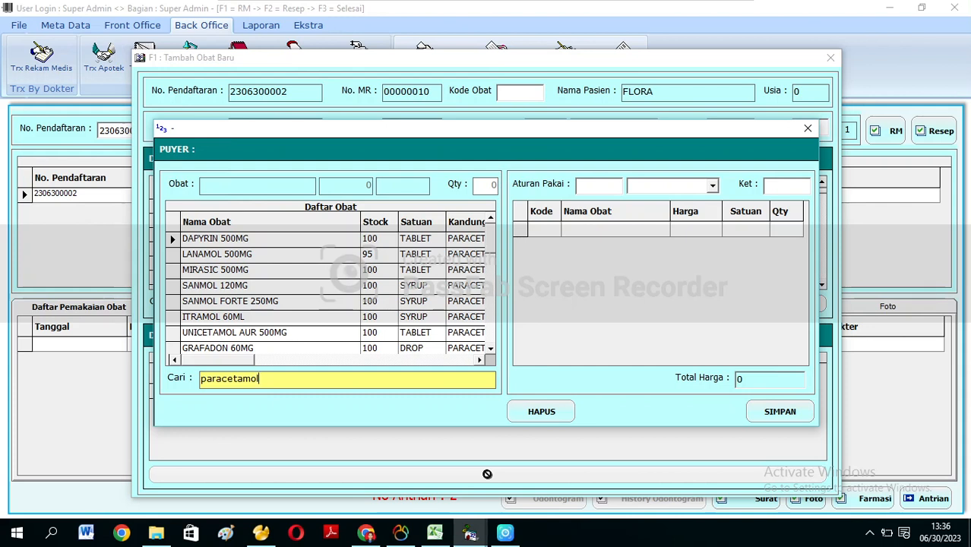
pyautogui.write('50')
pyautogui.press('BackSpace')
pyautogui.press('BackSpace')
pyautogui.write('5')
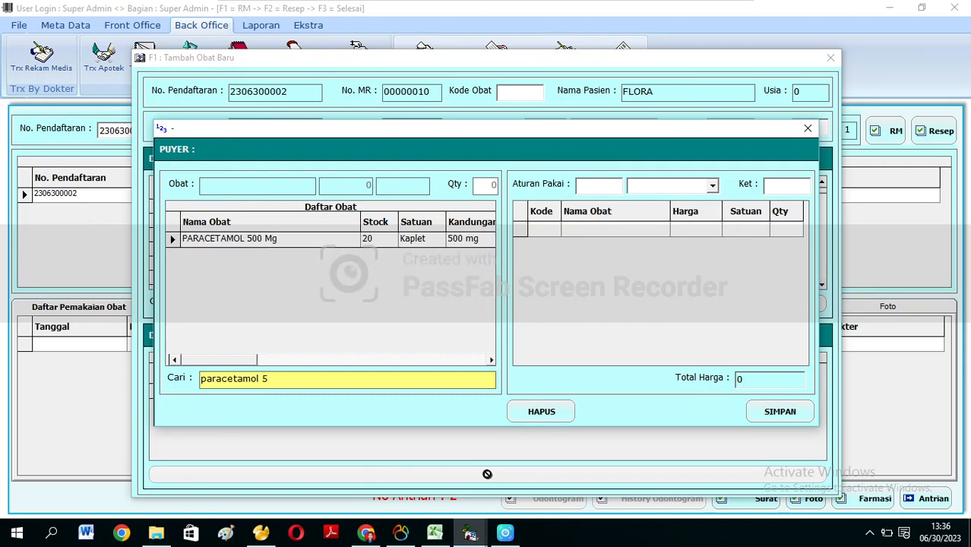
pyautogui.press('Down')
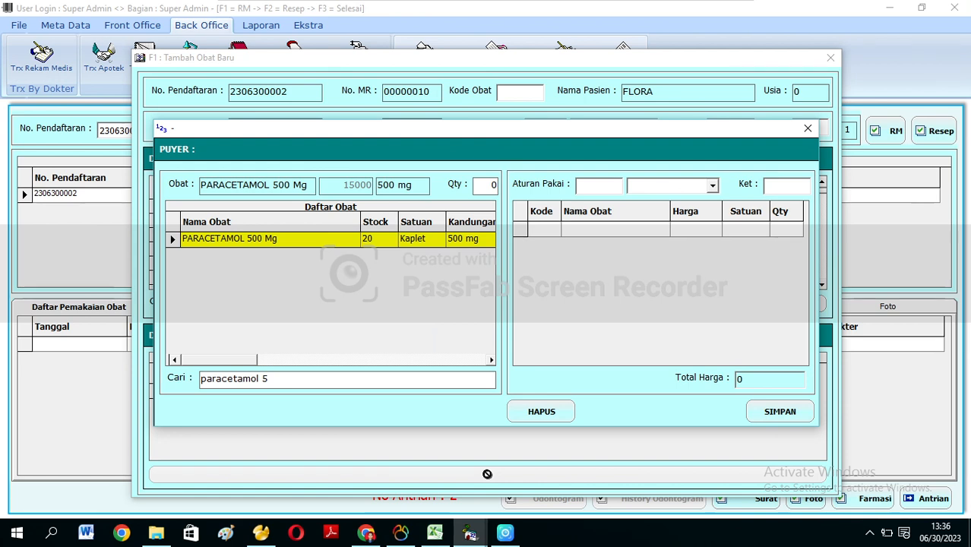
pyautogui.press('Return')
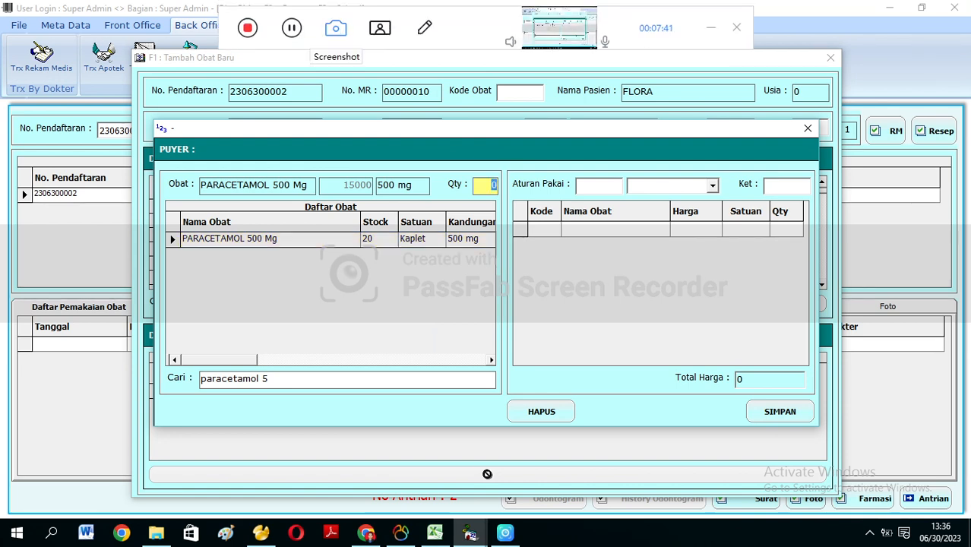
# Add PARACETAMOL 500 Mg to the puyer with a quantity of 150
pyautogui.click(292, 28)
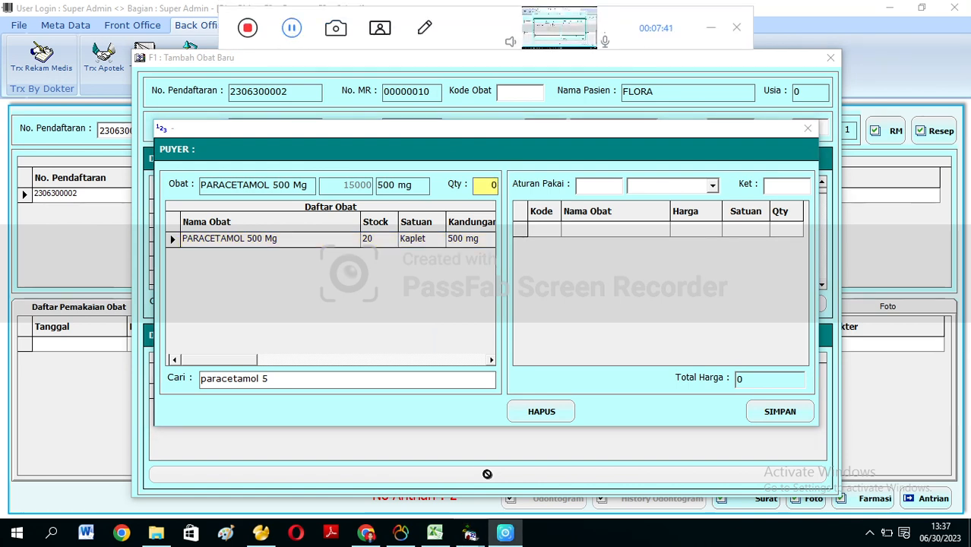
pyautogui.click(487, 474)
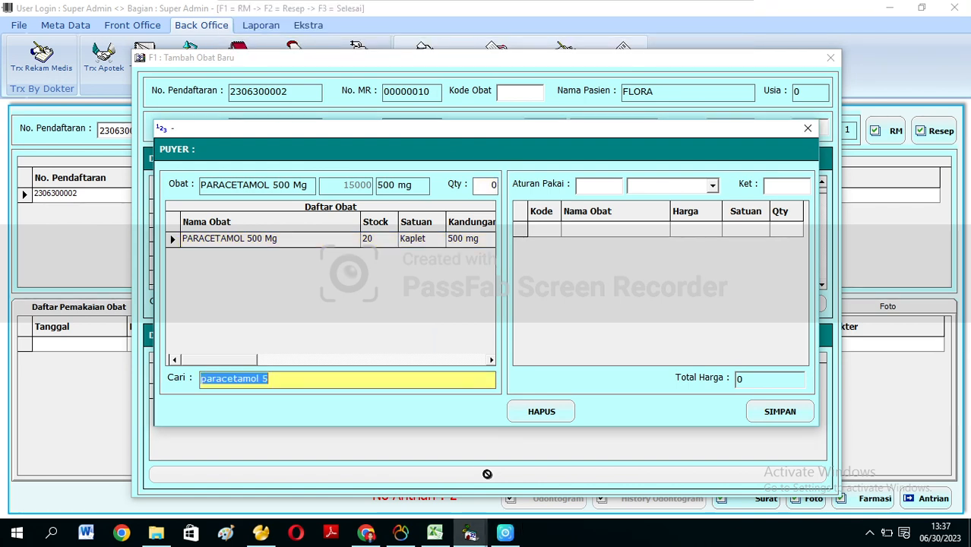
pyautogui.press('Down')
pyautogui.press('Return')
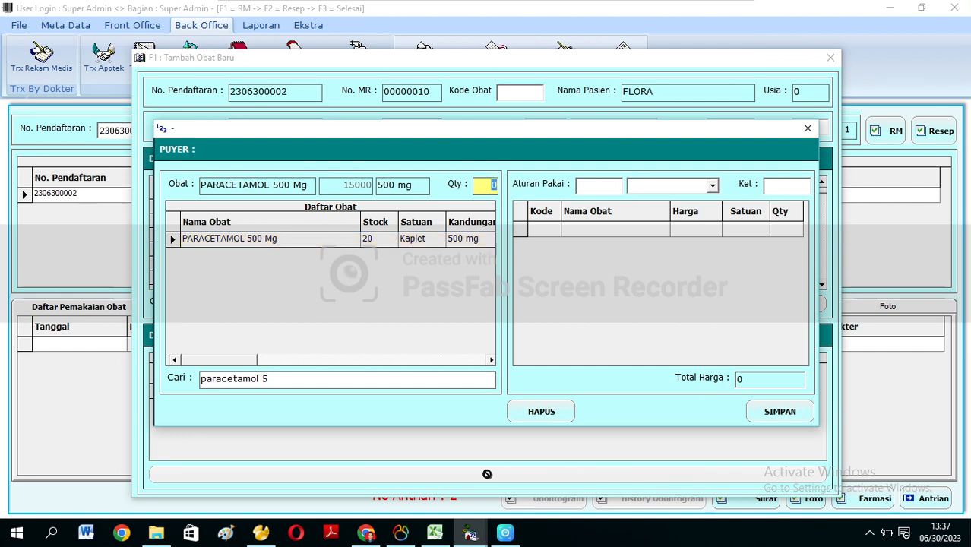
pyautogui.write('150')
pyautogui.press('Return')
# Search for "vitamin" and add Vitamin B Complex to the puyer with a quantity of 0.25
pyautogui.write('vi')
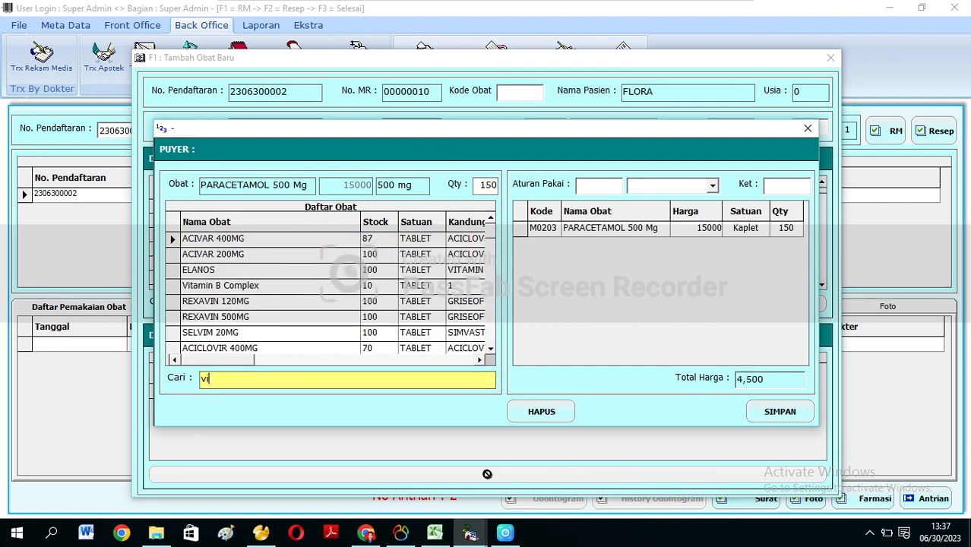
pyautogui.write('tamin')
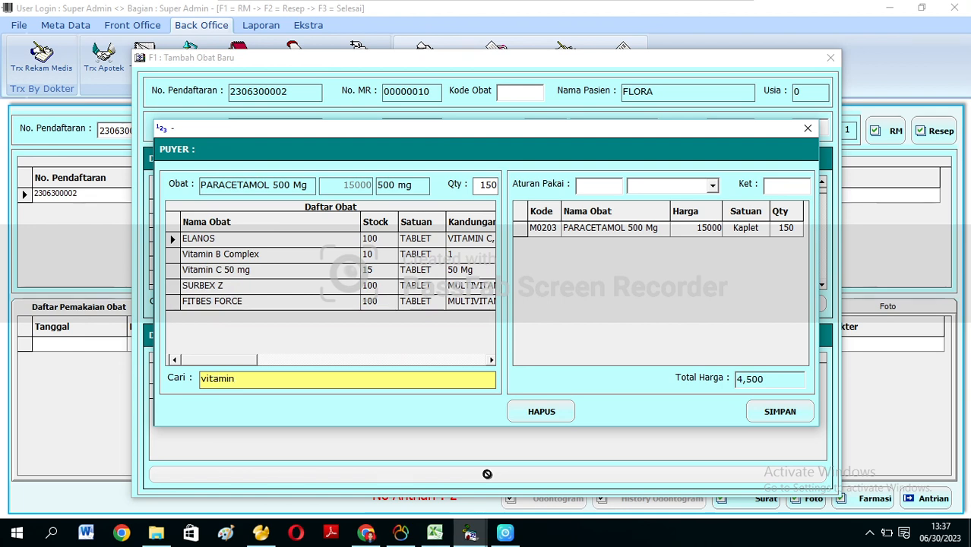
pyautogui.press('Return')
pyautogui.press('Down')
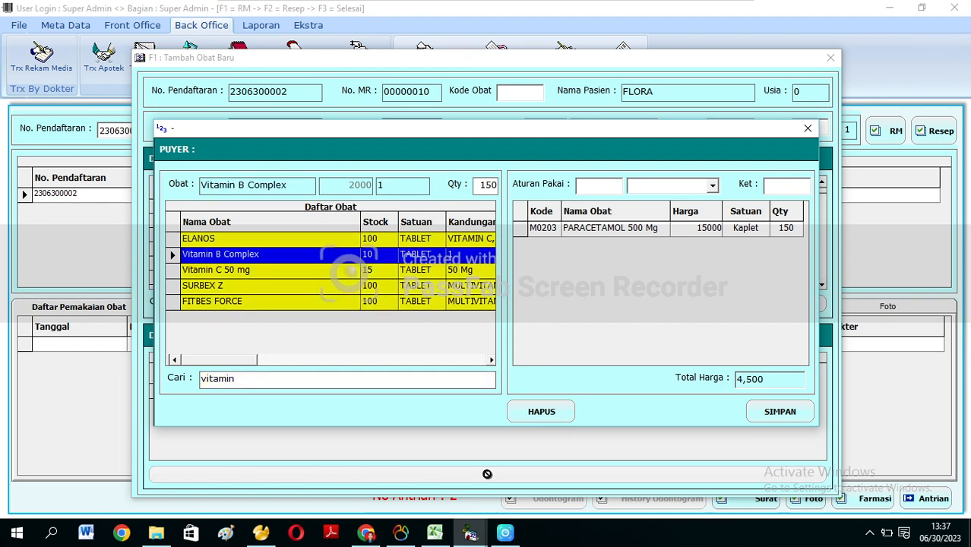
pyautogui.press('Return')
pyautogui.write('0.25')
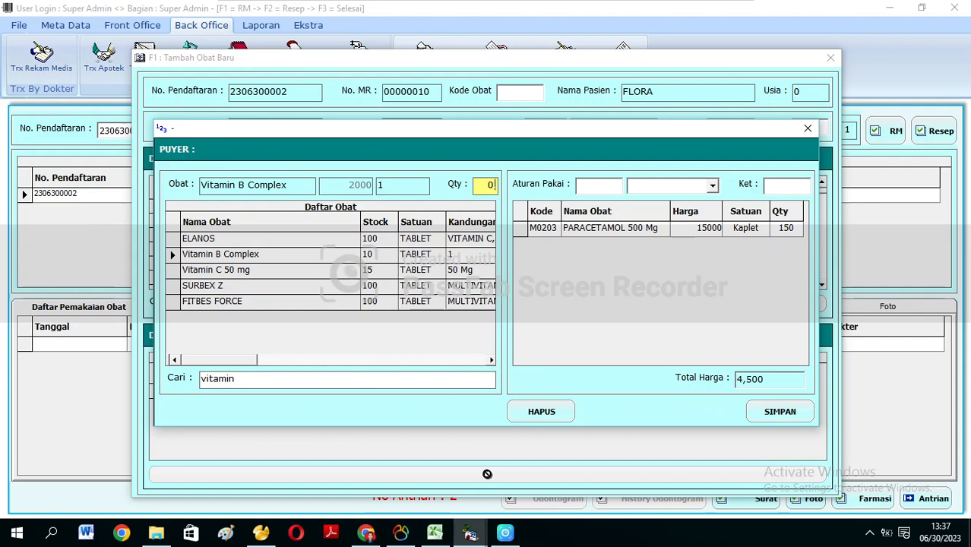
pyautogui.press('Return')
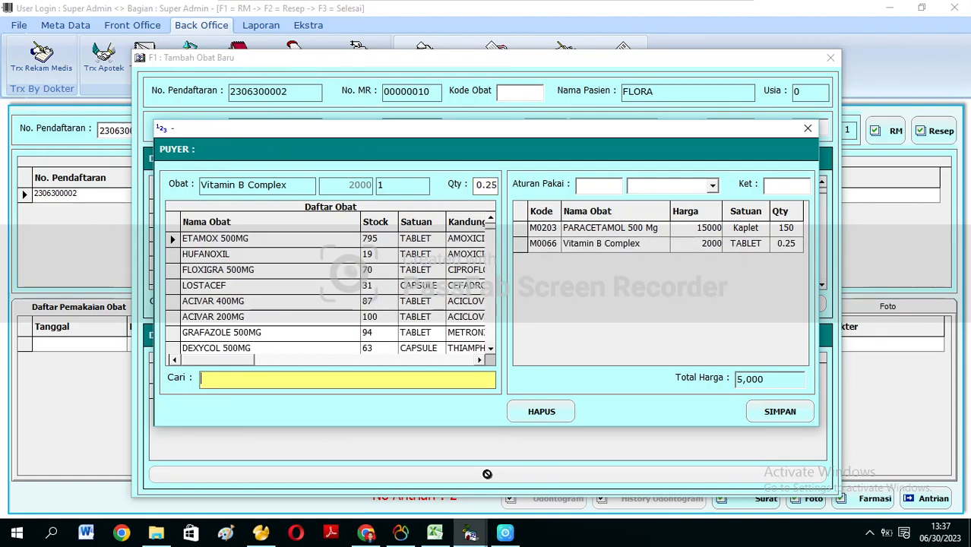
# Search for "vitamin" and add Vitamin C 50 mg to the puyer with a quantity of 25
pyautogui.write('vitamin')
pyautogui.press('Return')
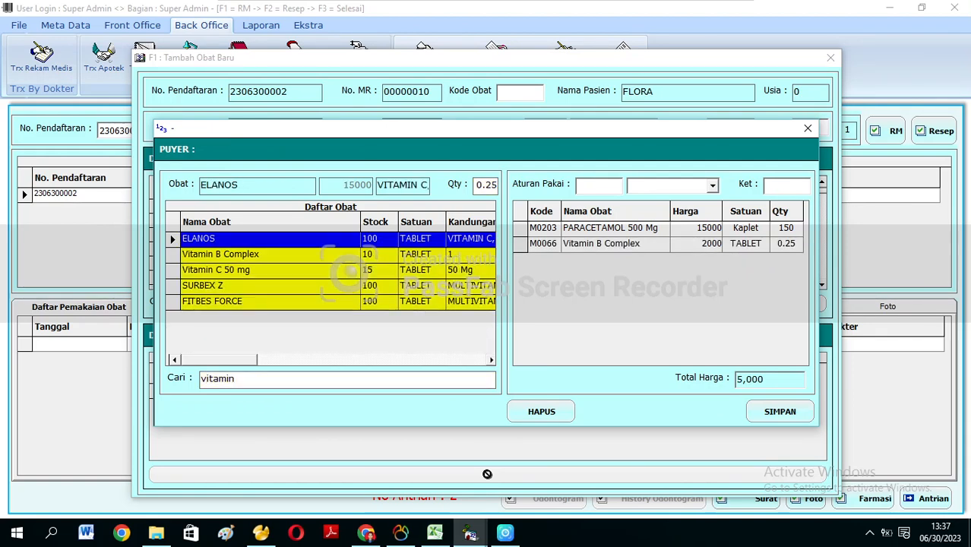
pyautogui.press('Down')
pyautogui.press('Down')
pyautogui.press('Return')
pyautogui.write('25')
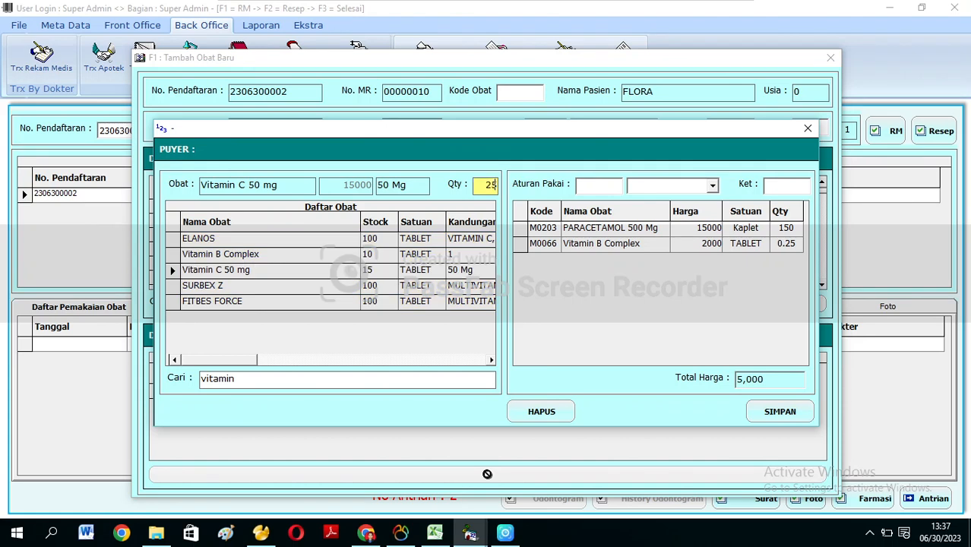
pyautogui.press('Return')
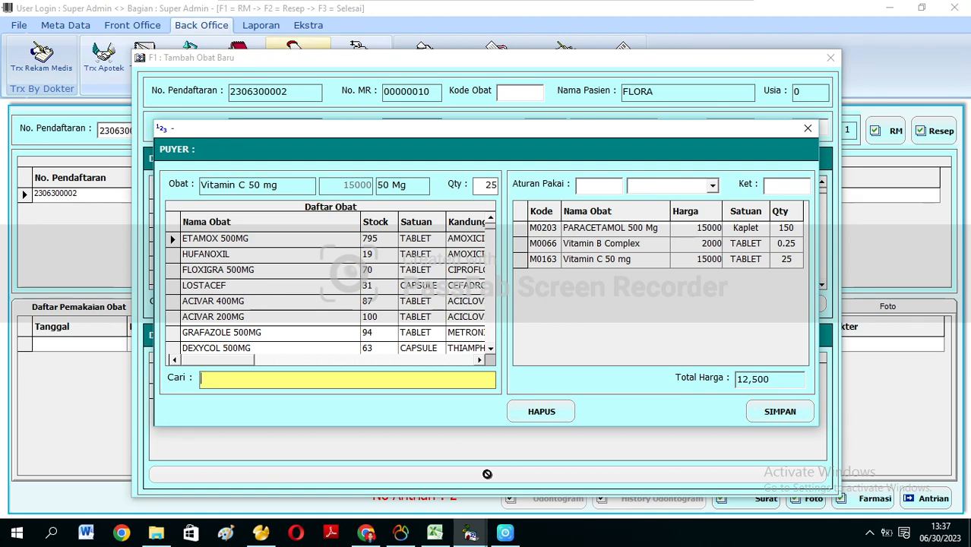
# Save the puyer with usage 3 x 1, Sesudah Makan and note "-", and prescribe it with quantity 10
pyautogui.press('Tab')
pyautogui.write('3')
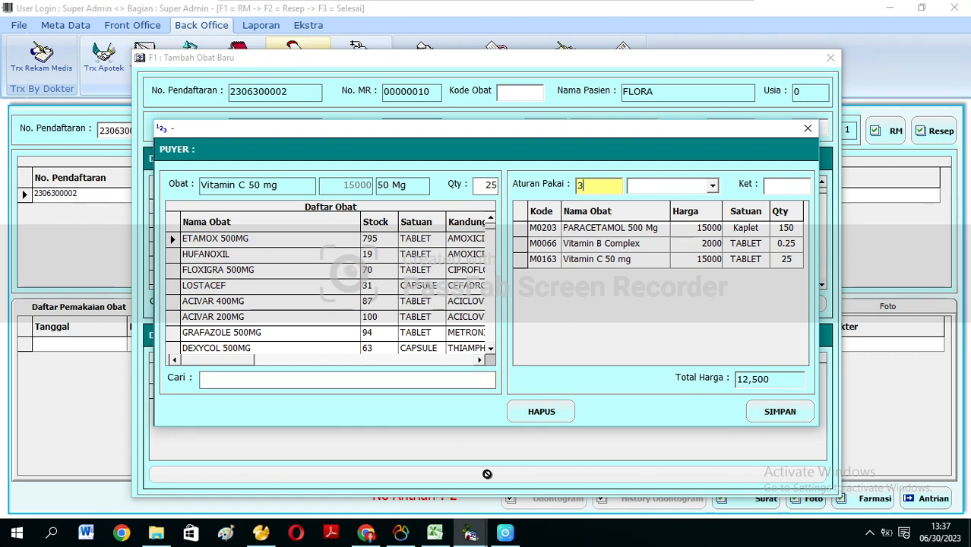
pyautogui.write(' x 1')
pyautogui.press('Tab')
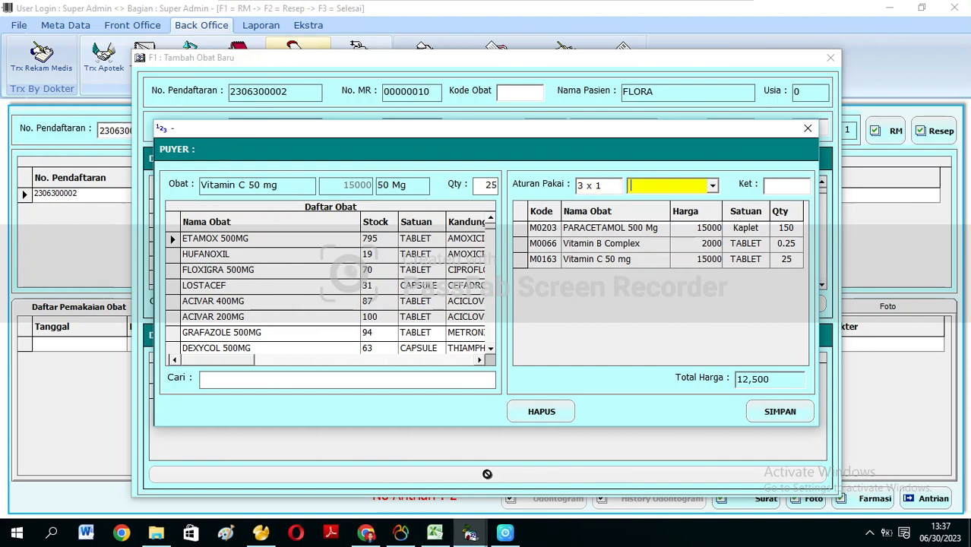
pyautogui.press('Down')
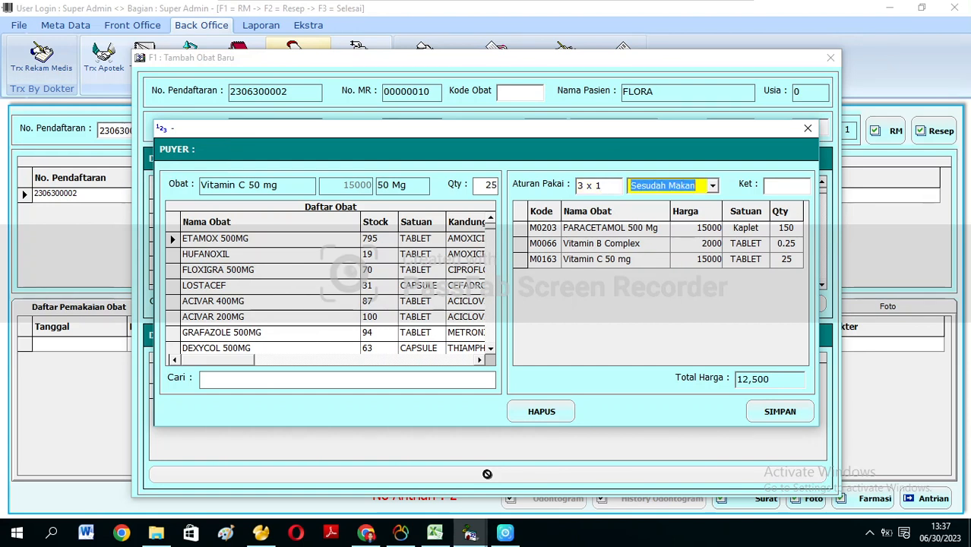
pyautogui.press('Tab')
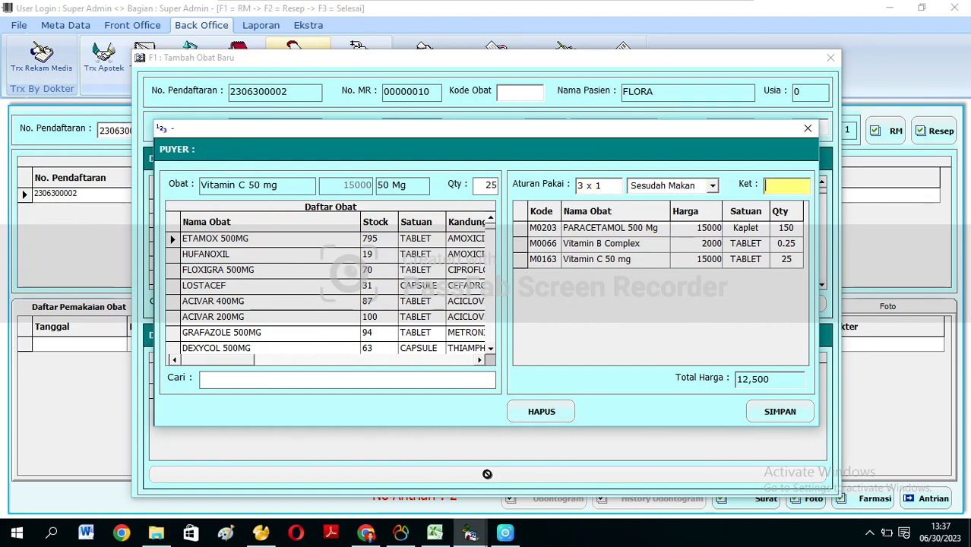
pyautogui.write('-')
pyautogui.press('Tab')
pyautogui.press('Return')
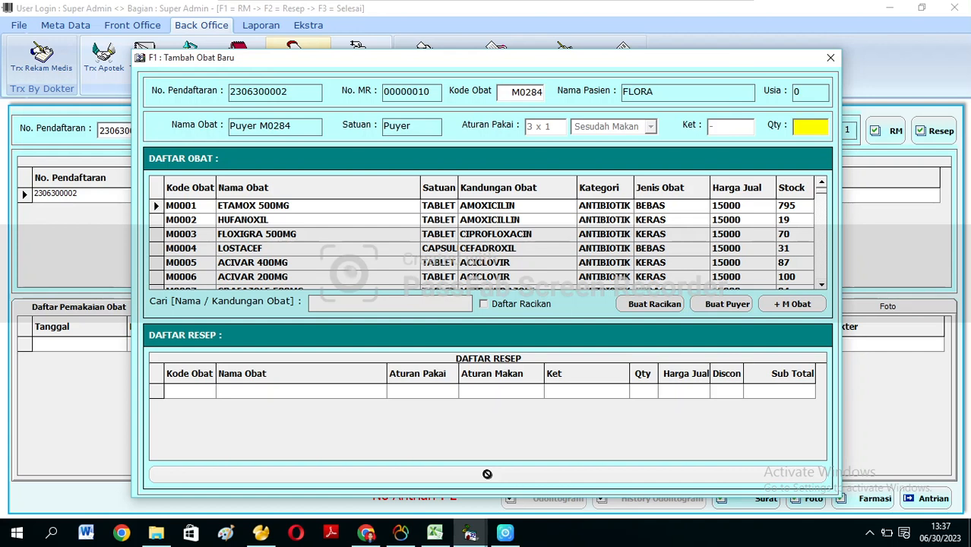
pyautogui.write('10')
pyautogui.press('Return')
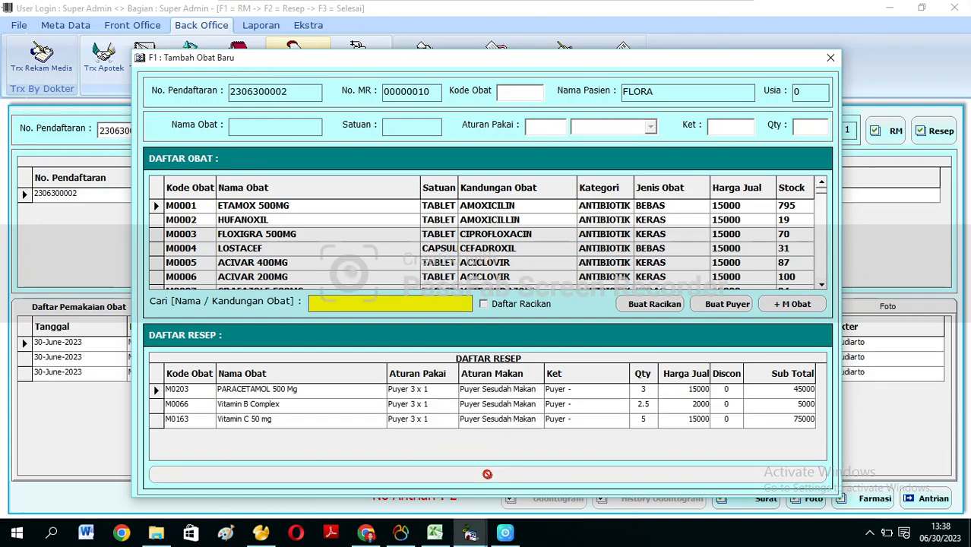
# Compare each compounded drug's quantity and subtotal in the prescription list with the puyer simulation in Excel
pyautogui.press('Escape')
pyautogui.click(486, 389)
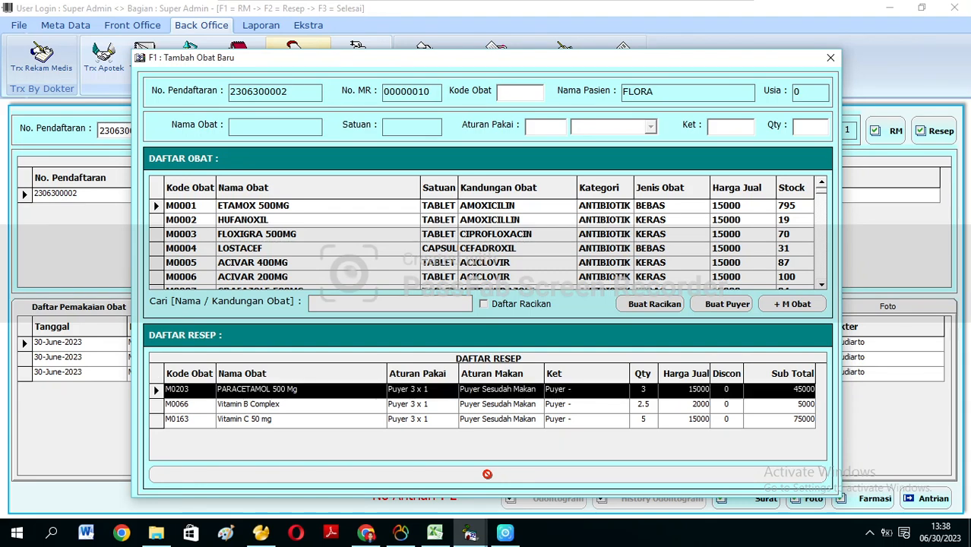
pyautogui.click(487, 405)
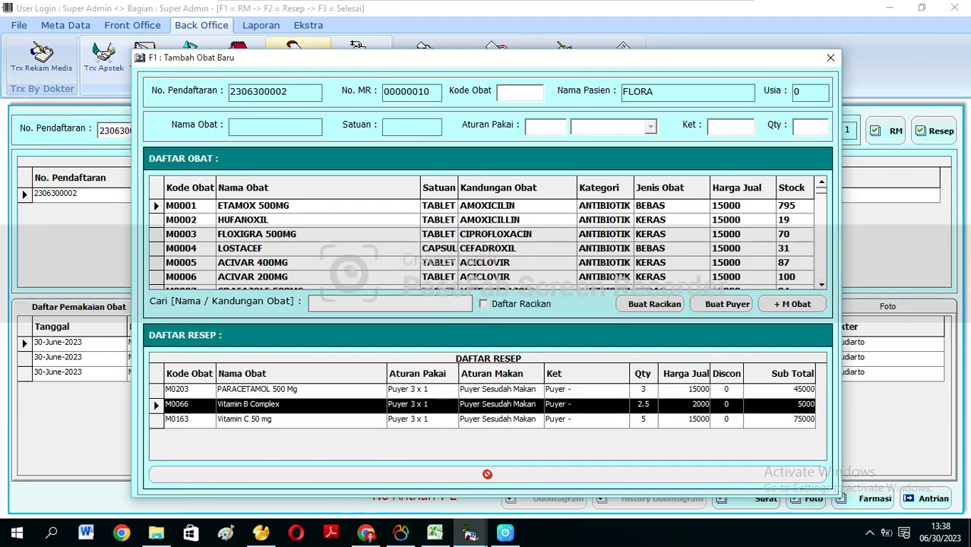
pyautogui.press('Down')
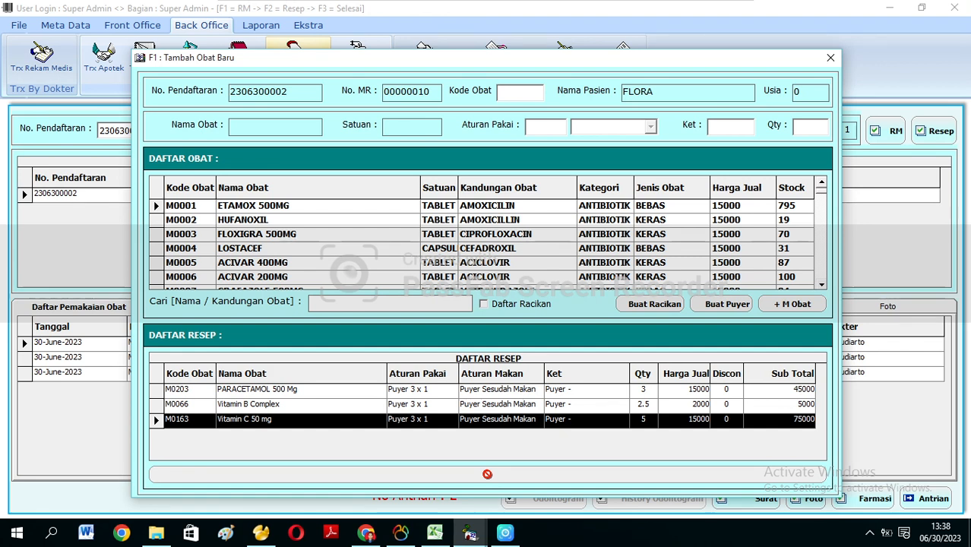
pyautogui.moveTo(335, 5)
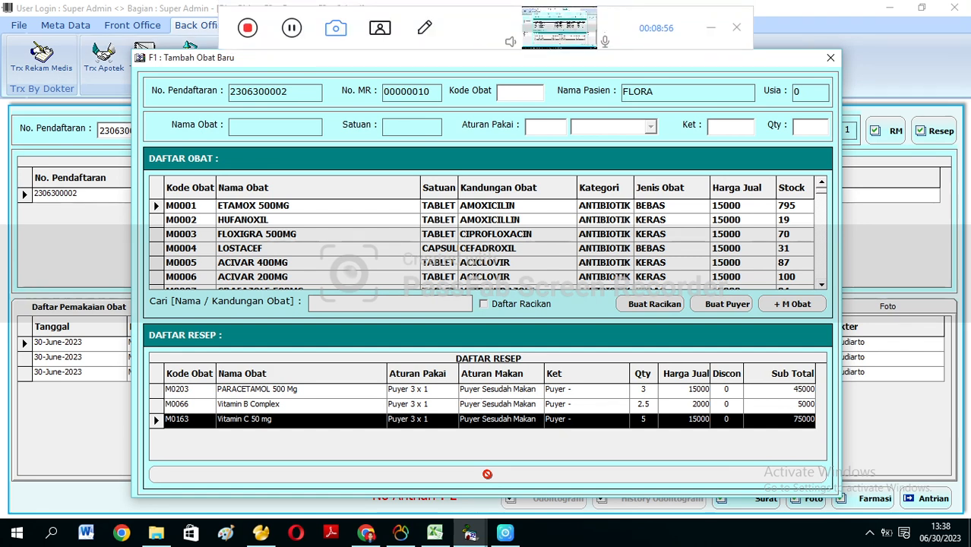
pyautogui.click(292, 28)
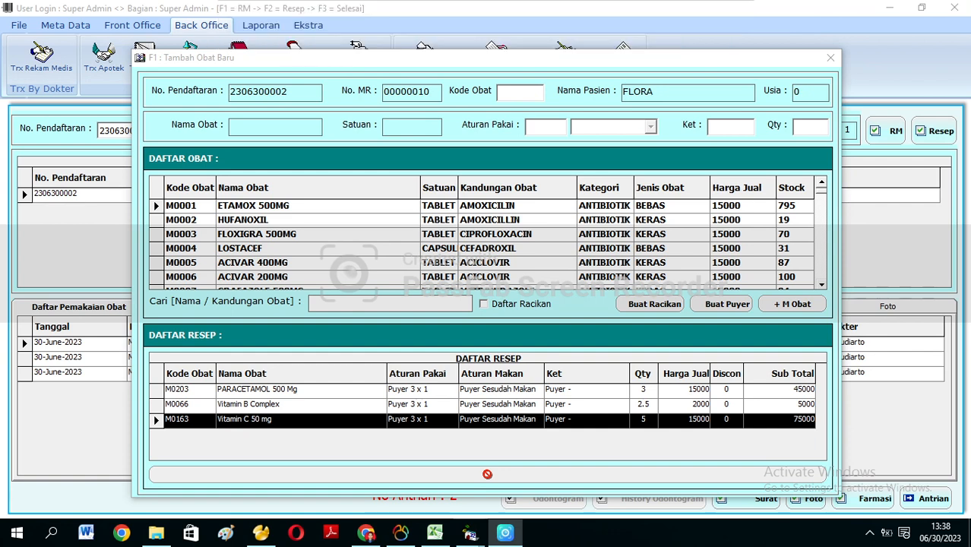
pyautogui.click(435, 533)
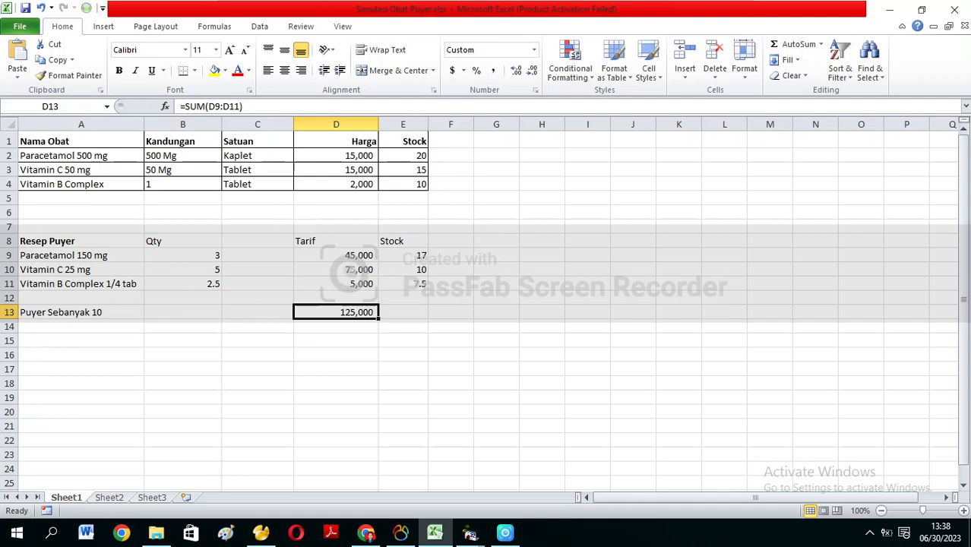
pyautogui.click(470, 533)
pyautogui.click(487, 474)
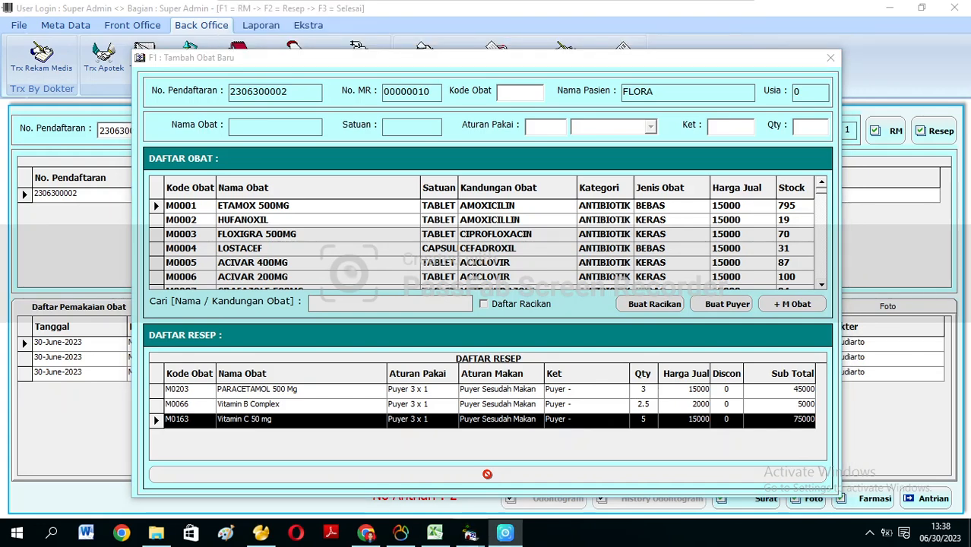
pyautogui.press('Down')
pyautogui.press('Down')
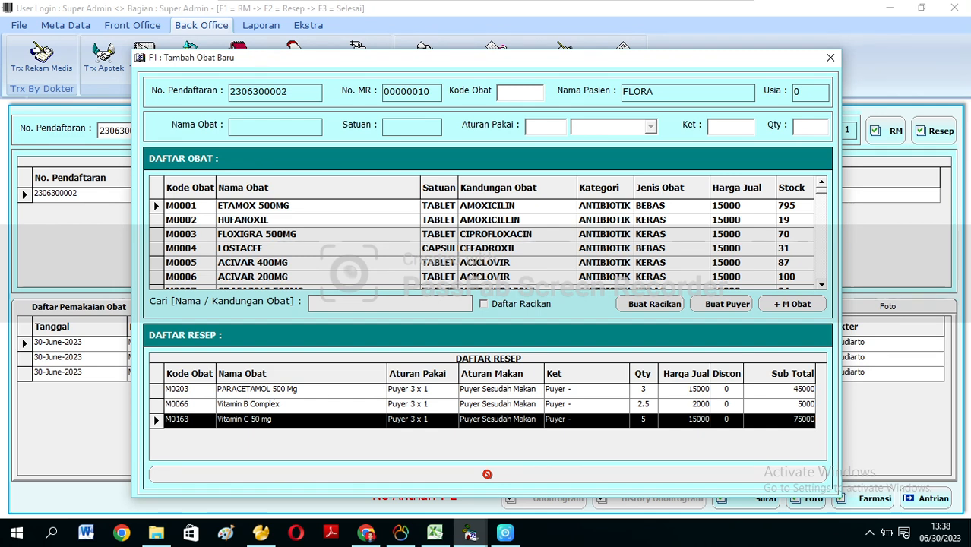
# Close the prescription form, open the outpatient pharmacy transaction (Trx Rajal), and load the patient's registration
pyautogui.press('Escape')
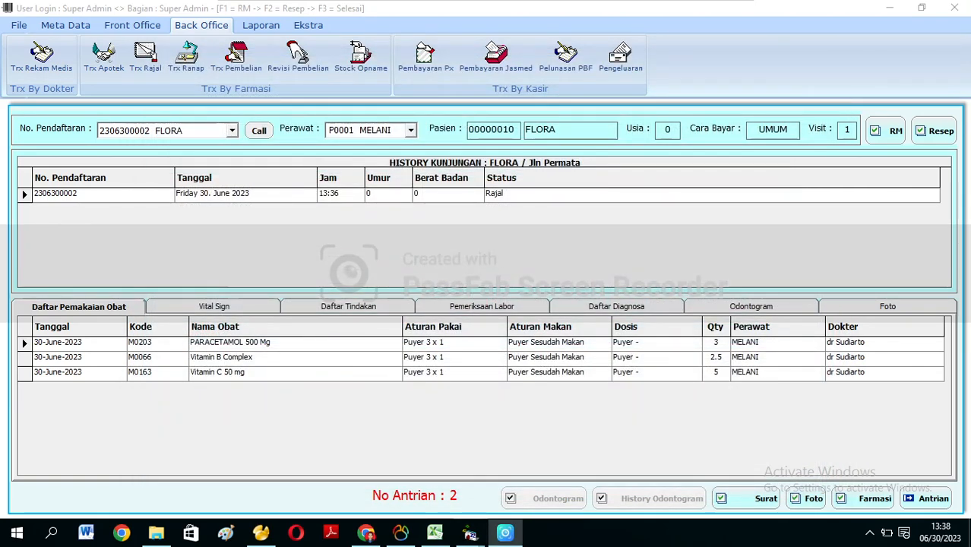
pyautogui.click(145, 57)
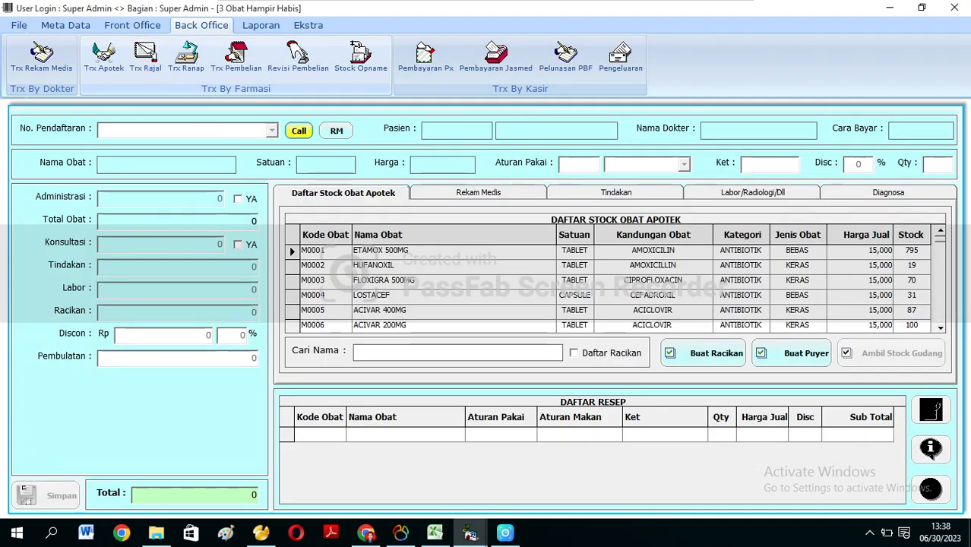
pyautogui.click(272, 131)
pyautogui.press('Return')
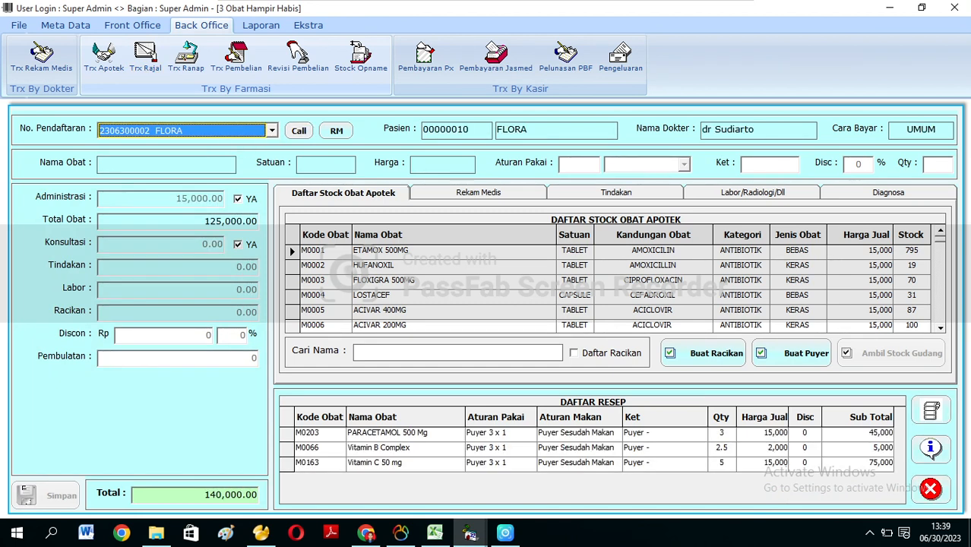
# Review the three drugs in the prescription list and the detail of each drug's content per puyer
pyautogui.click(387, 433)
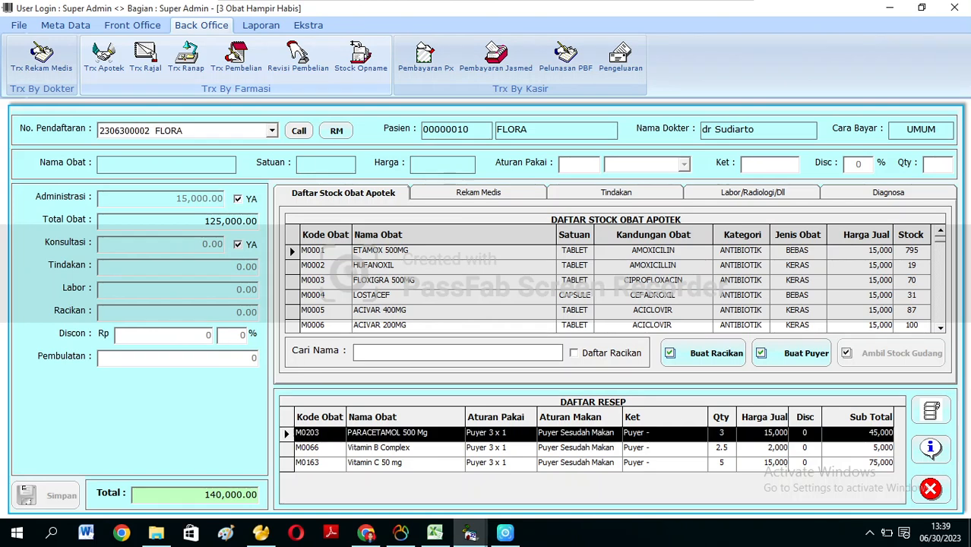
pyautogui.click(387, 448)
pyautogui.click(388, 462)
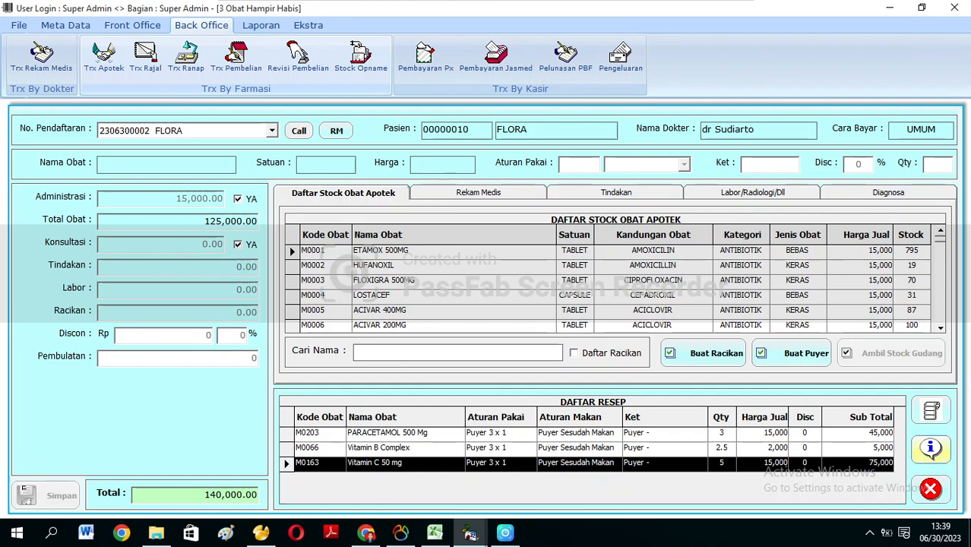
pyautogui.click(931, 447)
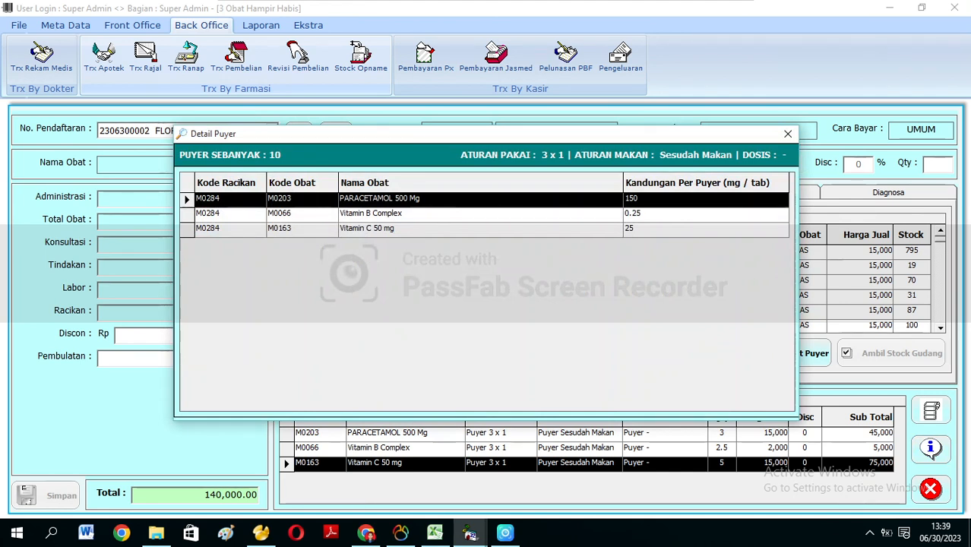
pyautogui.click(481, 214)
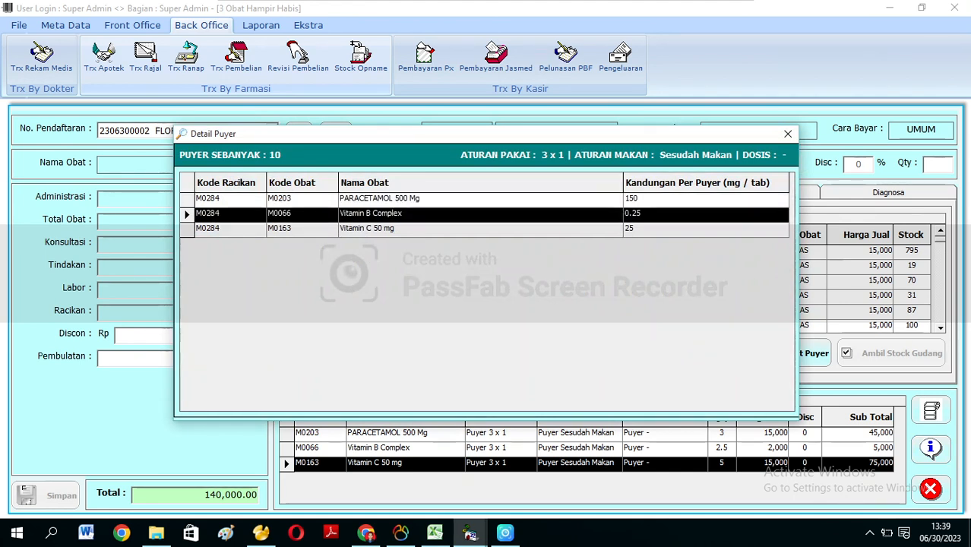
pyautogui.click(481, 229)
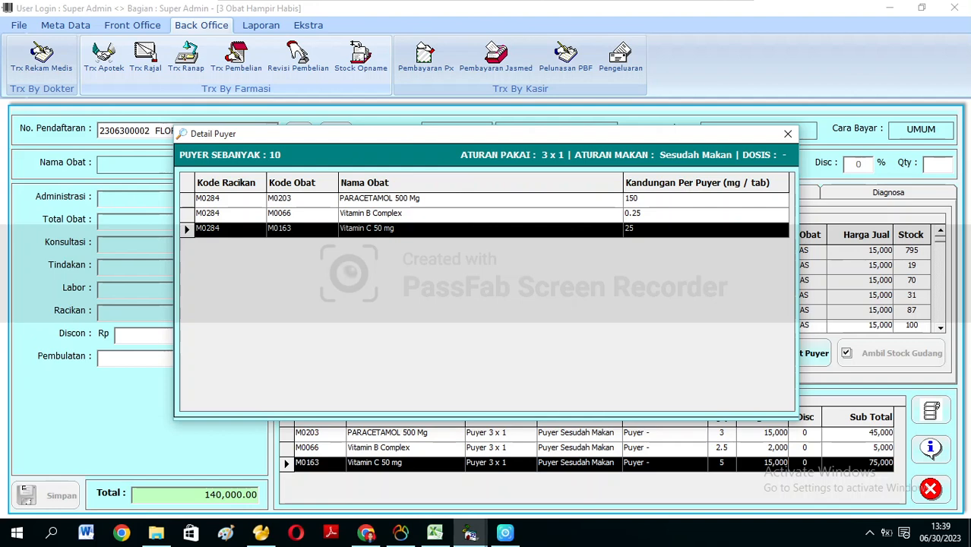
pyautogui.click(789, 133)
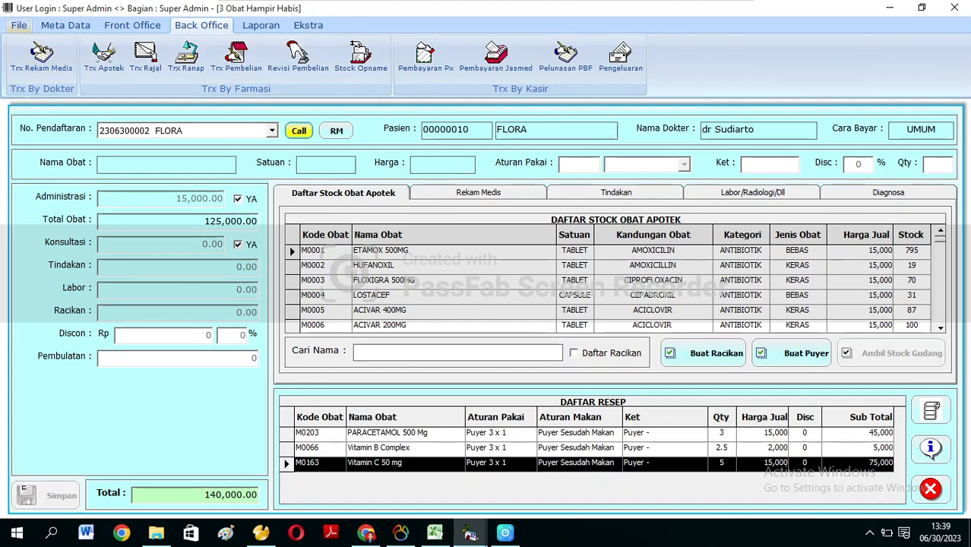
pyautogui.click(19, 25)
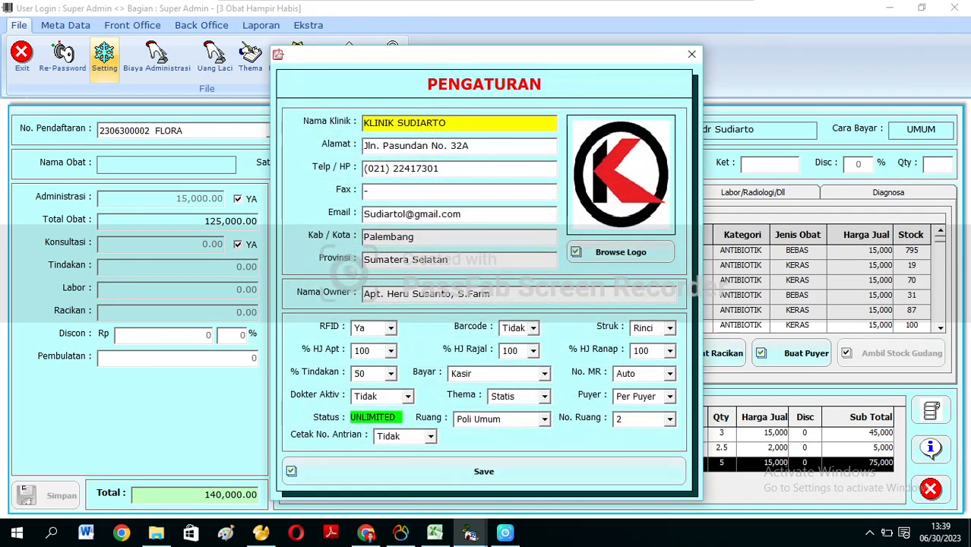
pyautogui.click(669, 396)
pyautogui.click(640, 422)
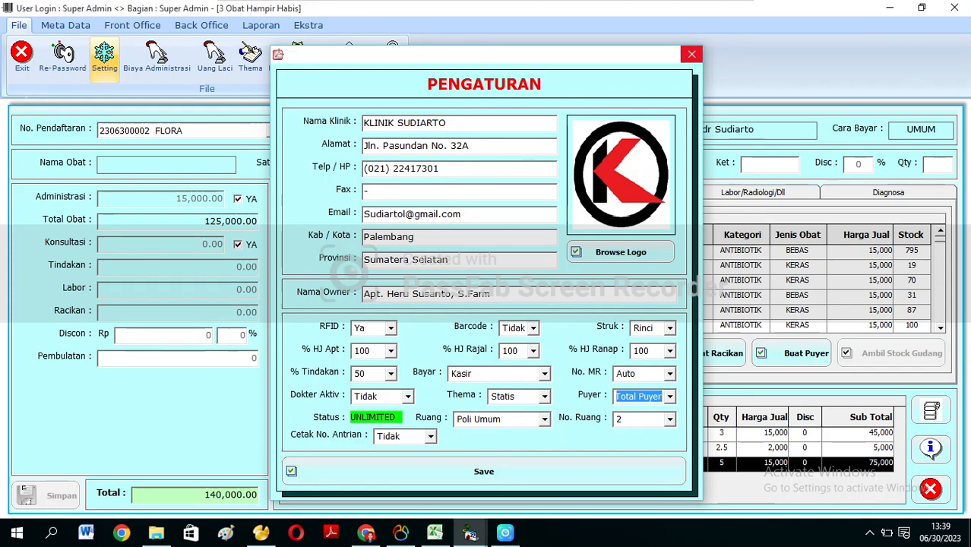
pyautogui.click(692, 54)
# Check the puyer drug quantities and their formulas in the Excel simulation, and return to the clinic application
pyautogui.click(434, 533)
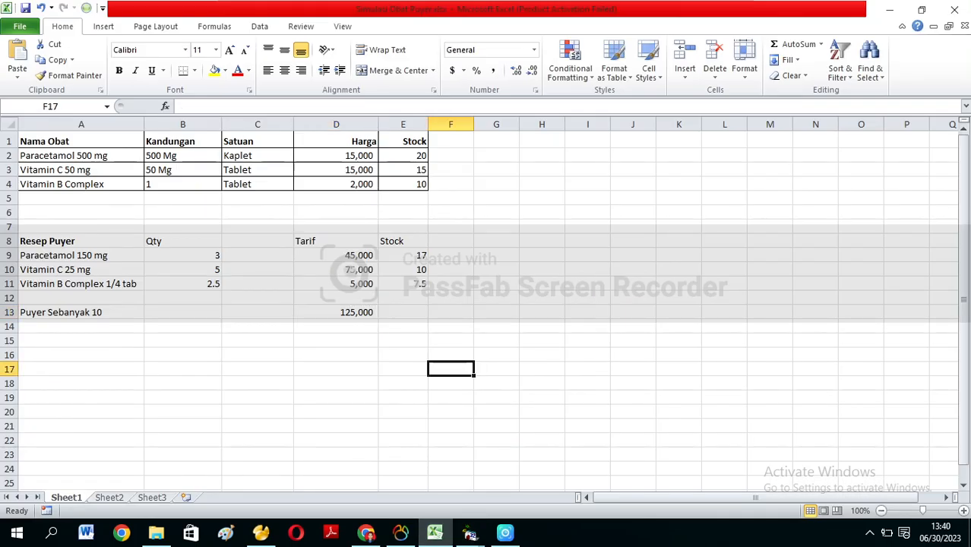
pyautogui.click(81, 255)
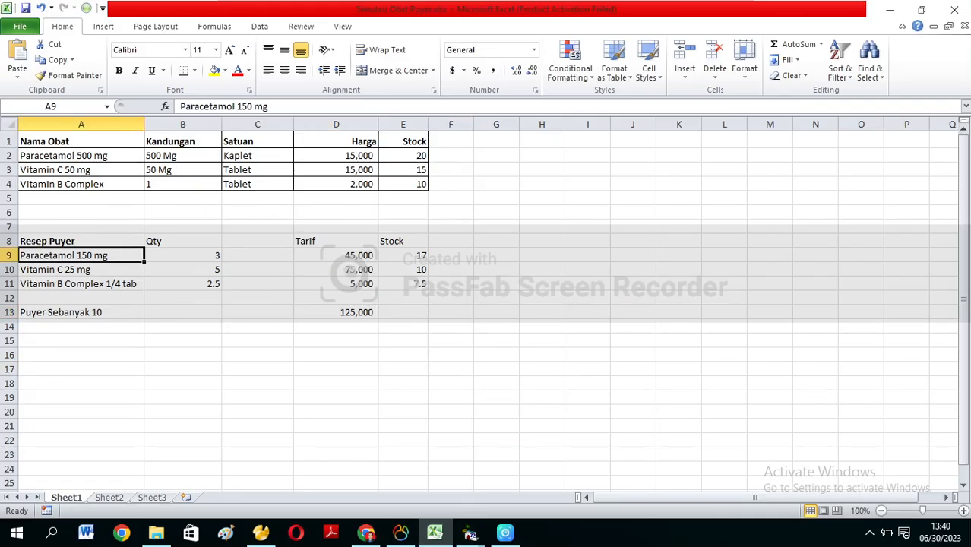
pyautogui.press('Right')
pyautogui.press('Down')
pyautogui.press('Down')
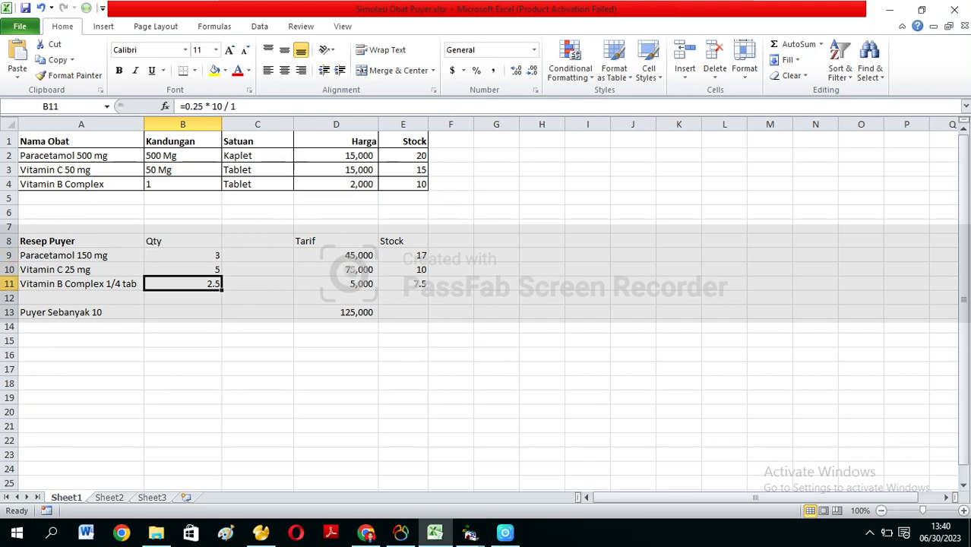
pyautogui.click(469, 533)
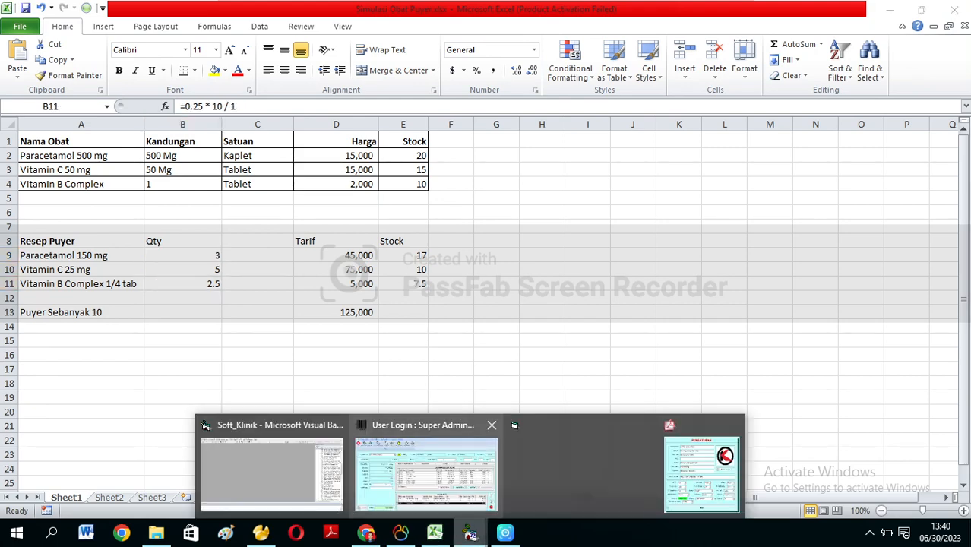
pyautogui.click(426, 465)
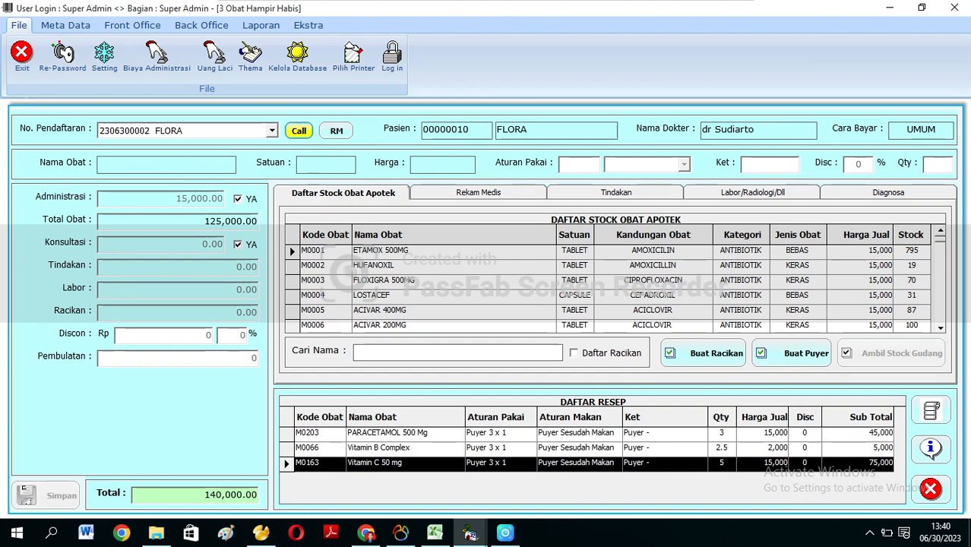
# Set the clinic's Puyer calculation setting to Total Puyer, save it, and reopen the settings to verify the choice
pyautogui.click(104, 55)
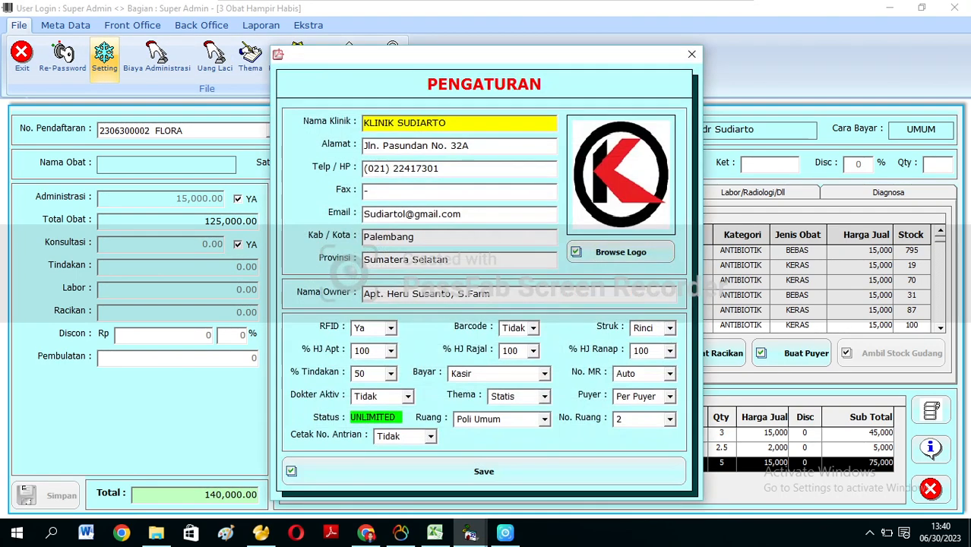
pyautogui.click(669, 396)
pyautogui.click(639, 422)
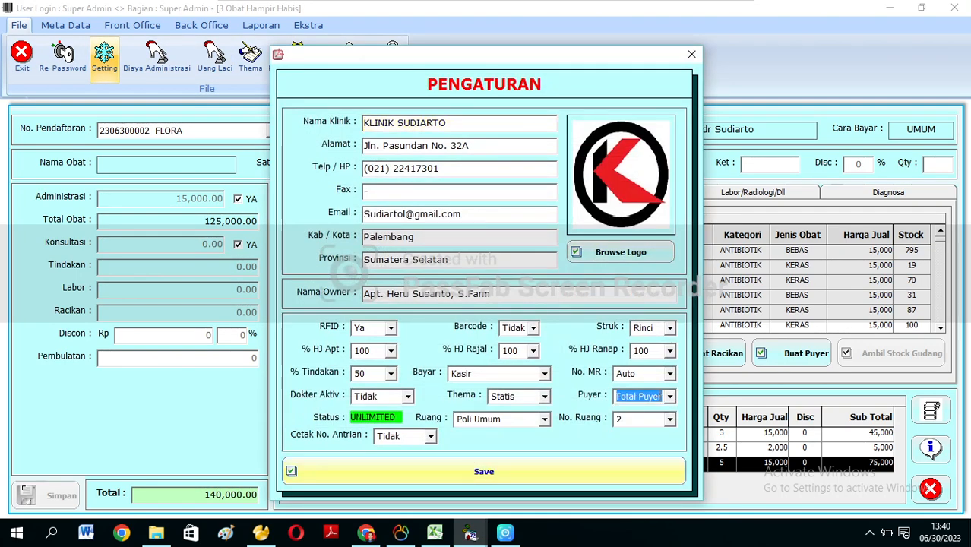
pyautogui.click(484, 471)
pyautogui.click(565, 315)
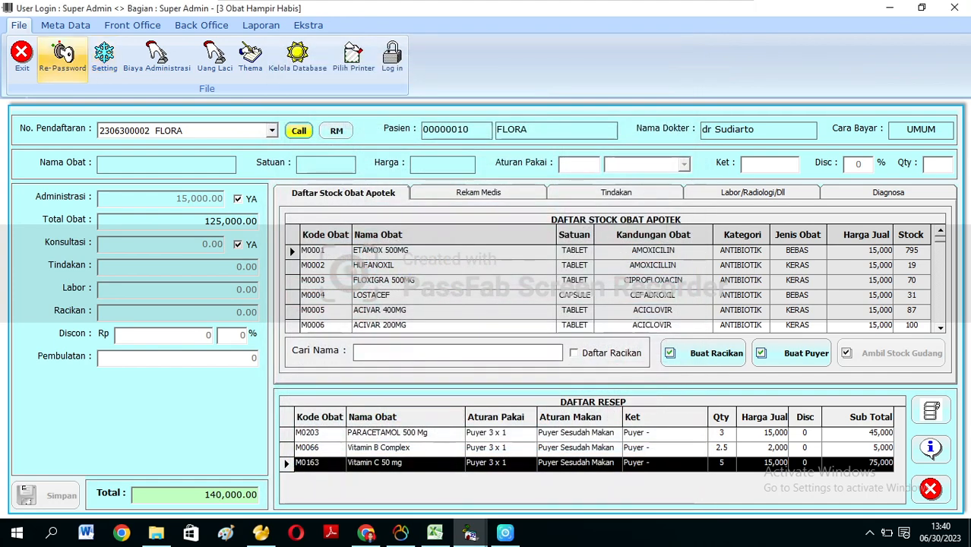
pyautogui.click(104, 55)
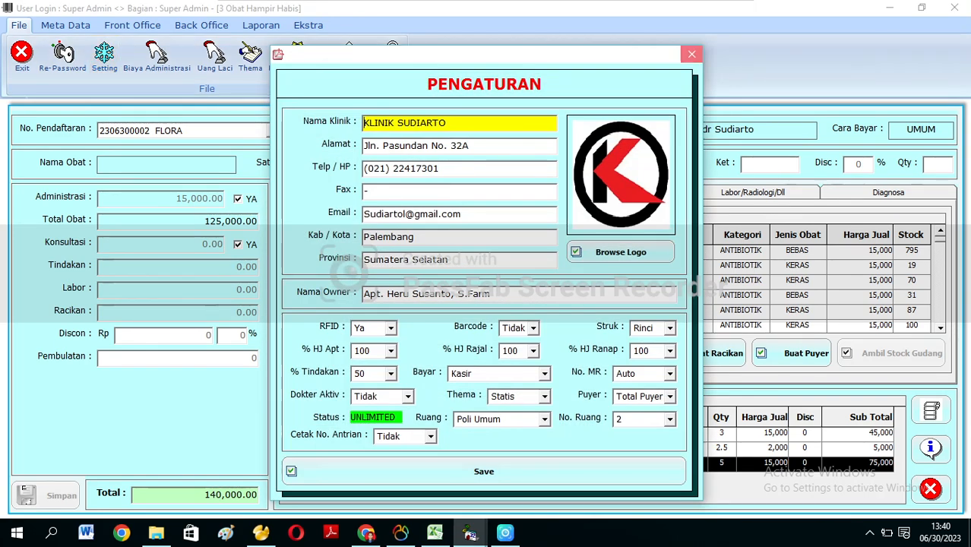
pyautogui.click(691, 54)
# Find another existing patient by name in patient registration and save a UMUM registration with a doctor and nurse assigned
pyautogui.click(132, 26)
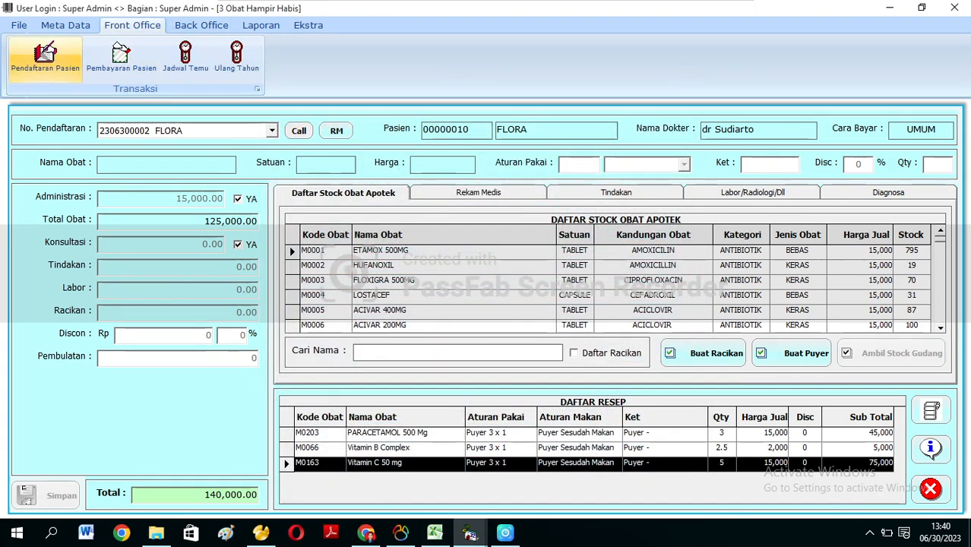
pyautogui.click(45, 57)
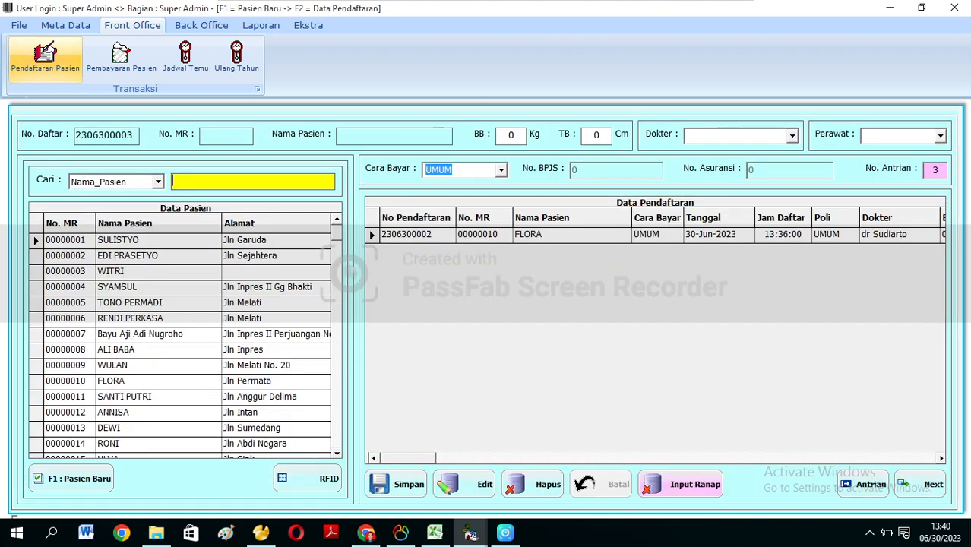
pyautogui.write('RONI')
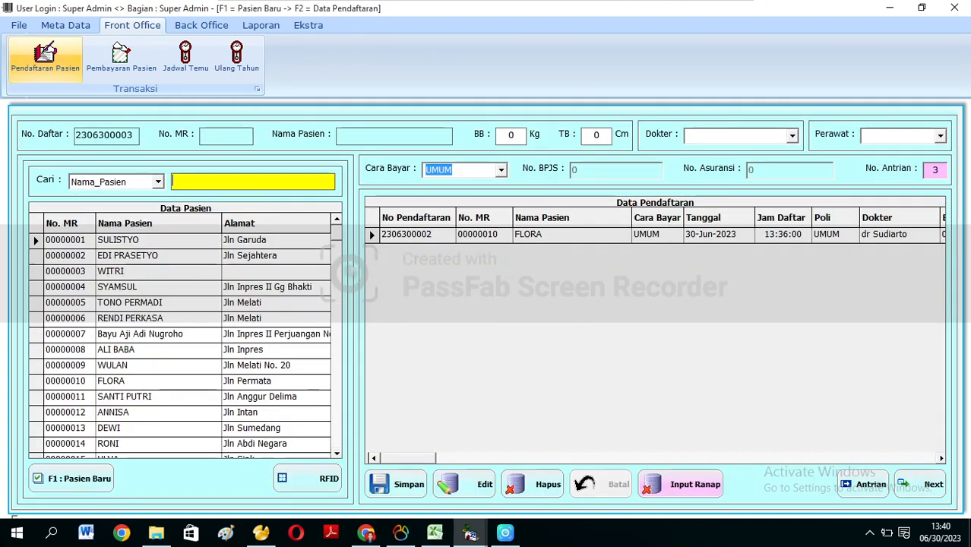
pyautogui.press('Return')
pyautogui.press('Return')
pyautogui.press('Return')
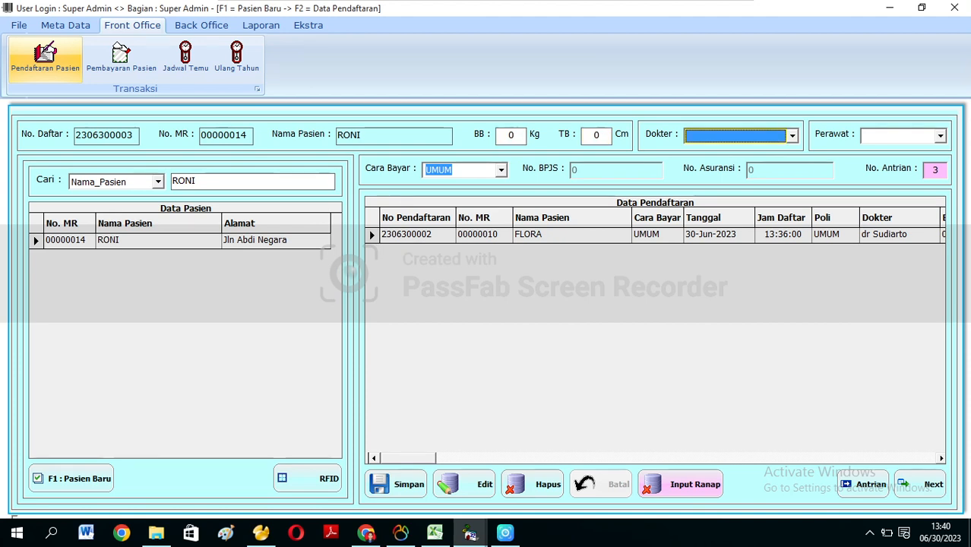
pyautogui.press('Down')
pyautogui.press('Return')
pyautogui.press('Down')
pyautogui.press('Return')
pyautogui.press('Return')
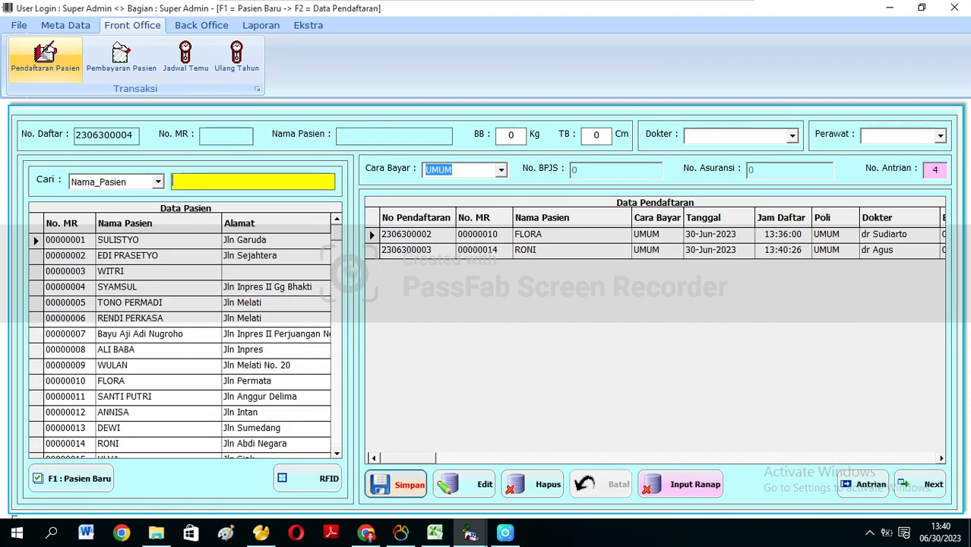
# Load the newly registered patient in the medical record transaction (Trx Rekam Medis) and open, then close, the medical record entry form
pyautogui.click(201, 25)
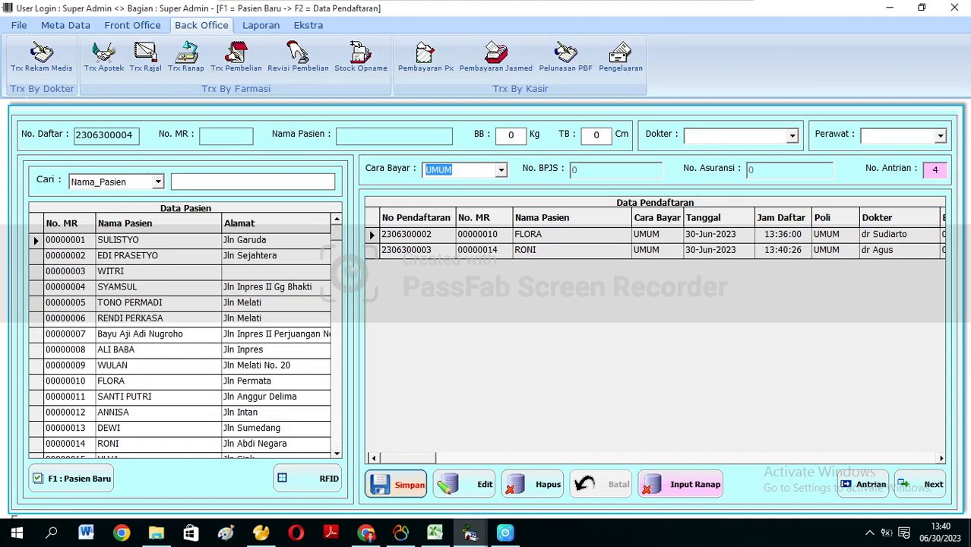
pyautogui.click(41, 57)
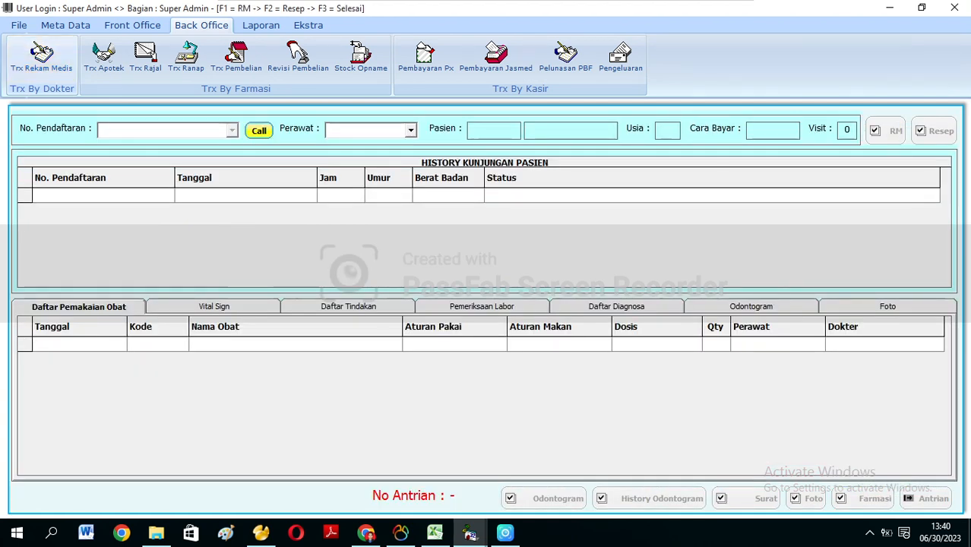
pyautogui.click(232, 131)
pyautogui.click(169, 157)
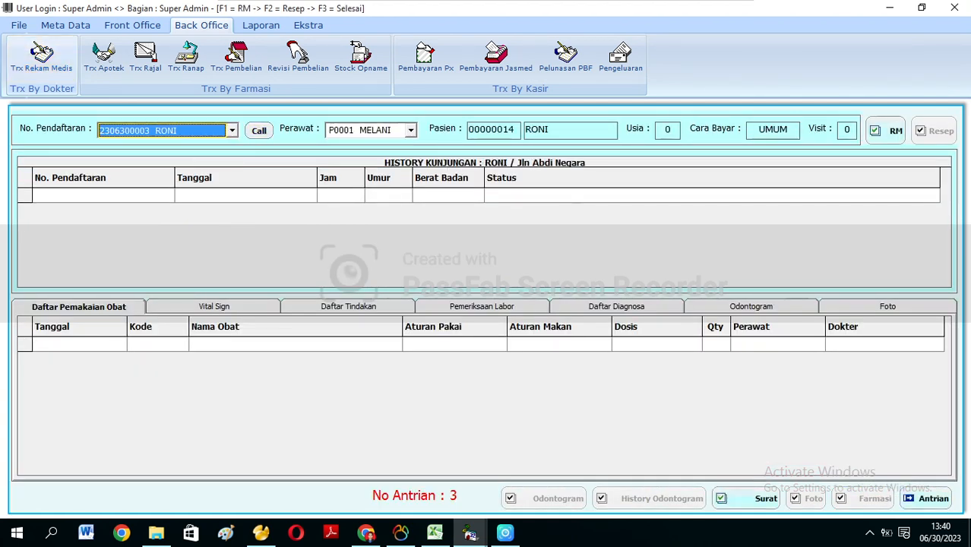
pyautogui.click(886, 130)
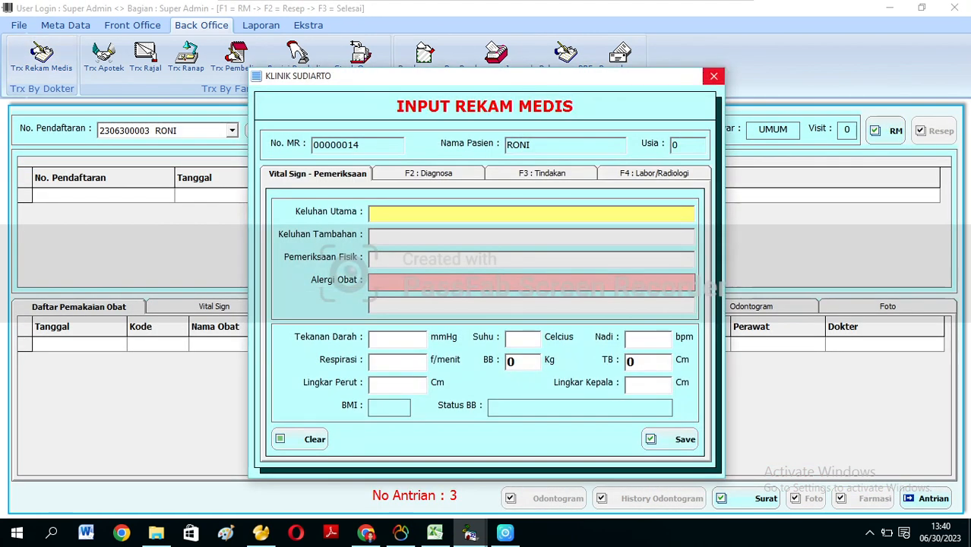
pyautogui.click(714, 76)
# Start a new puyer in the patient's prescription, search for "paracetamol", and select PARACETAMOL 500 Mg for quantity entry
pyautogui.click(935, 131)
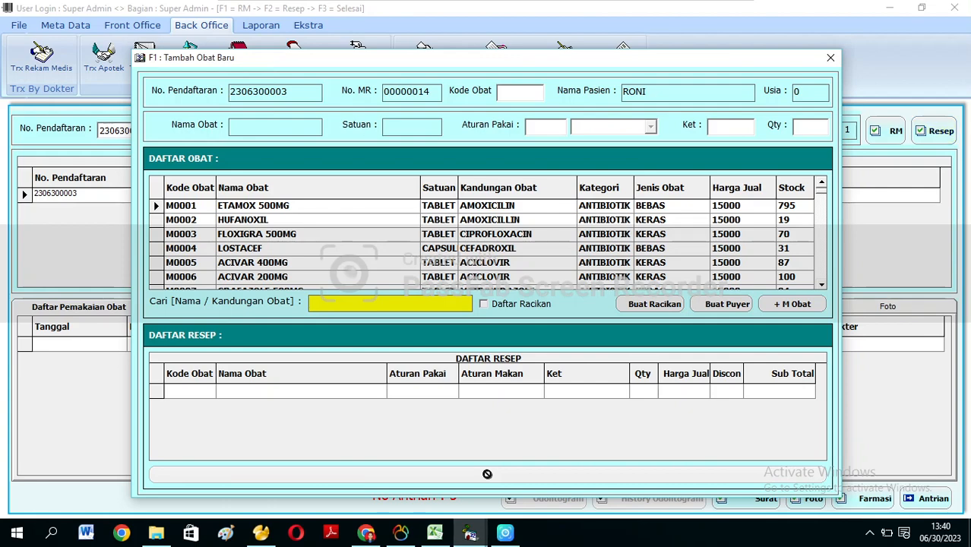
pyautogui.press('F3')
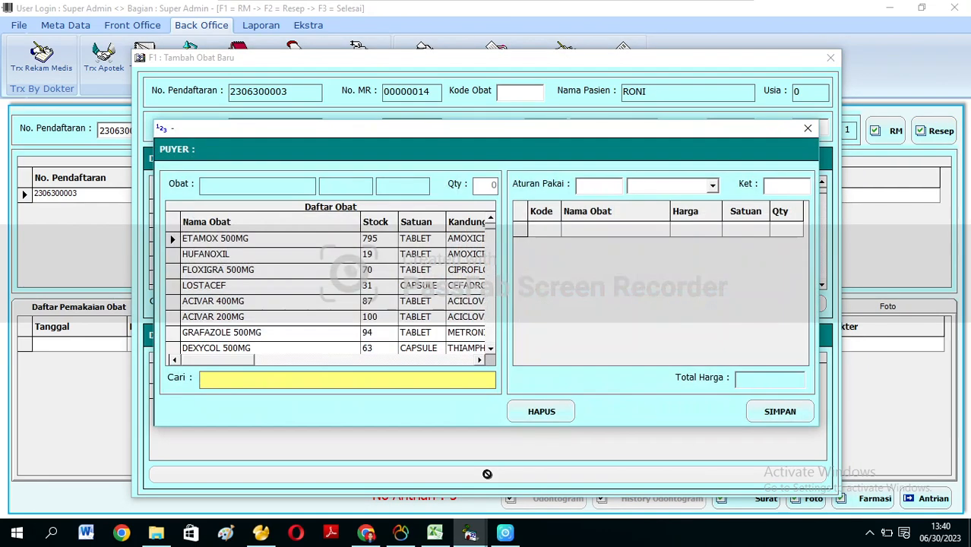
pyautogui.write('parac')
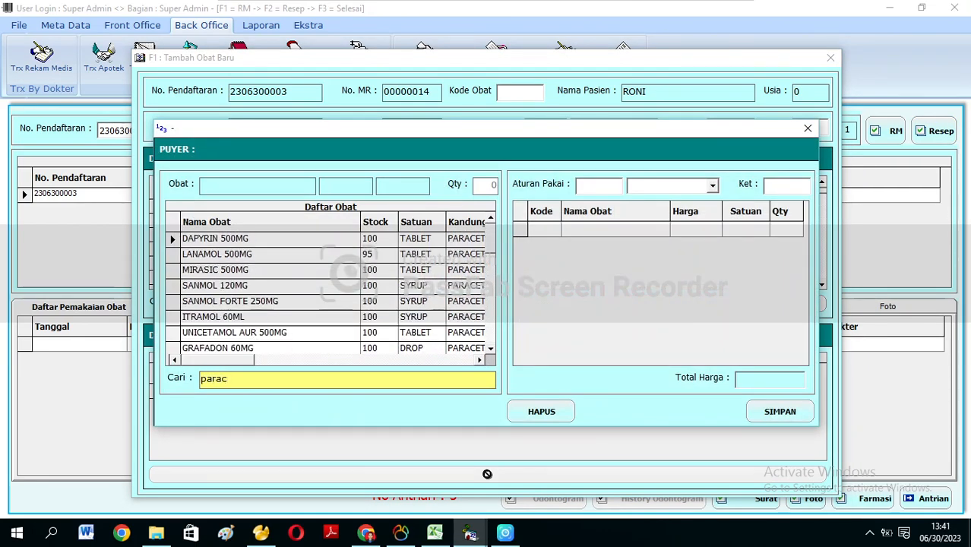
pyautogui.write('etamol500')
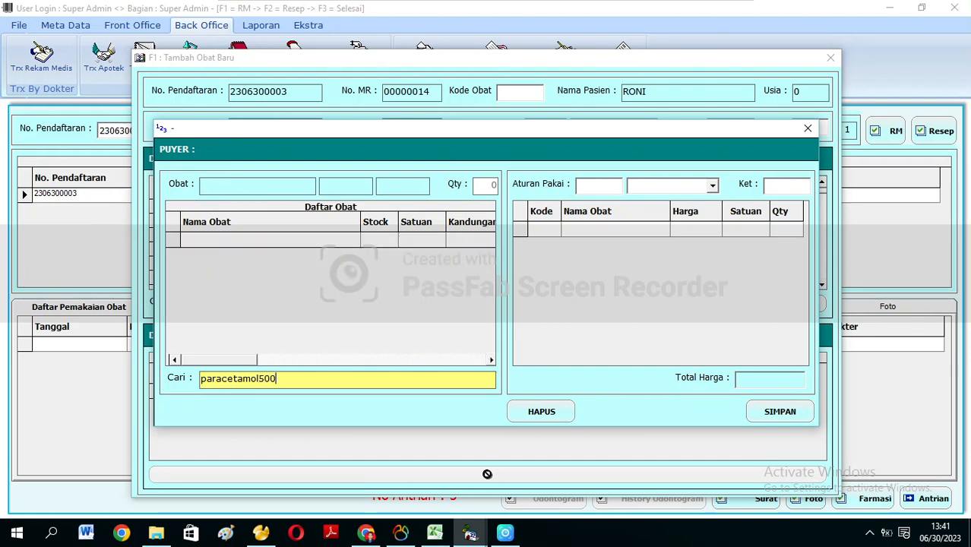
pyautogui.press('BackSpace')
pyautogui.press('BackSpace')
pyautogui.press('BackSpace')
pyautogui.press('Return')
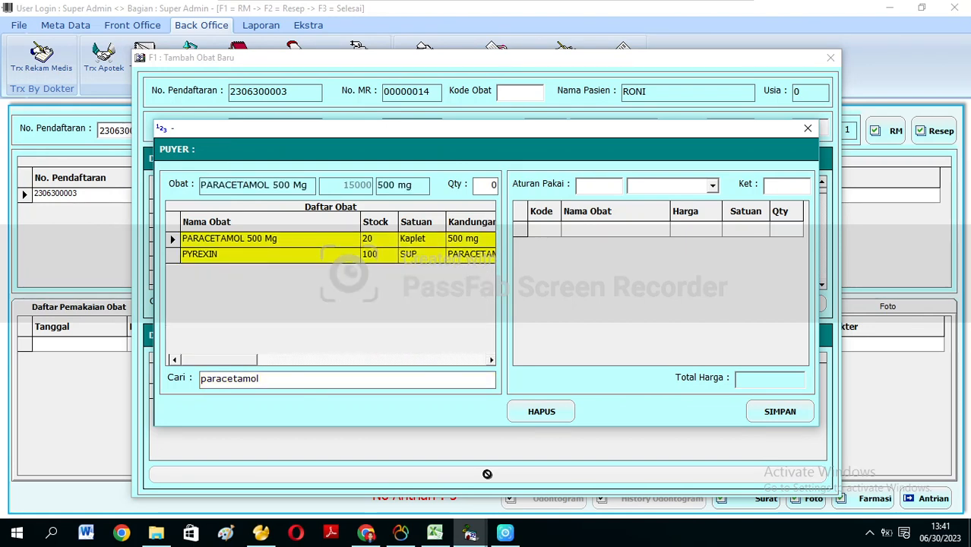
pyautogui.press('Return')
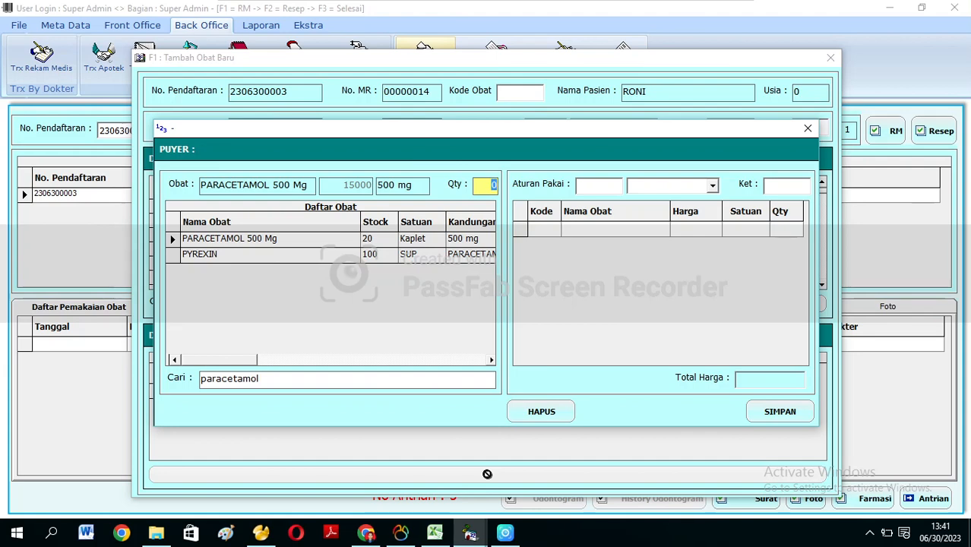
# Compare the quantity formulas for Paracetamol, Vitamin C and Vitamin B Complex in cells B9 to B11 of the Excel simulation
pyautogui.click(434, 533)
pyautogui.click(182, 255)
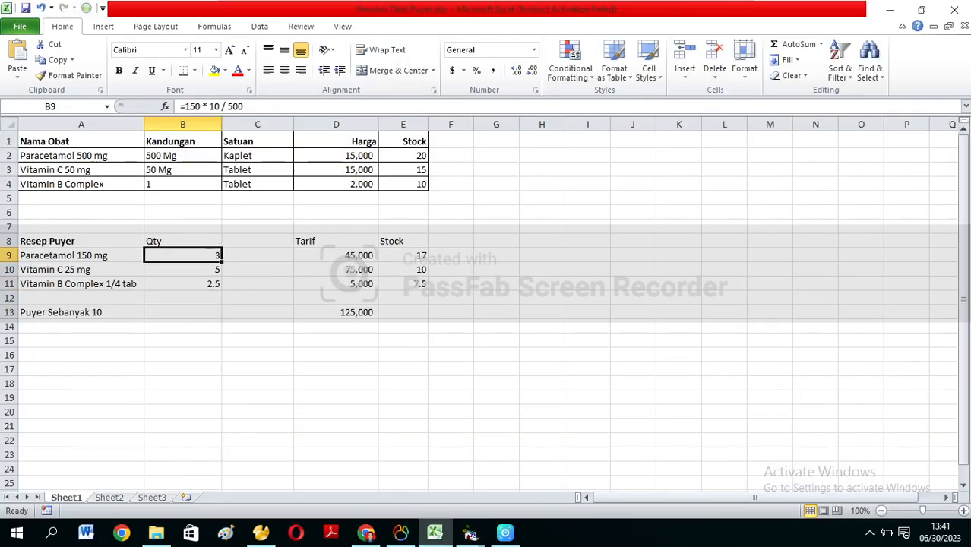
pyautogui.click(182, 270)
pyautogui.click(183, 255)
pyautogui.click(182, 270)
pyautogui.click(182, 283)
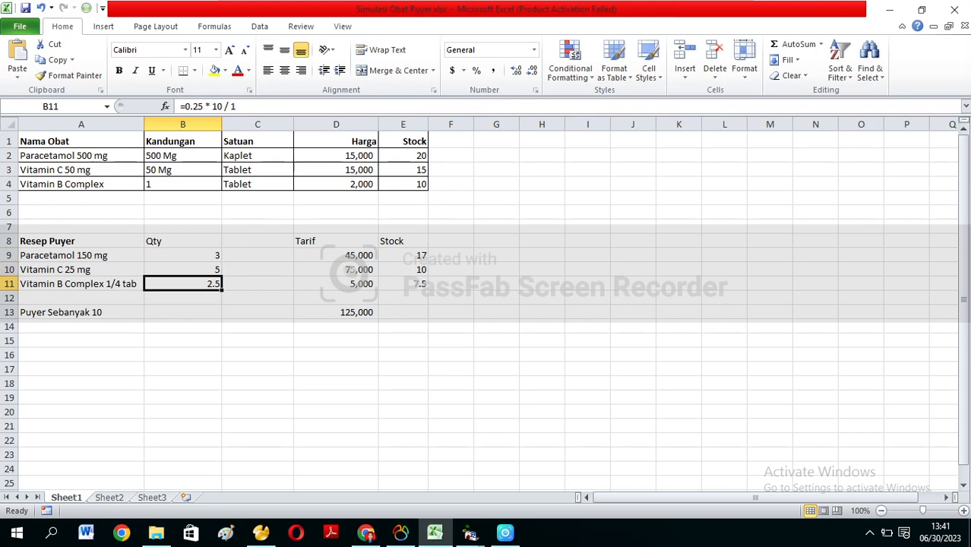
pyautogui.click(470, 534)
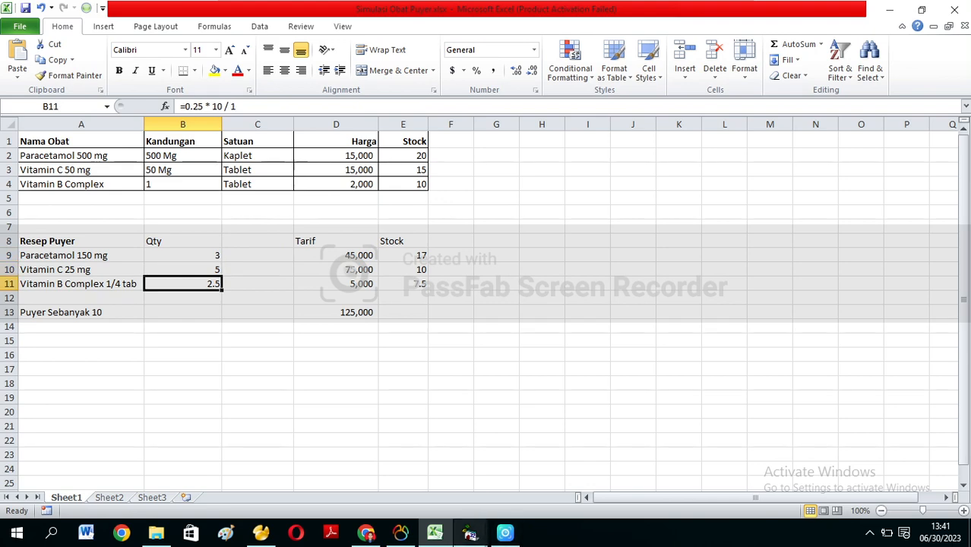
# Switch back to the clinic application and add PARACETAMOL 500 Mg to the puyer with quantity 3
pyautogui.click(488, 474)
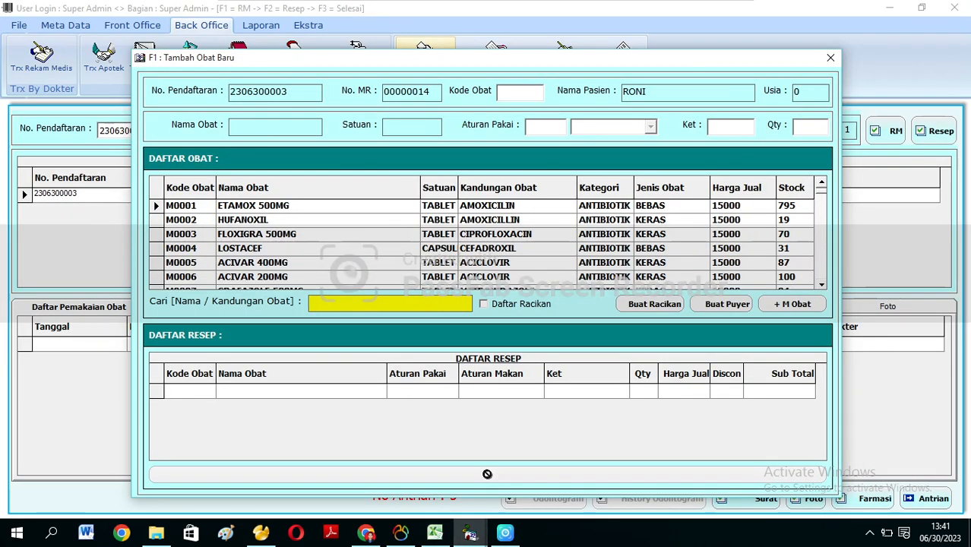
pyautogui.moveTo(470, 534)
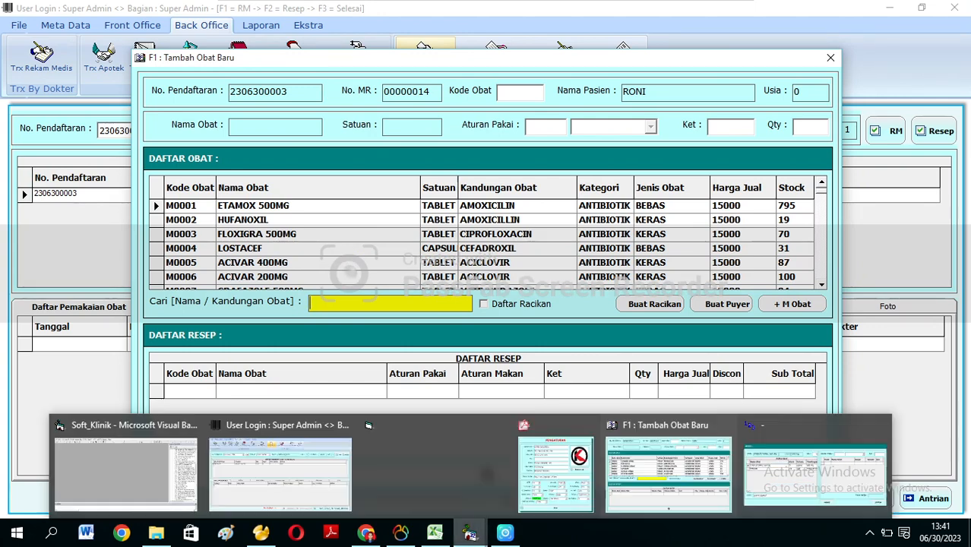
pyautogui.click(487, 475)
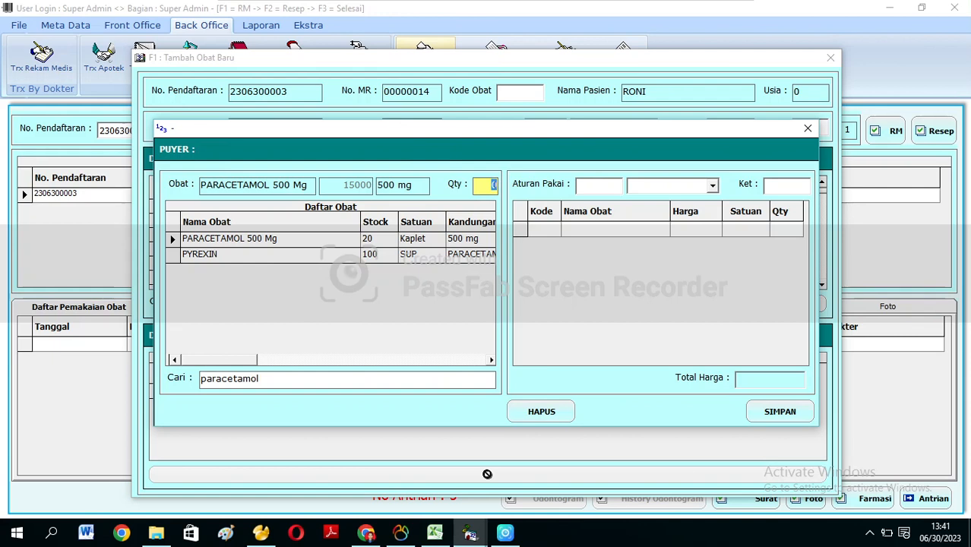
pyautogui.click(487, 475)
pyautogui.press('Return')
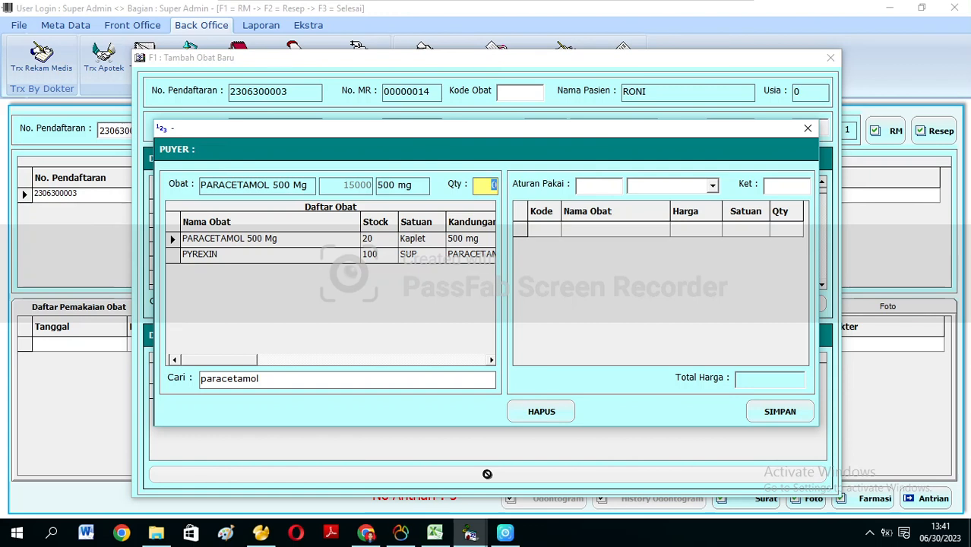
pyautogui.write('3')
pyautogui.press('Return')
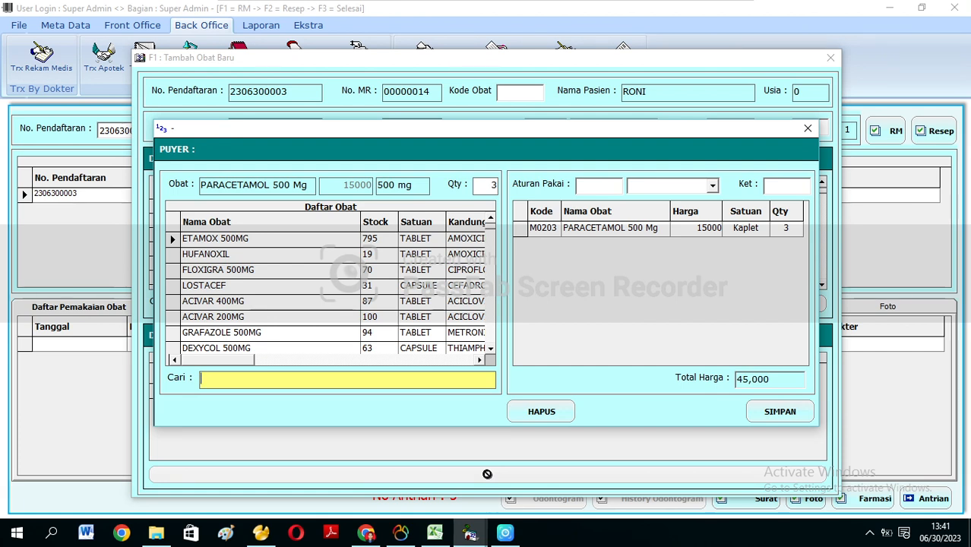
# Search the drug list for "vitamin" and add Vitamin B Complex to the puyer with quantity 2.5
pyautogui.write('vitamin')
pyautogui.press('Return')
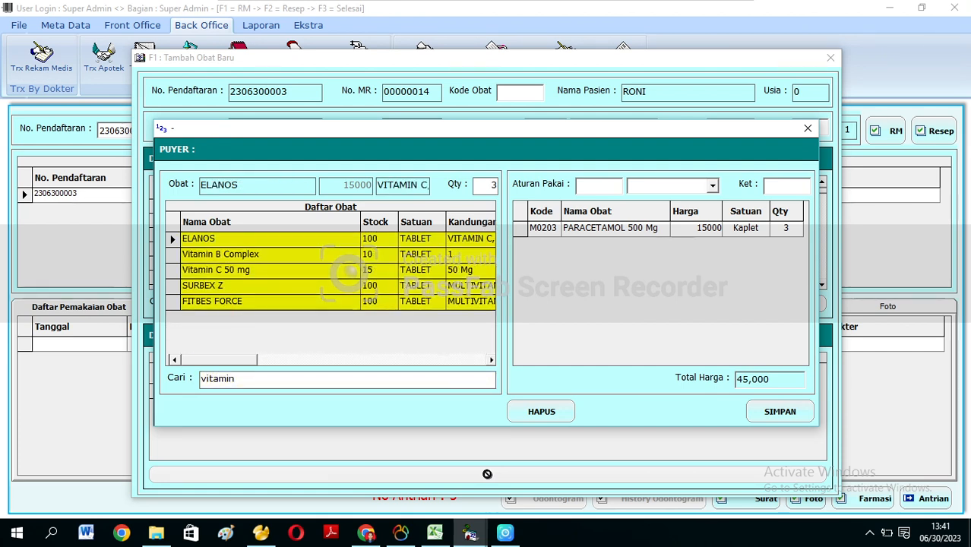
pyautogui.press('Down')
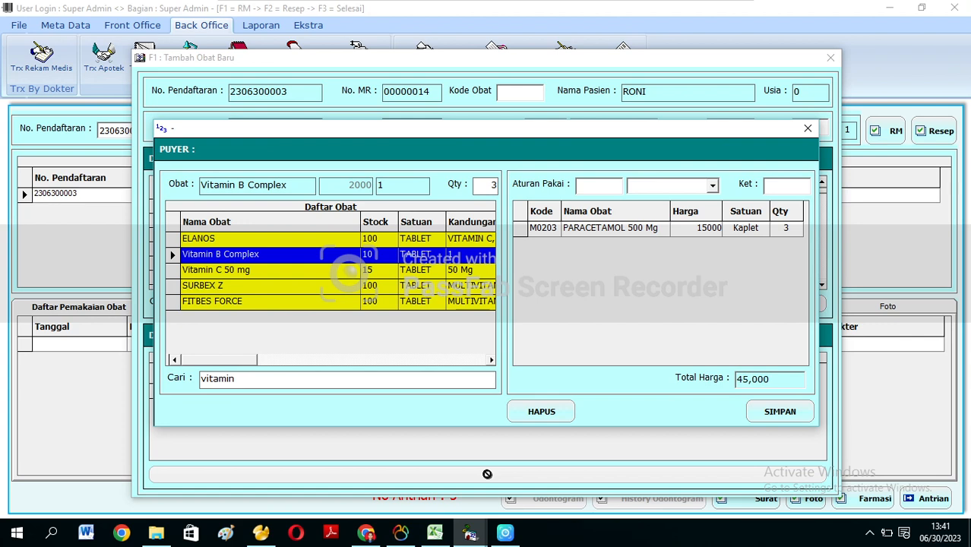
pyautogui.press('Return')
pyautogui.press('BackSpace')
pyautogui.write('2.5')
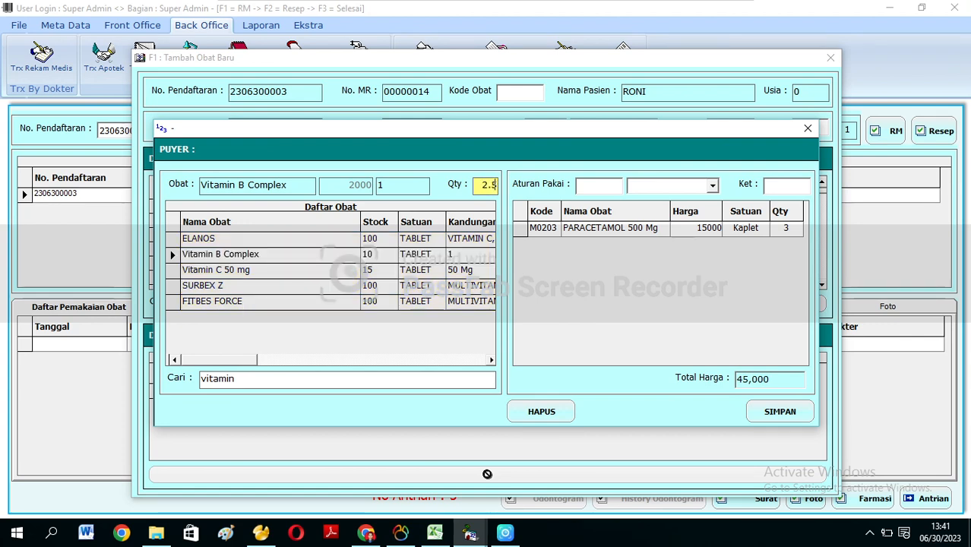
pyautogui.press('Return')
# Search for "vitami" and add Vitamin C 50 mg to the puyer with quantity 5
pyautogui.write('vitami')
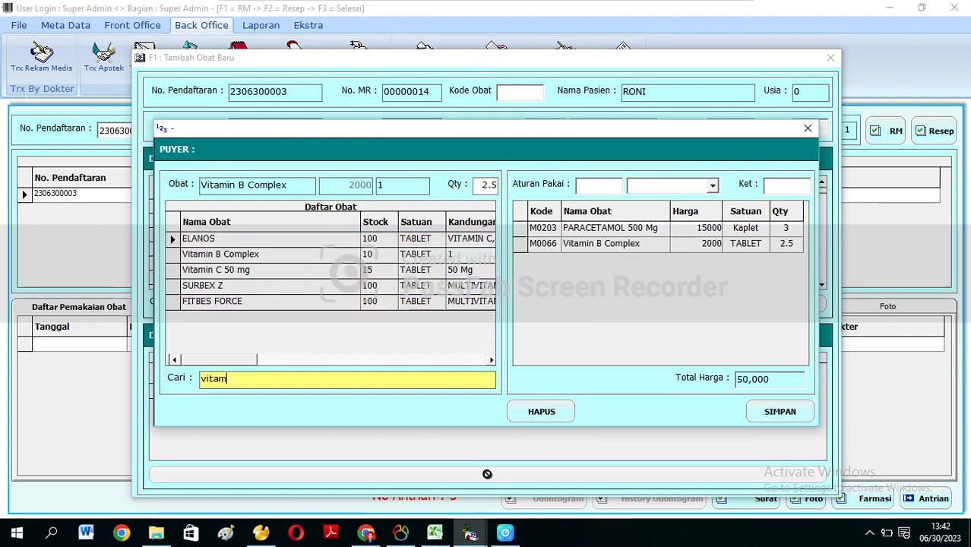
pyautogui.press('Return')
pyautogui.press('Down')
pyautogui.press('Down')
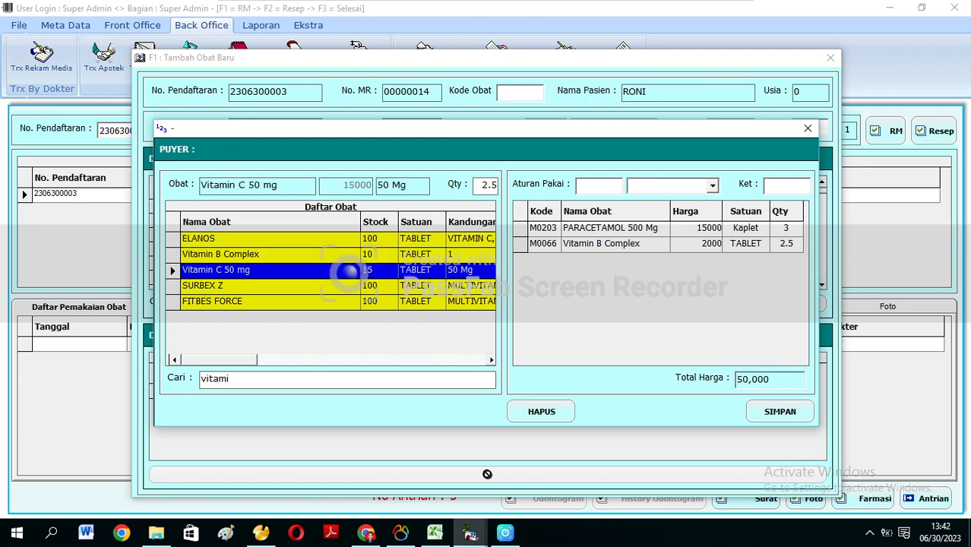
pyautogui.press('Return')
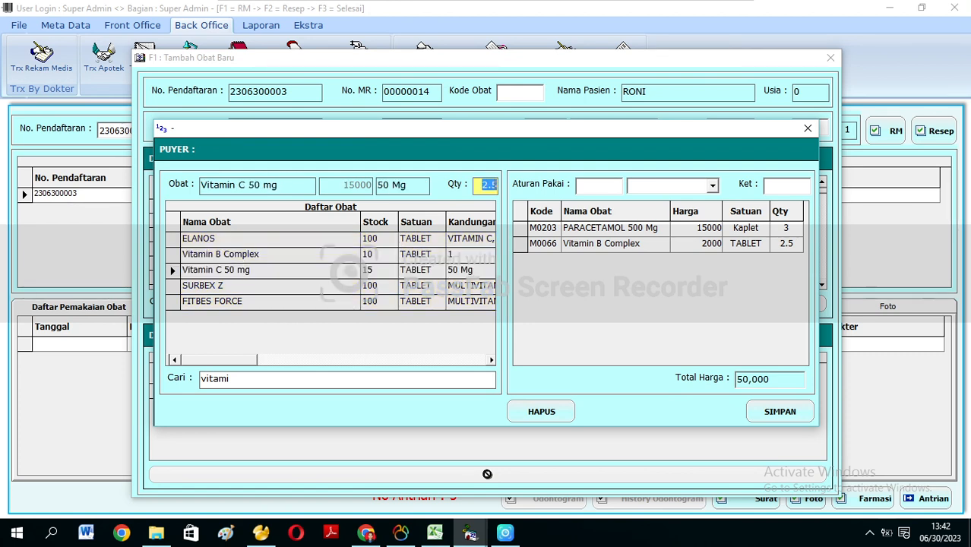
pyautogui.write('5')
pyautogui.press('Return')
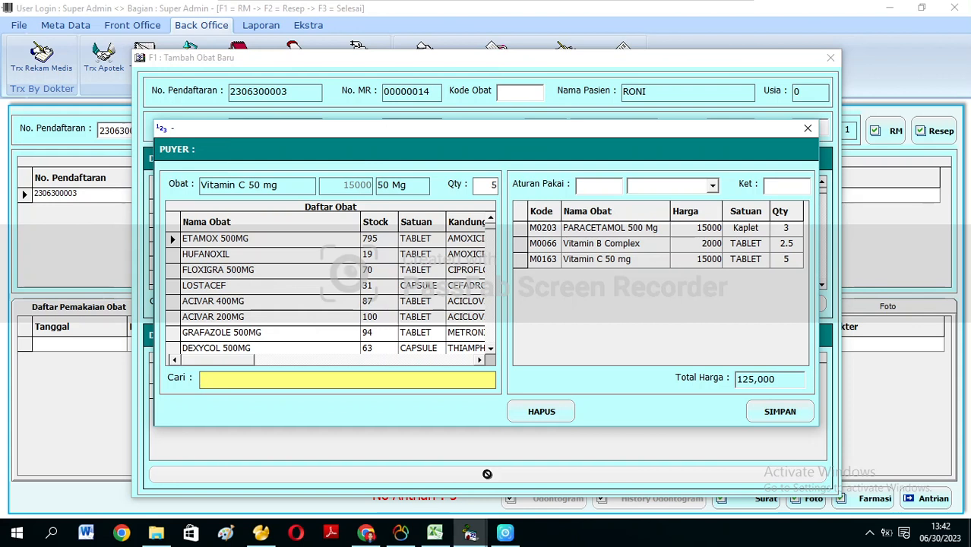
# Set the puyer's usage rule to 3 x 1, Sesudah Makan, with the note "puyer 10", and save the puyer
pyautogui.press('Tab')
pyautogui.write('3')
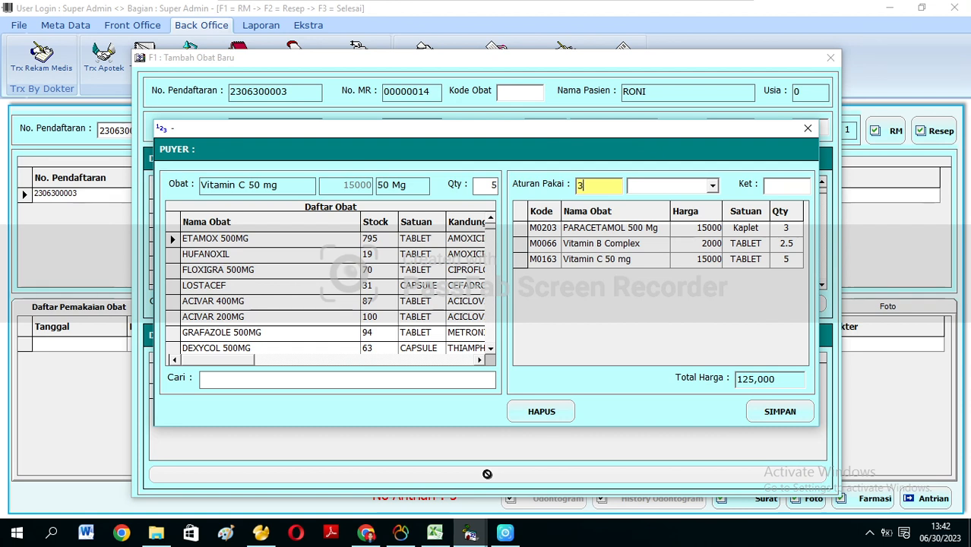
pyautogui.write(' x 1')
pyautogui.press('Tab')
pyautogui.press('Down')
pyautogui.press('Tab')
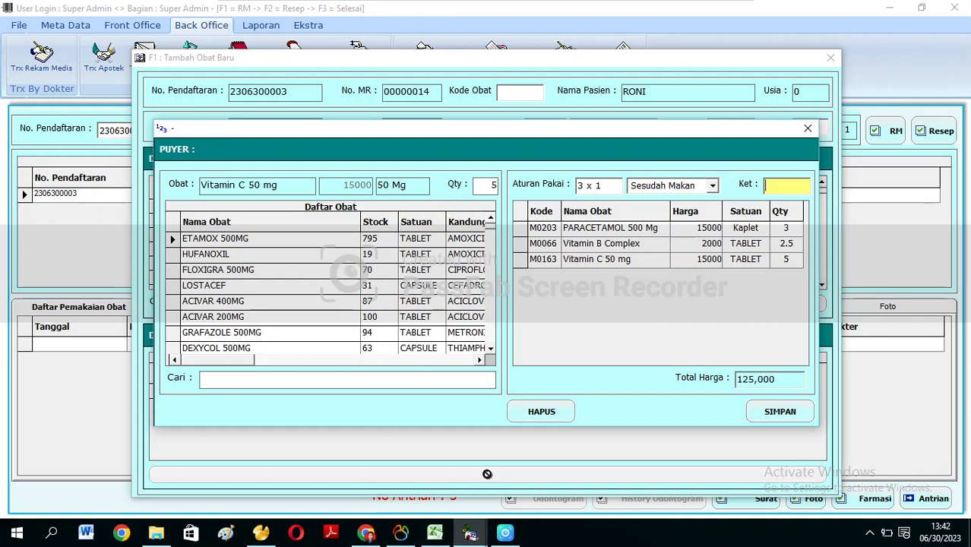
pyautogui.write('puyer 10')
pyautogui.press('Tab')
pyautogui.press('Return')
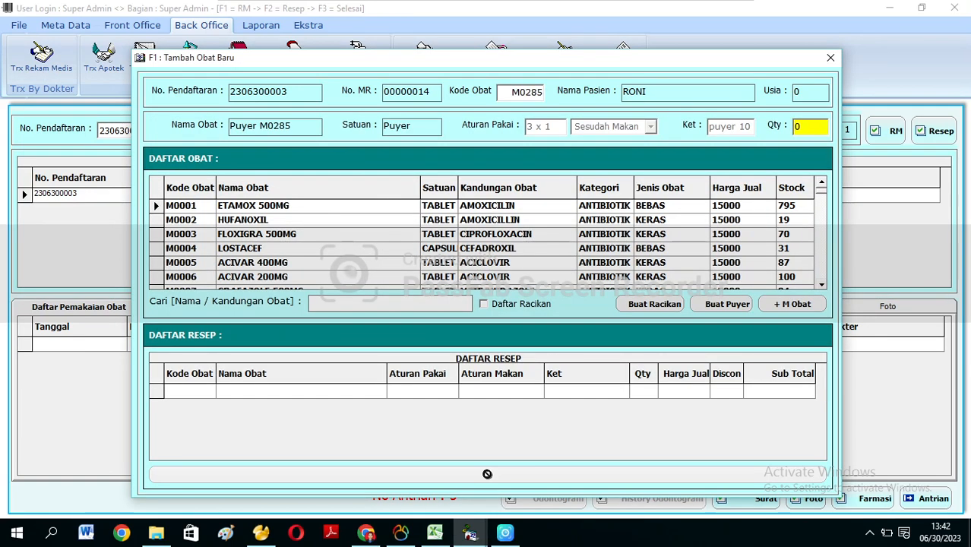
# Enter quantity 10 for the saved puyer and add it to the patient's prescription list
pyautogui.press('Return')
pyautogui.press('Return')
pyautogui.write('10')
pyautogui.press('Return')
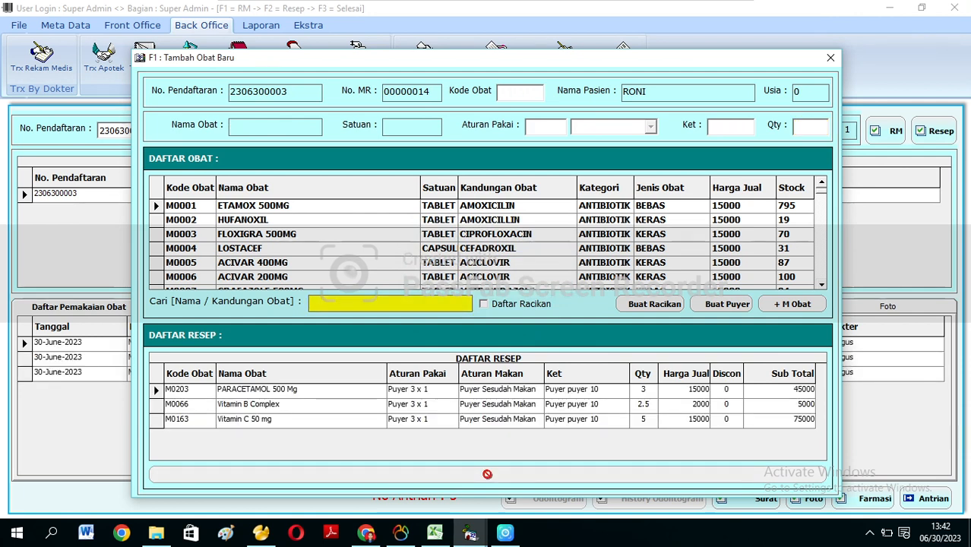
# Review the quantities, prices and subtotals of Paracetamol, Vitamin B Complex and Vitamin C in the prescription list
pyautogui.press('Tab')
pyautogui.press('Down')
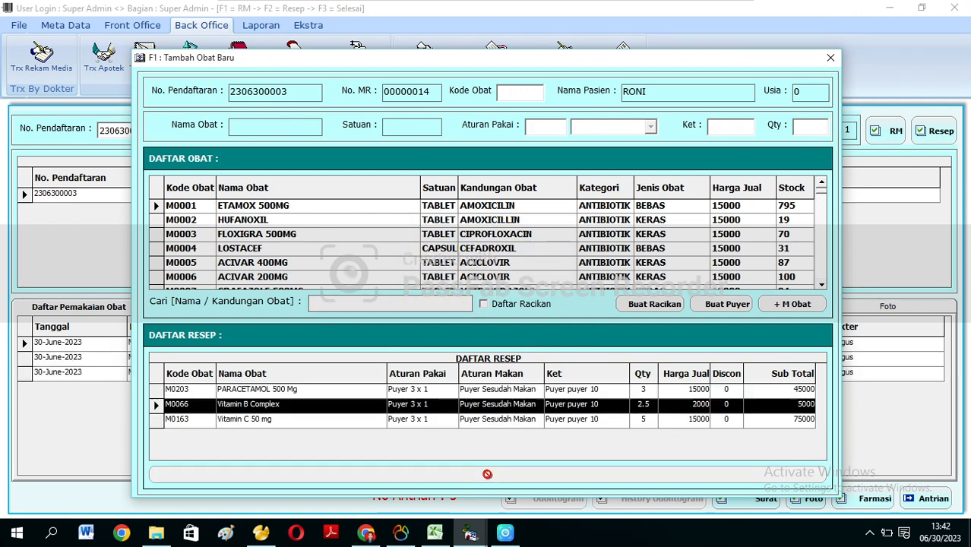
pyautogui.press('Up')
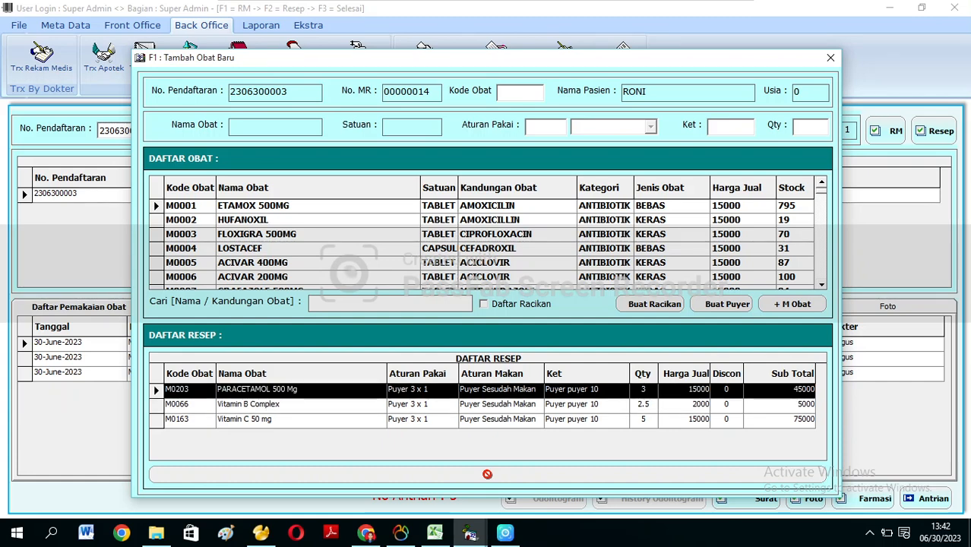
pyautogui.press('Down')
pyautogui.press('Down')
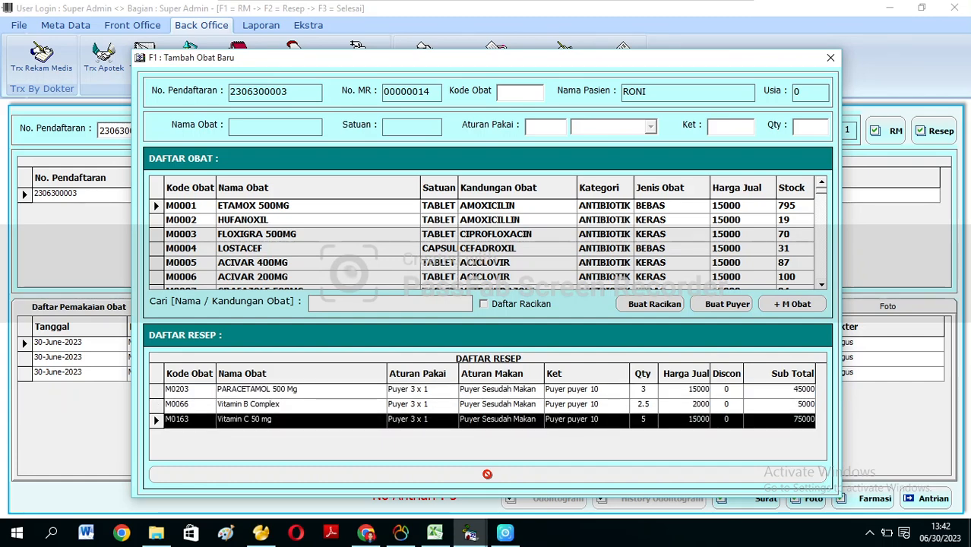
pyautogui.click(810, 127)
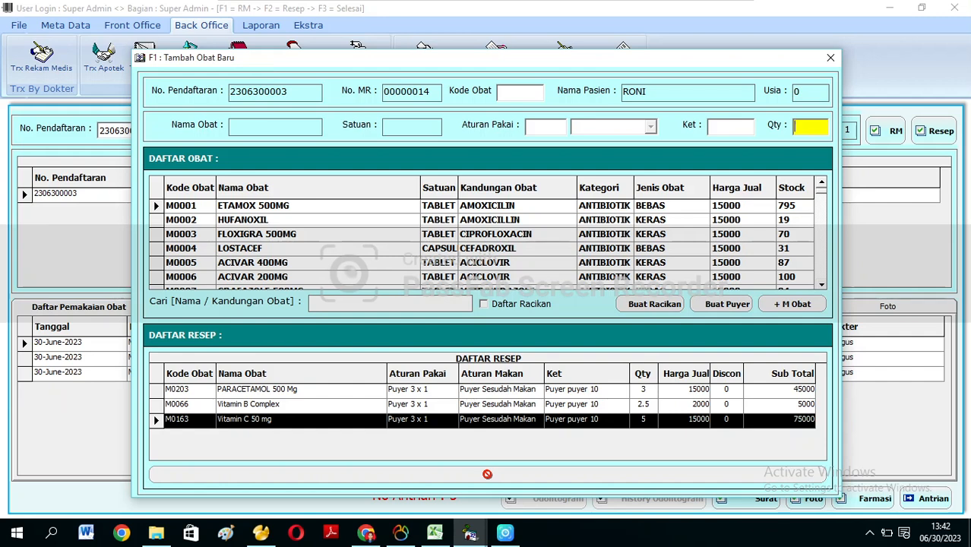
pyautogui.click(243, 405)
pyautogui.press('Up')
pyautogui.press('Down')
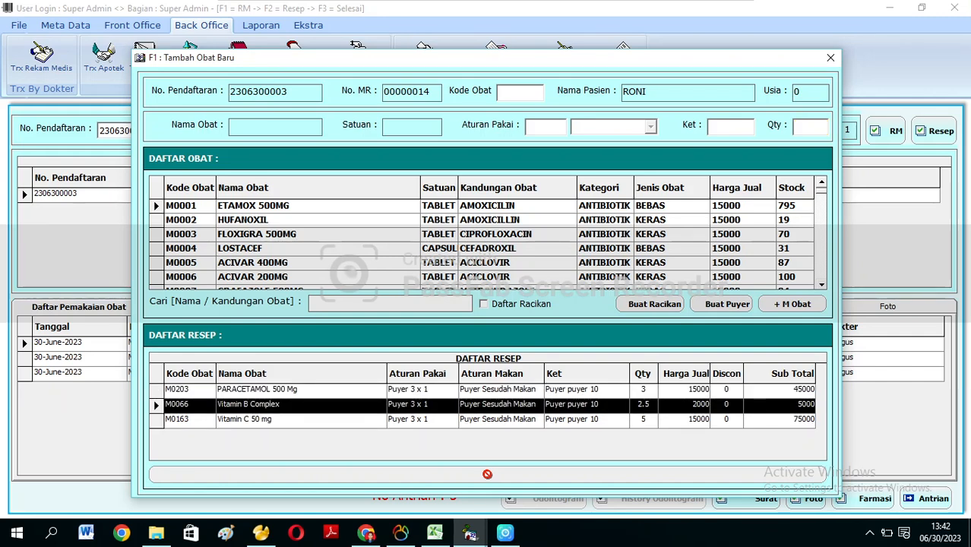
pyautogui.press('Up')
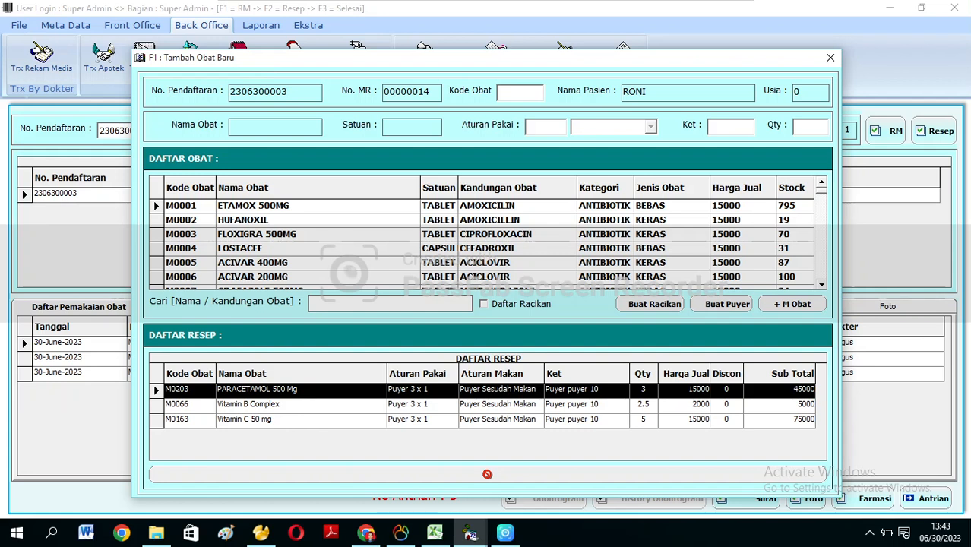
pyautogui.moveTo(358, 2)
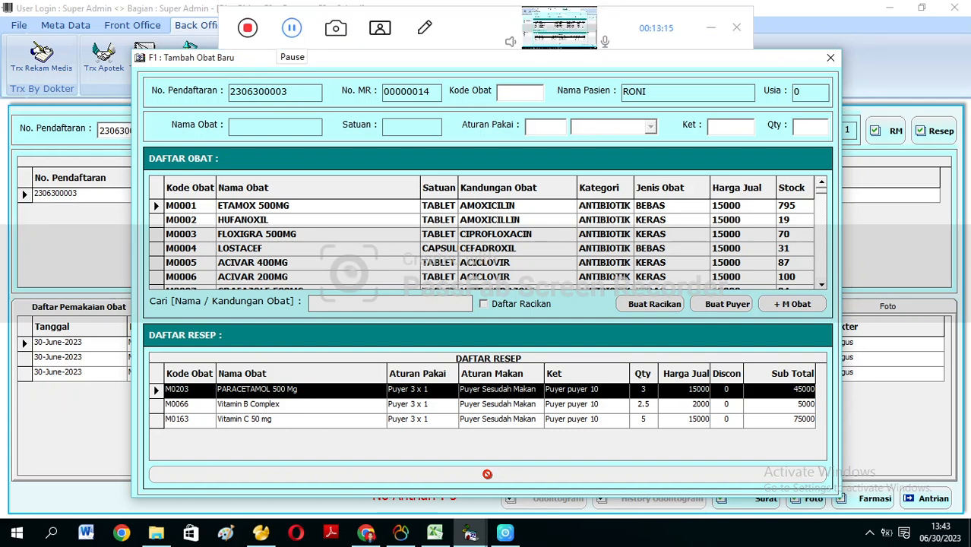
pyautogui.click(298, 30)
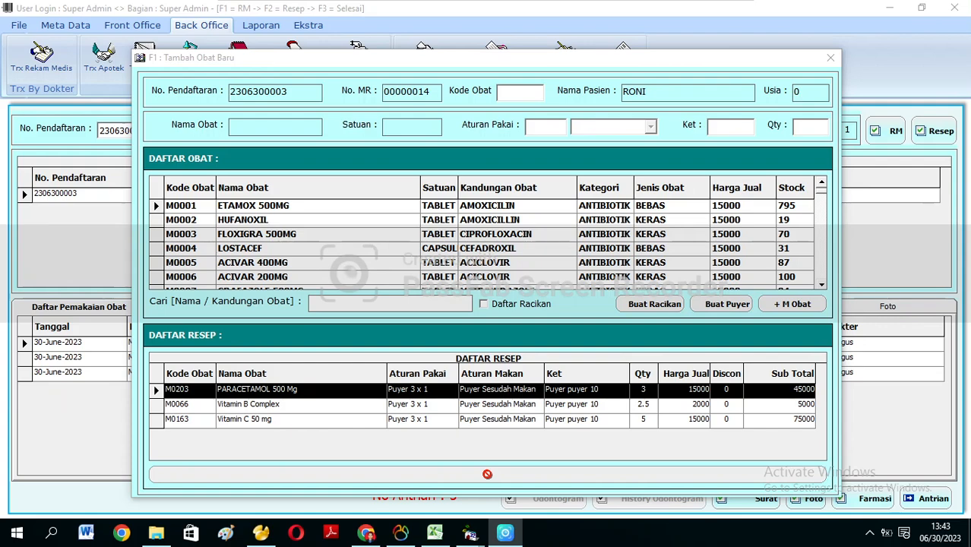
# Close the prescription form and look up "para" in the drug master data to check the PARACETAMOL 500 Mg stock
pyautogui.click(831, 58)
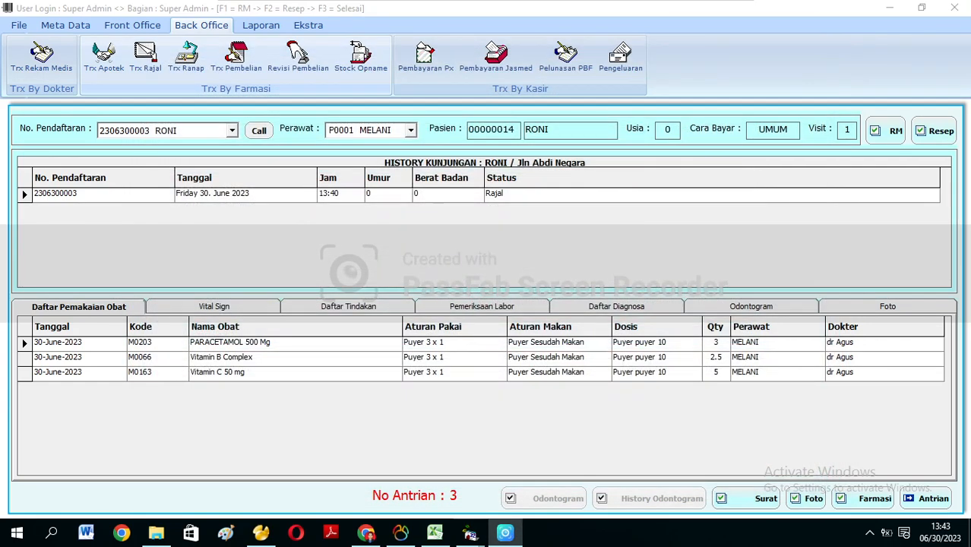
pyautogui.click(65, 25)
pyautogui.click(86, 57)
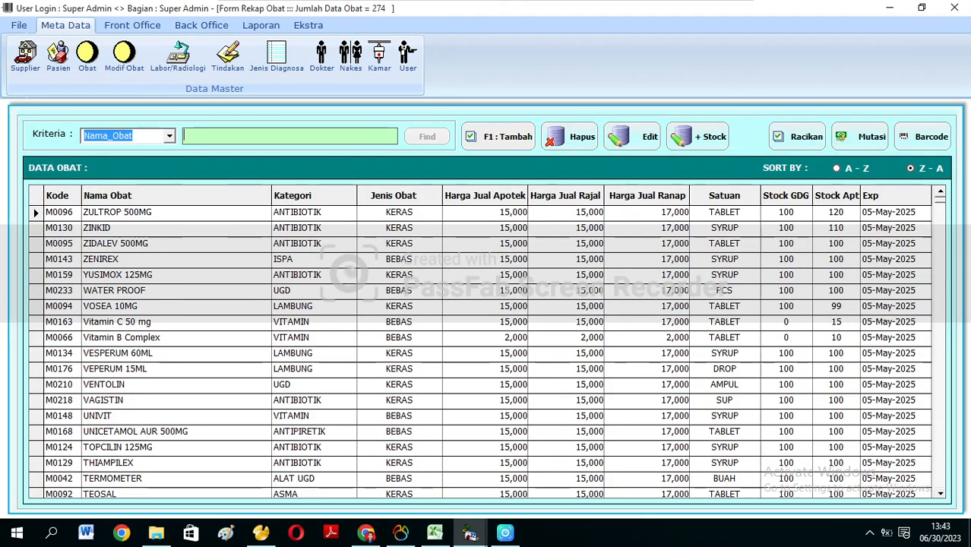
pyautogui.write('para')
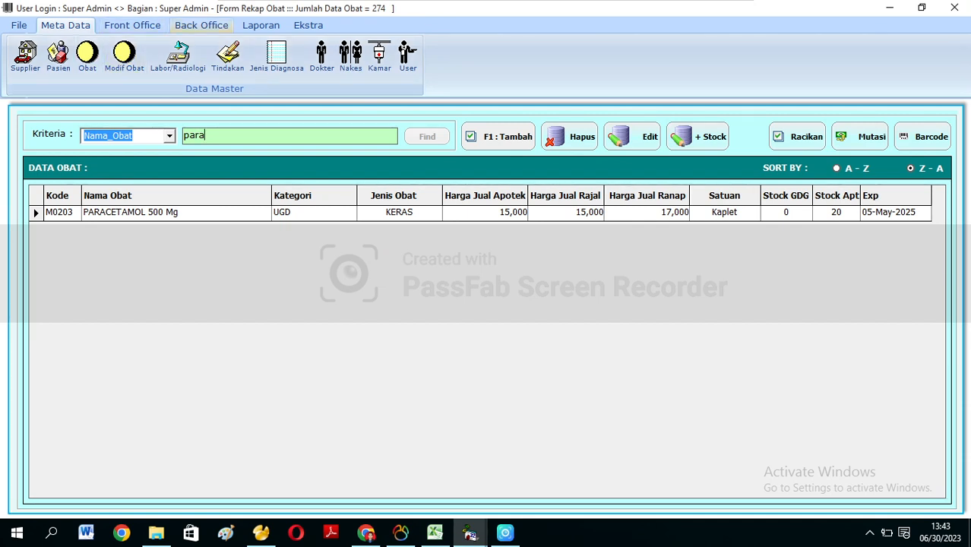
pyautogui.click(202, 213)
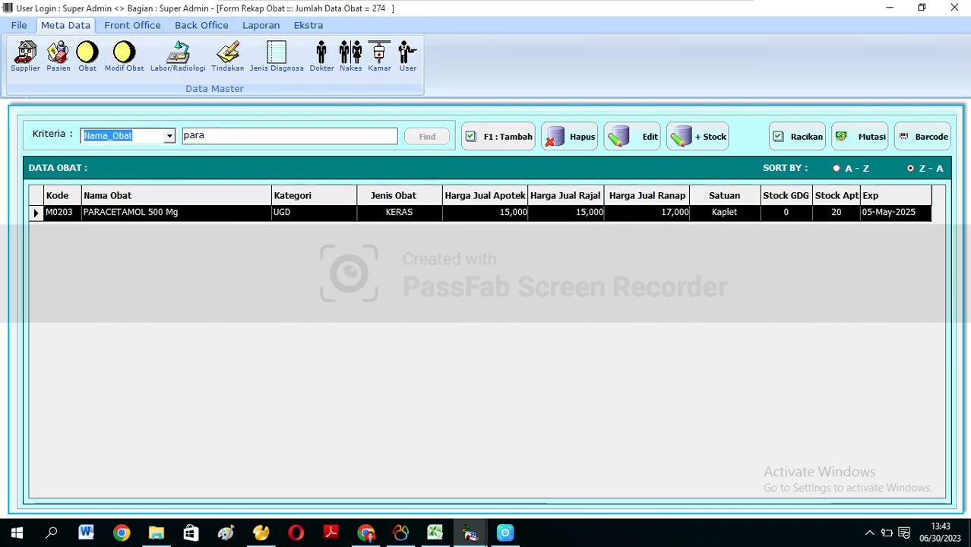
pyautogui.scroll(-2, 187, 54)
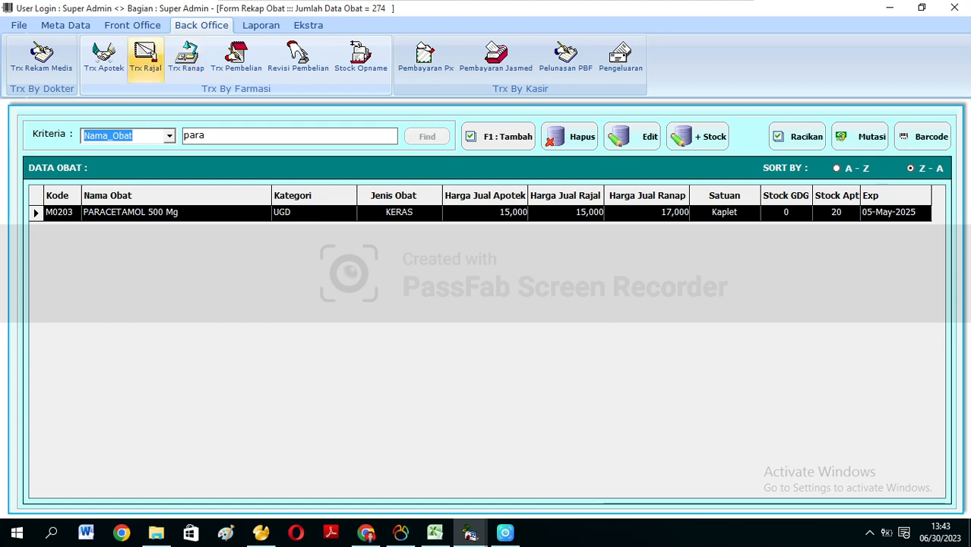
# Load the first listed patient's puyer prescription in the outpatient transaction (Trx Rajal) and save it without a discount
pyautogui.click(145, 55)
pyautogui.click(299, 130)
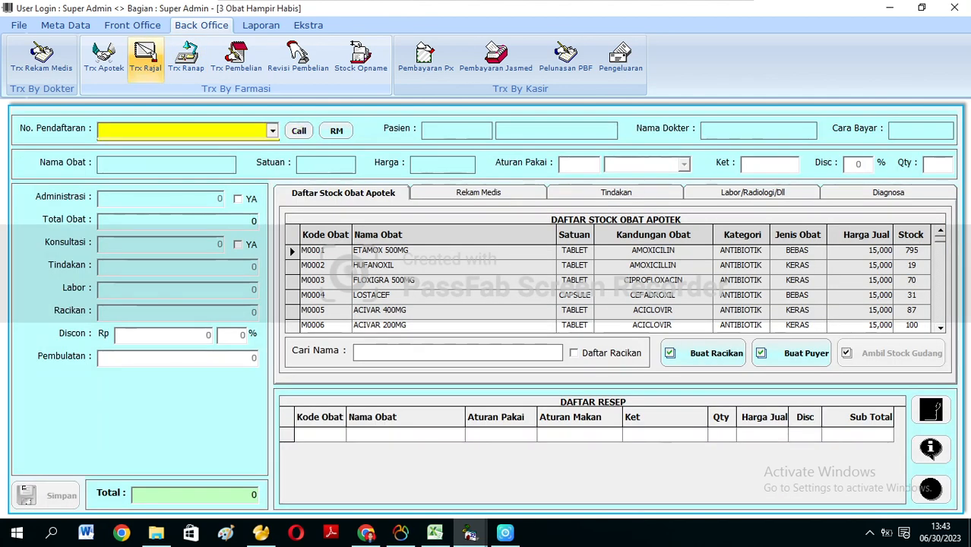
pyautogui.click(272, 131)
pyautogui.click(183, 143)
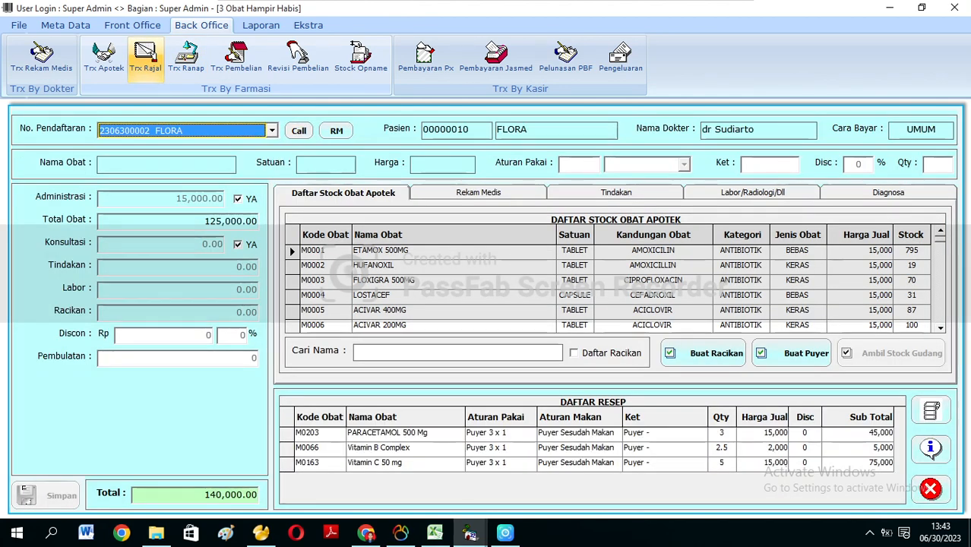
pyautogui.press('Return')
pyautogui.press('Return')
pyautogui.press('Return')
pyautogui.press('Return')
pyautogui.press('Return')
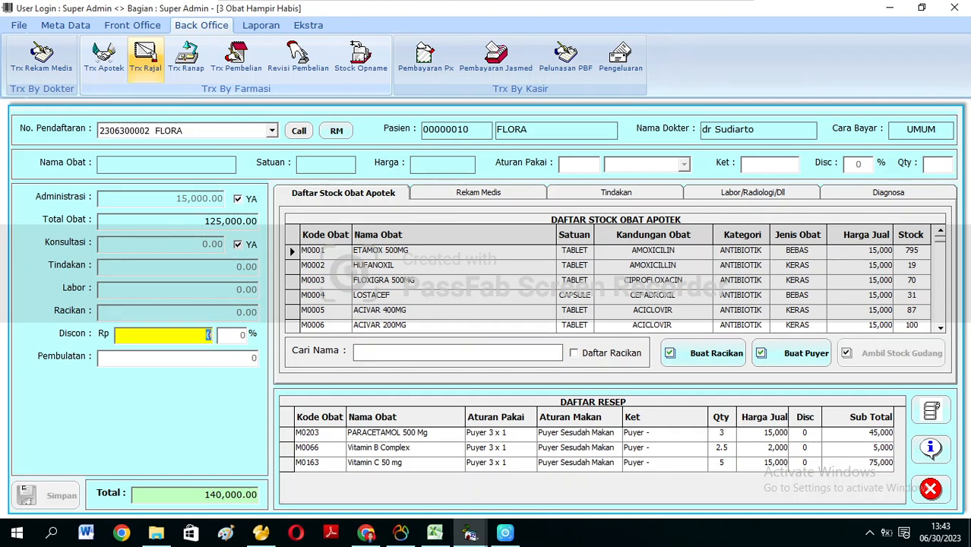
pyautogui.press('Return')
pyautogui.press('Return')
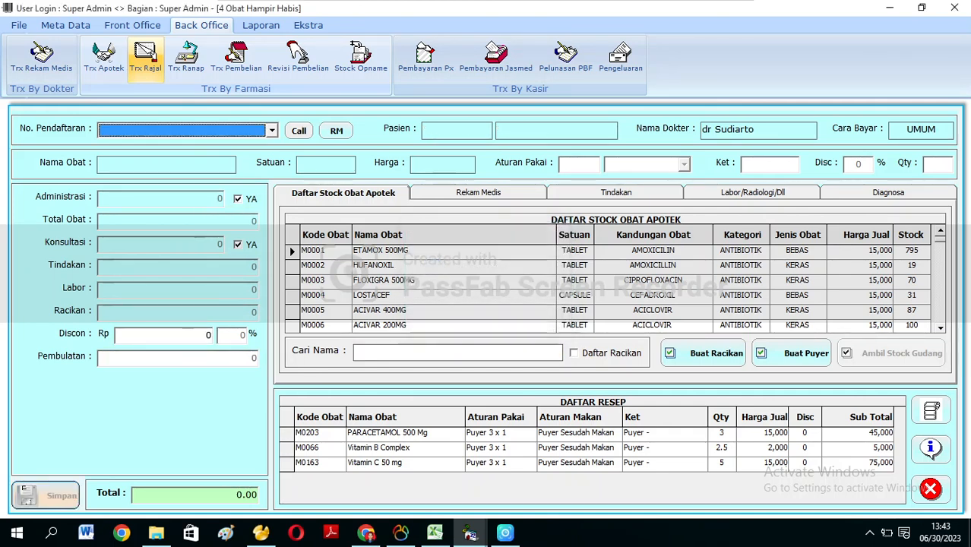
# Switch to the Excel simulation and check the expected remaining stock of Paracetamol, Vitamin C and Vitamin B Complex in E9:E11
pyautogui.hotkey('alt', 'Tab')
pyautogui.click(451, 311)
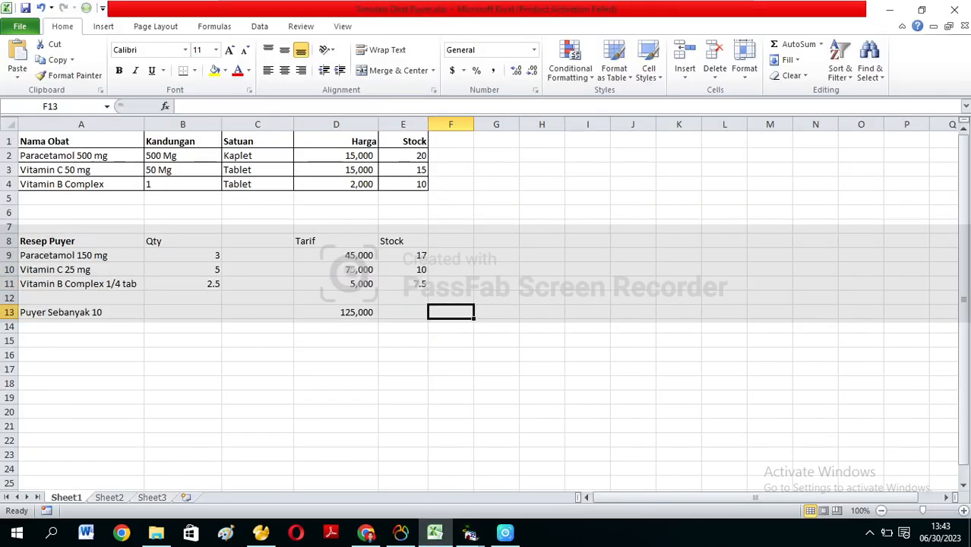
pyautogui.click(402, 256)
pyautogui.click(403, 269)
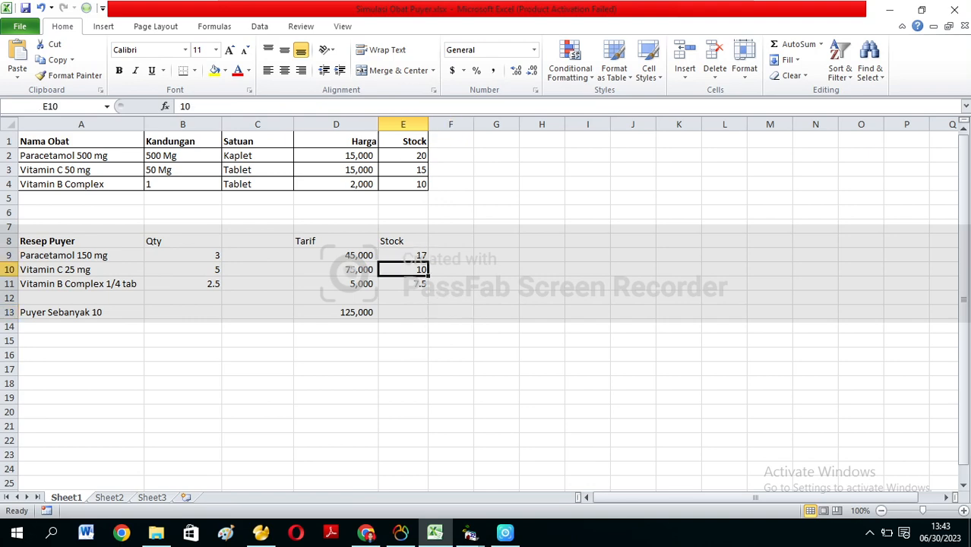
pyautogui.click(403, 284)
# Return to the clinic application and look up "para" in the drug master data to check the PARACETAMOL 500 Mg pharmacy stock
pyautogui.click(471, 533)
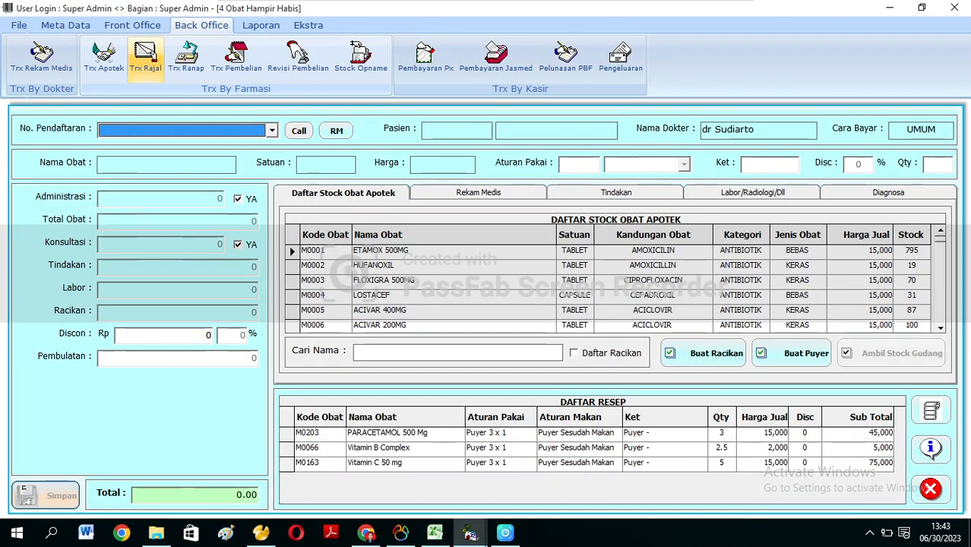
pyautogui.click(86, 55)
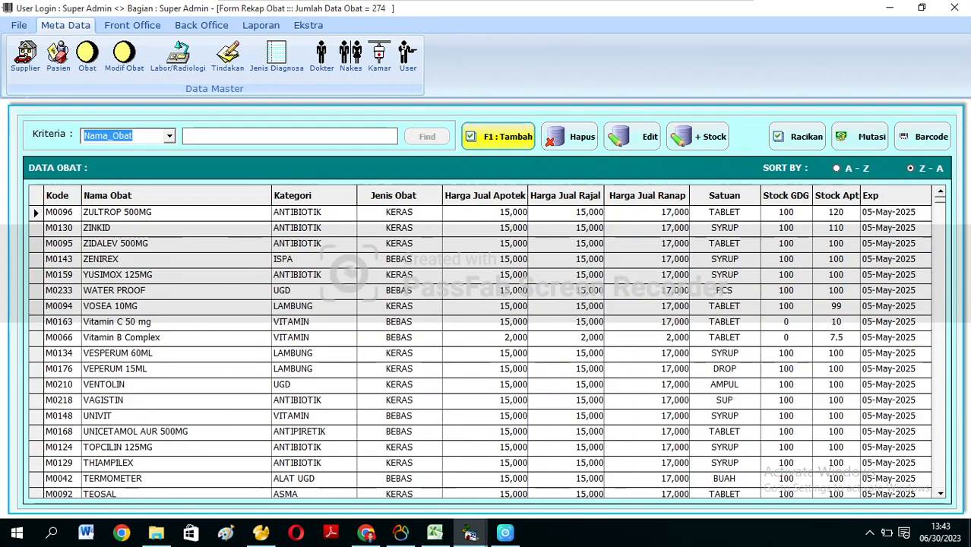
pyautogui.write('para')
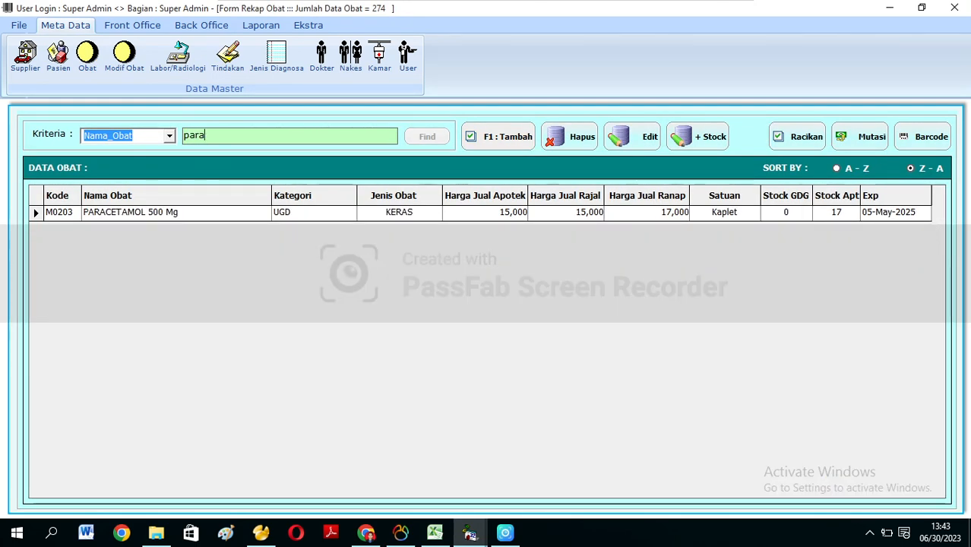
# Search the drug master data for "vitami" and check the pharmacy stock of Vitamin B Complex and Vitamin C 50 mg
pyautogui.hotkey('ctrl', 'a')
pyautogui.write('vitami')
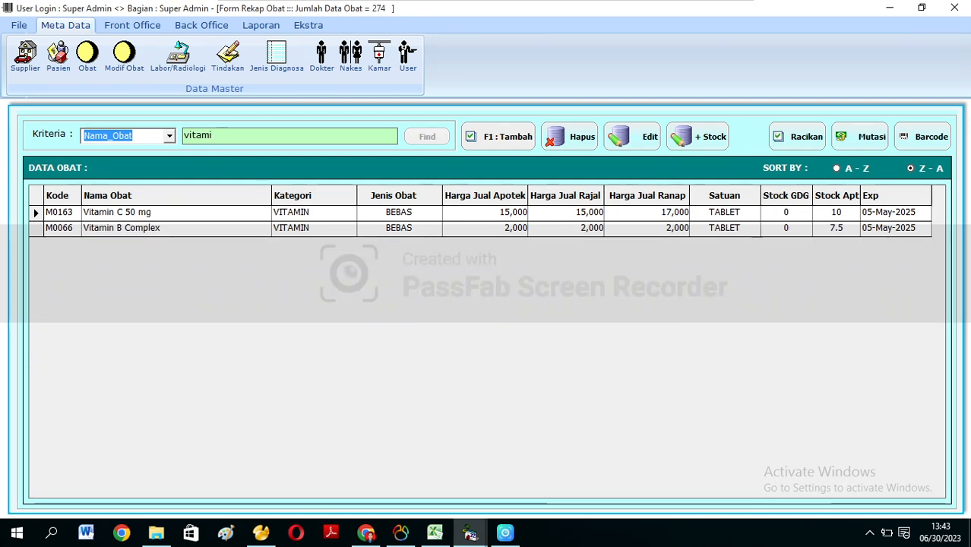
pyautogui.click(121, 228)
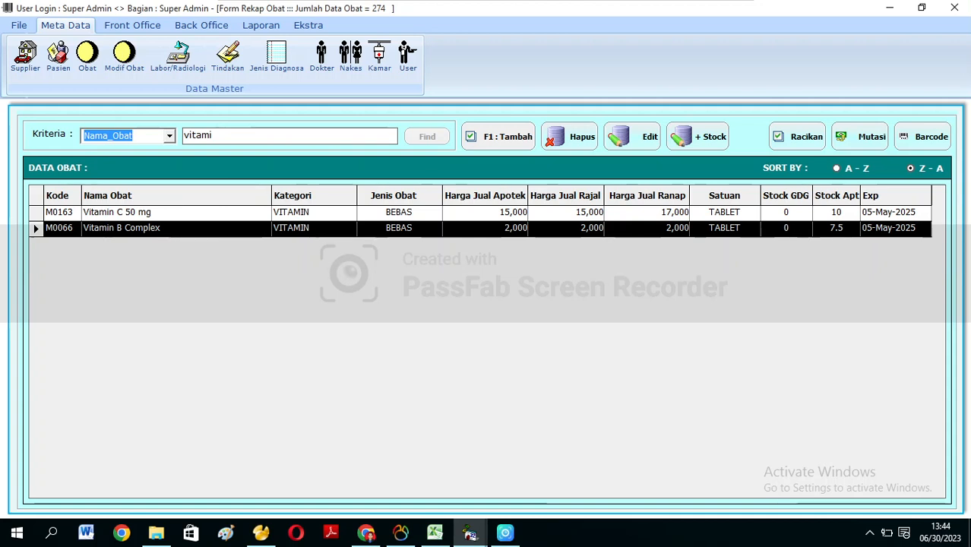
pyautogui.click(117, 213)
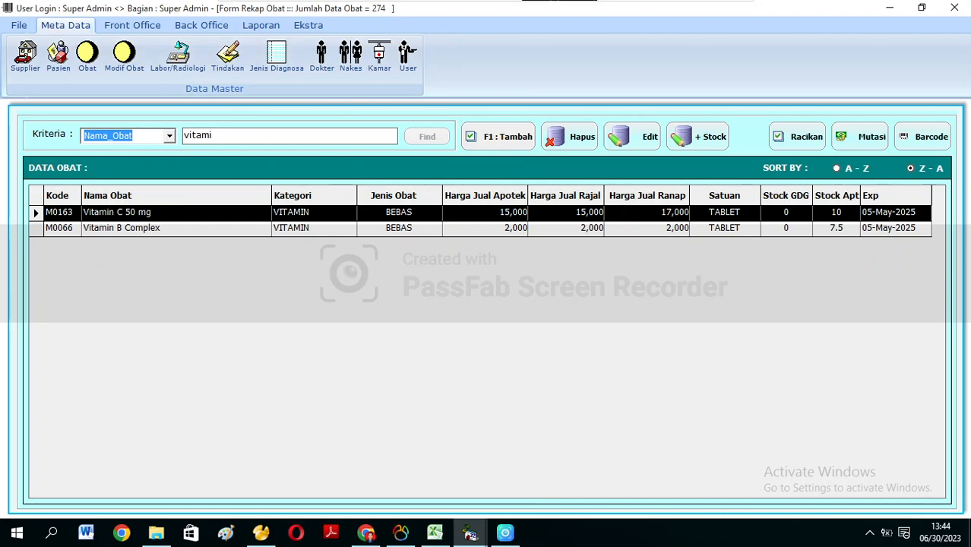
pyautogui.moveTo(258, 3)
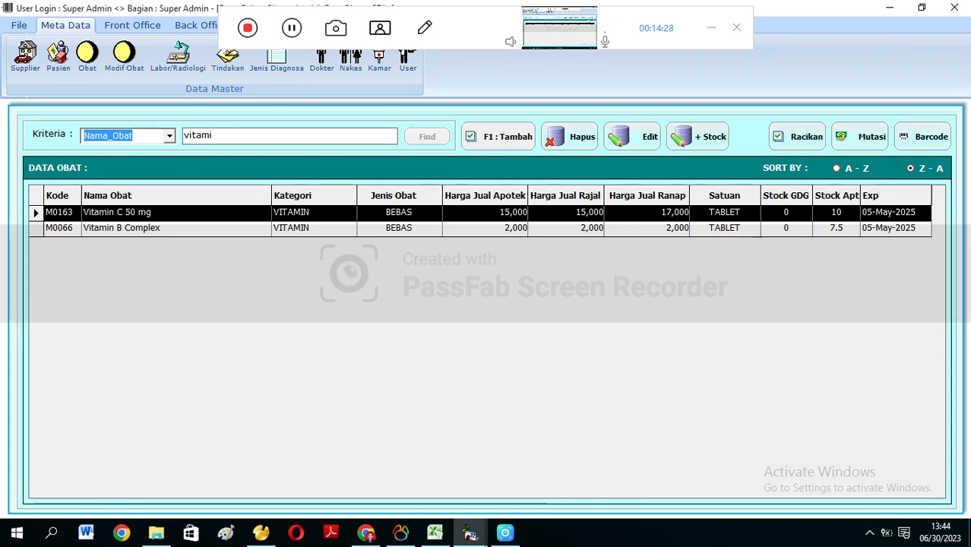